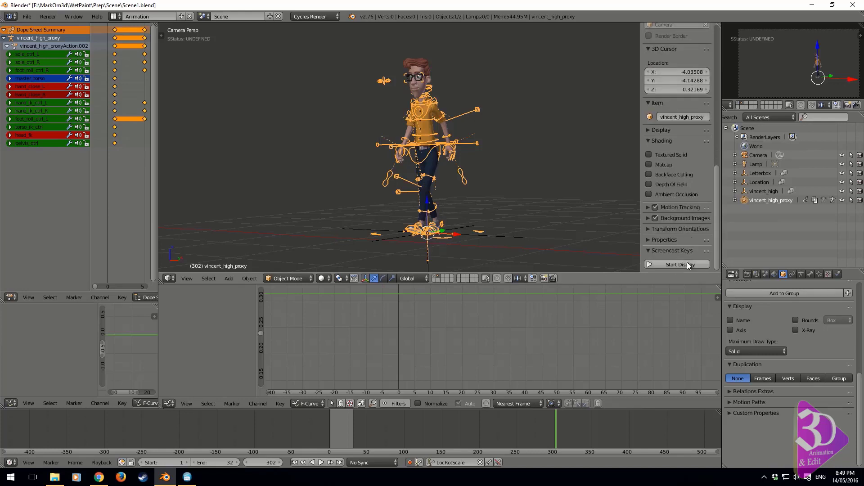
Step: Add a Path curve at the 3D cursor, away from the character, and deselect everything
key(shift+a)
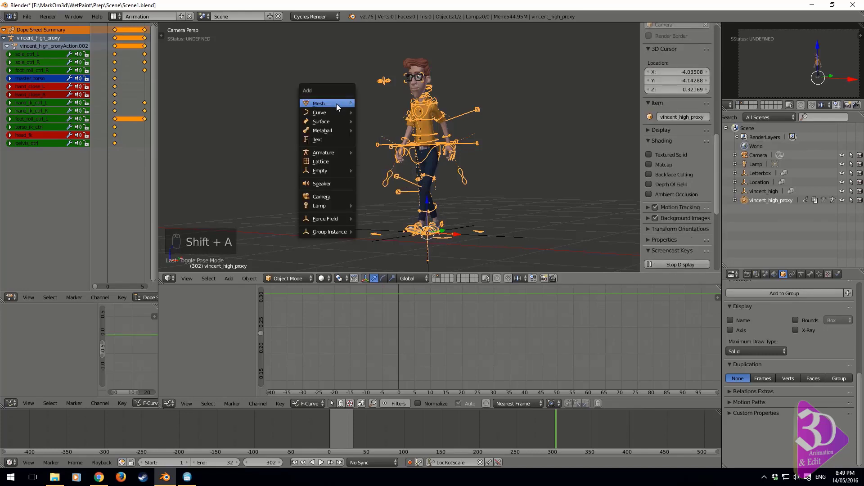
mouse_move(334, 113)
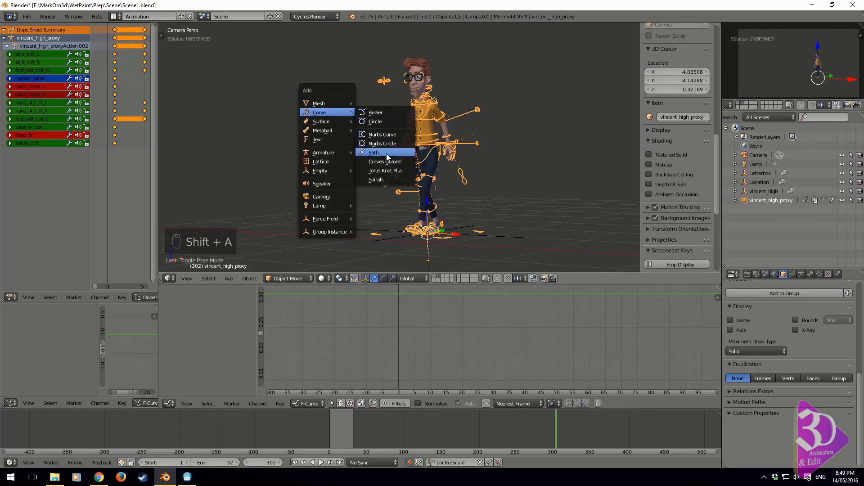
click(386, 153)
middle_drag(386, 153, 407, 207)
scroll(397, 185, up, 5)
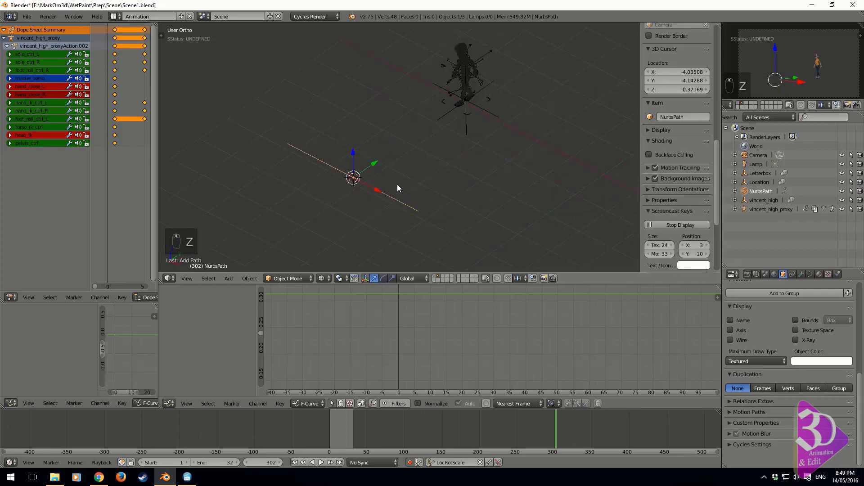
key(z)
key(z)
key(a)
key(a)
key(a)
key(a)
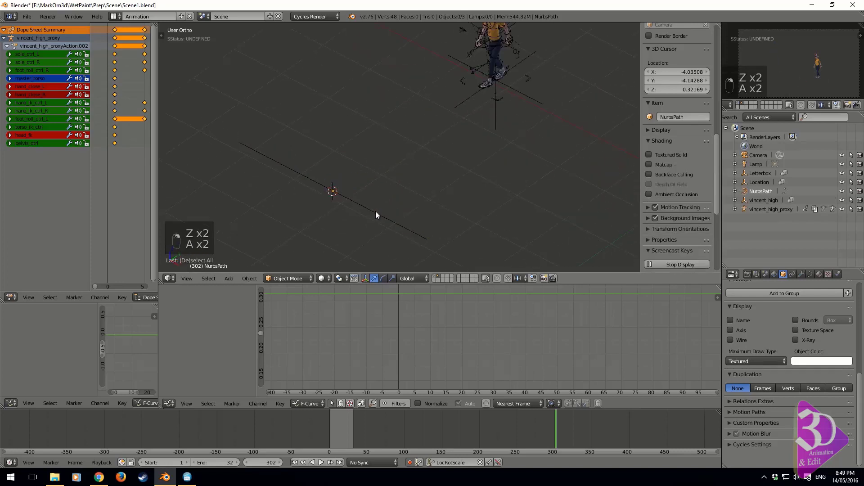
Step: Bend the path into an S-like curve by moving its inner control points in edit mode
key(Tab)
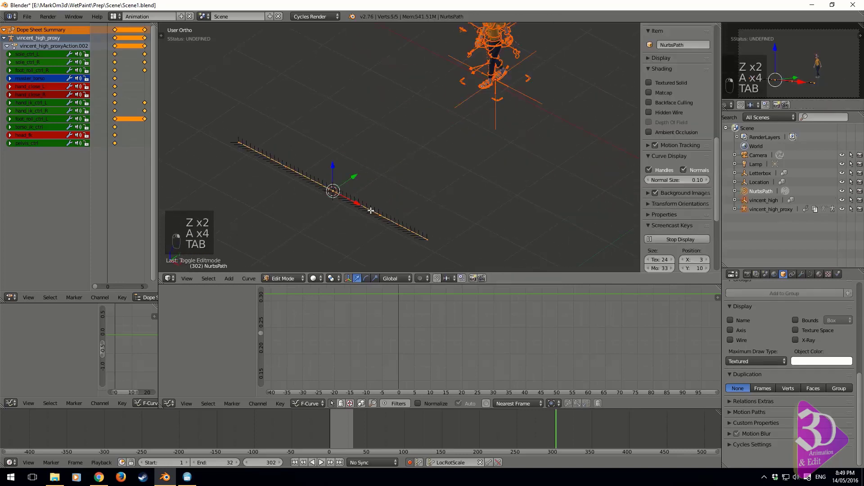
key(g)
right_click(359, 187)
right_click(332, 191)
key(g)
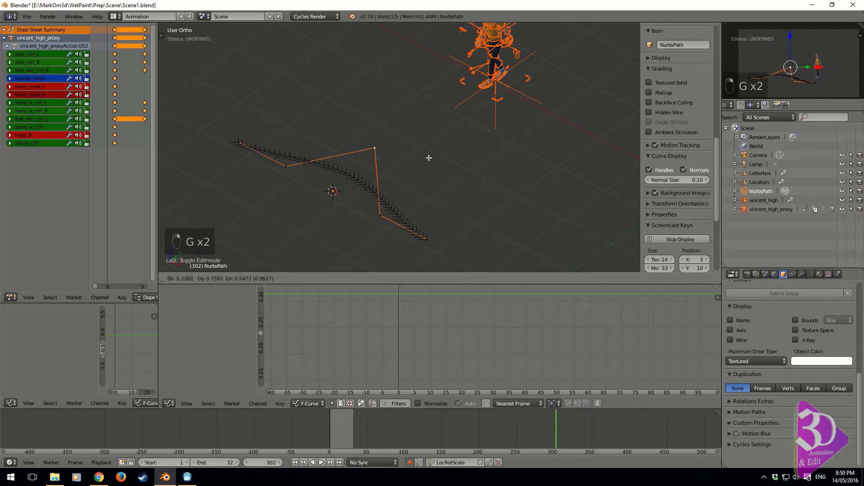
click(313, 125)
right_click(292, 171)
key(g)
click(237, 237)
right_click(380, 215)
key(g)
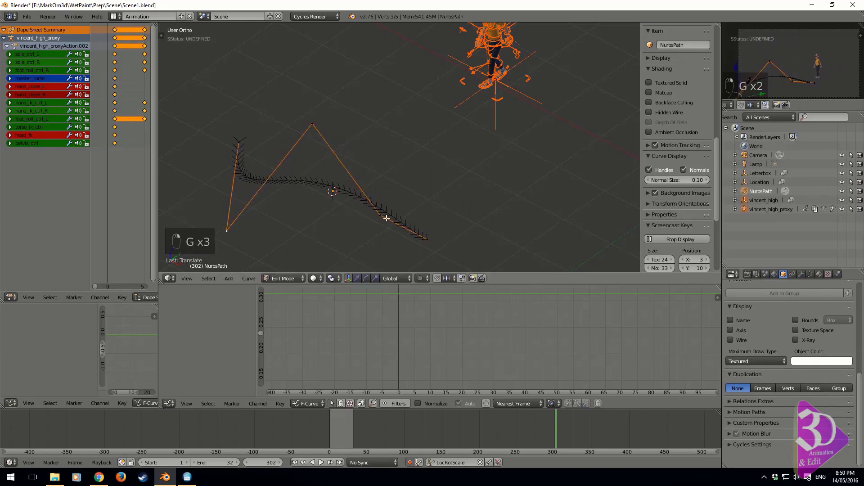
right_click(401, 211)
key(Tab)
Step: Select the vincent_high_proxy rig together with vincent_high and locate the Follow Path option among the bone constraints
right_click(494, 127)
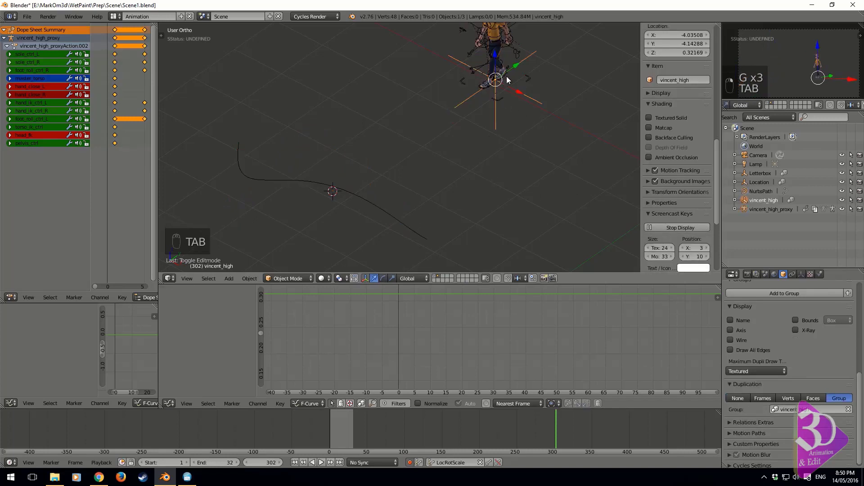
click(756, 208)
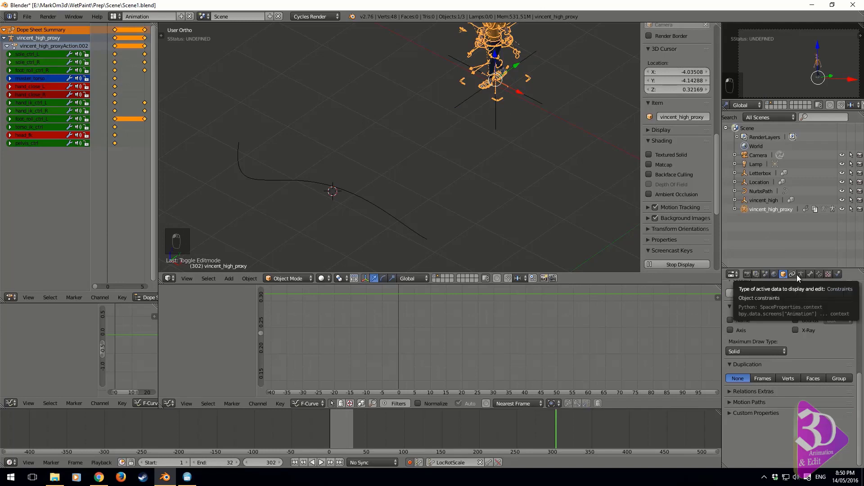
click(768, 202)
ctrl+click(769, 209)
click(819, 275)
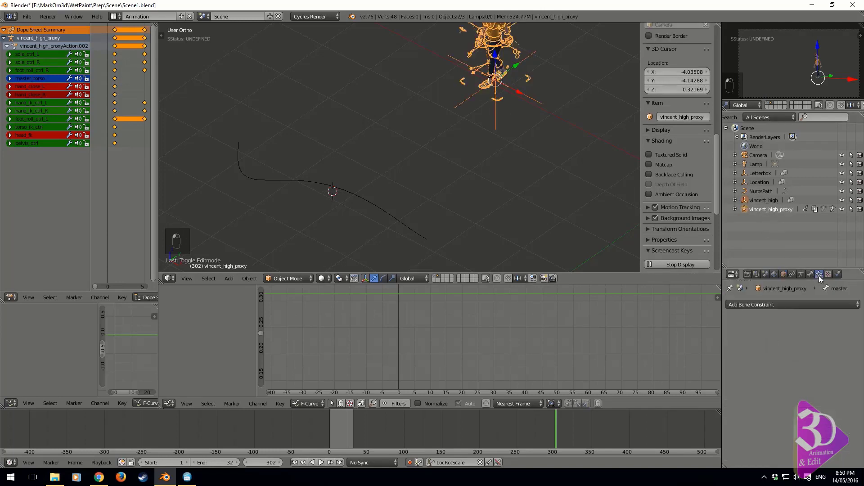
click(791, 304)
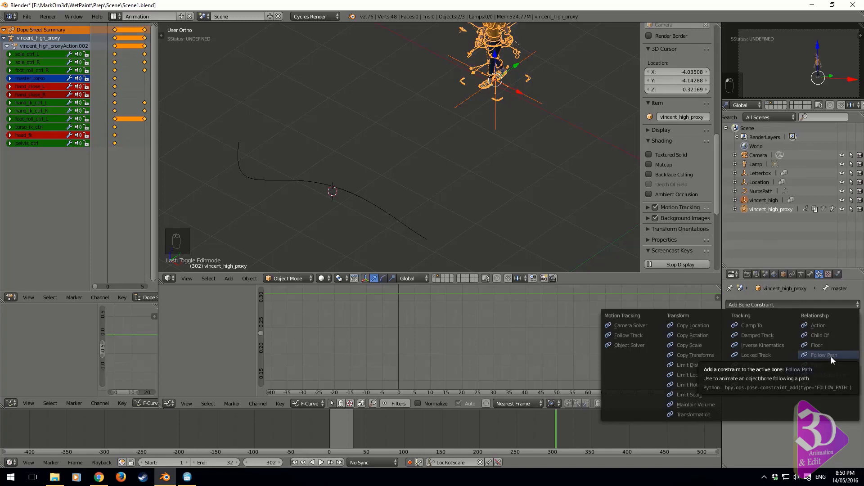
Step: Delete the curved path from the scene
right_click(366, 201)
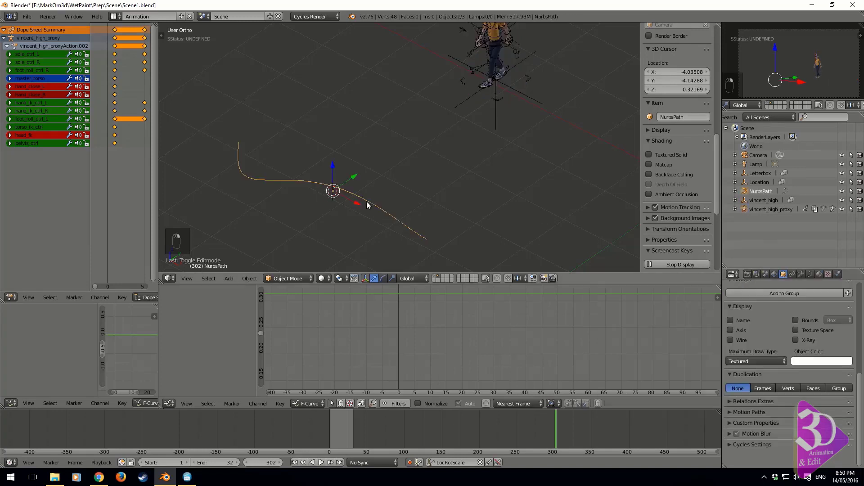
key(Delete)
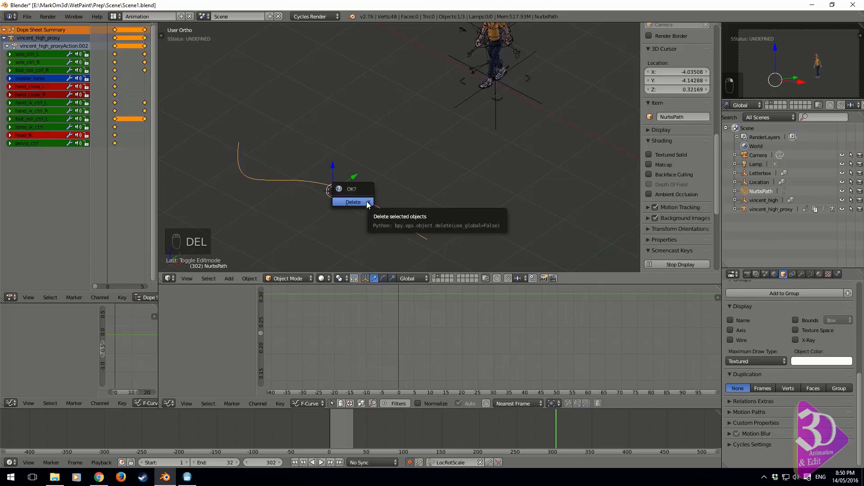
click(355, 203)
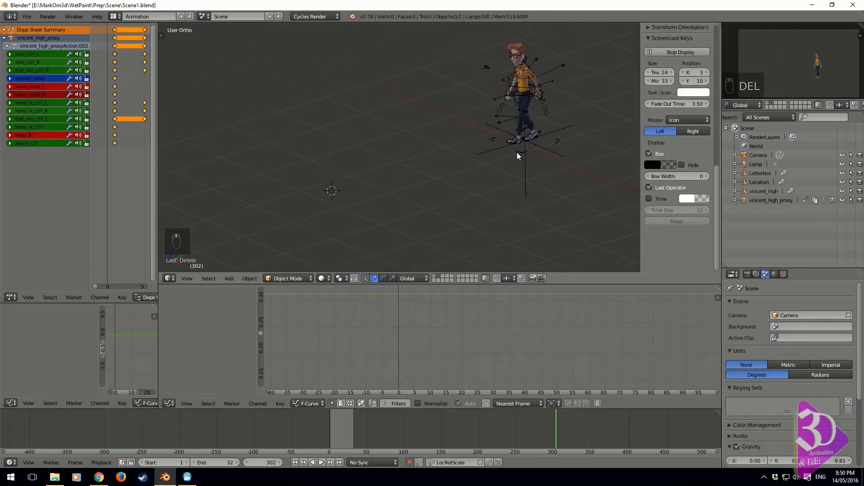
Step: Select the vincent_high_proxy rig in right orthographic view and set the current frame to 1
right_click(517, 153)
key(KP_3)
shift+middle_drag(530, 188, 507, 203)
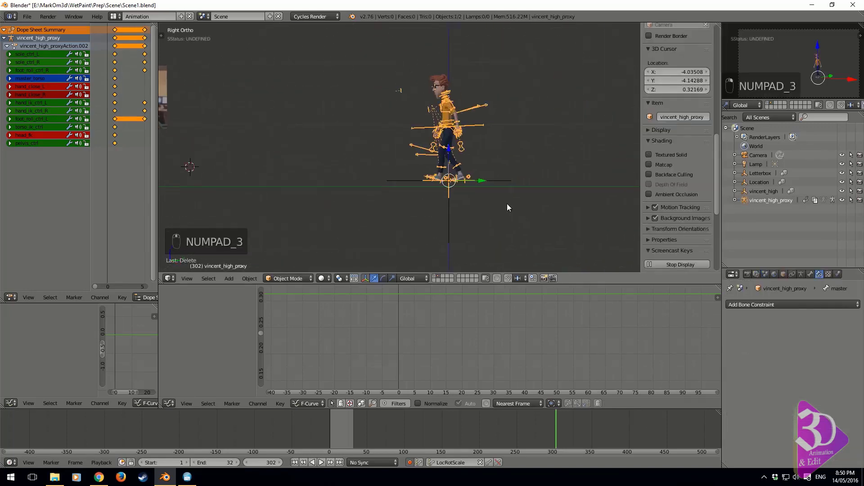
scroll(442, 165, up, 6)
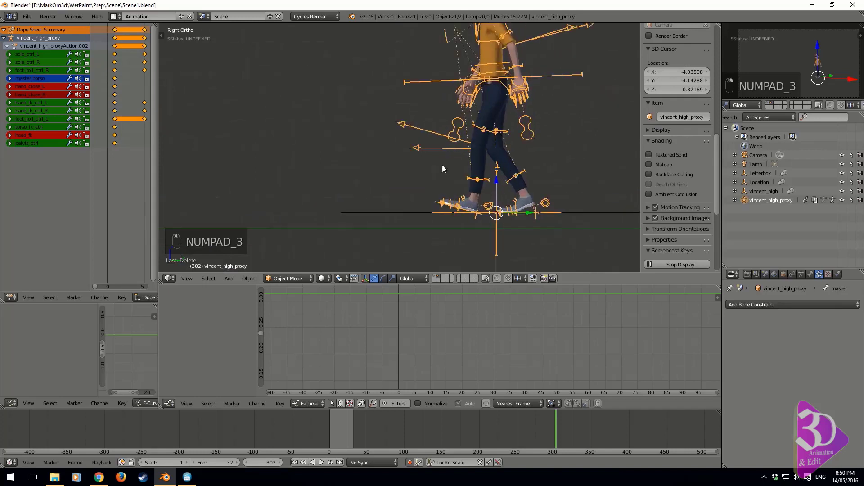
click(331, 433)
scroll(342, 437, up, 2)
scroll(409, 366, up, 2)
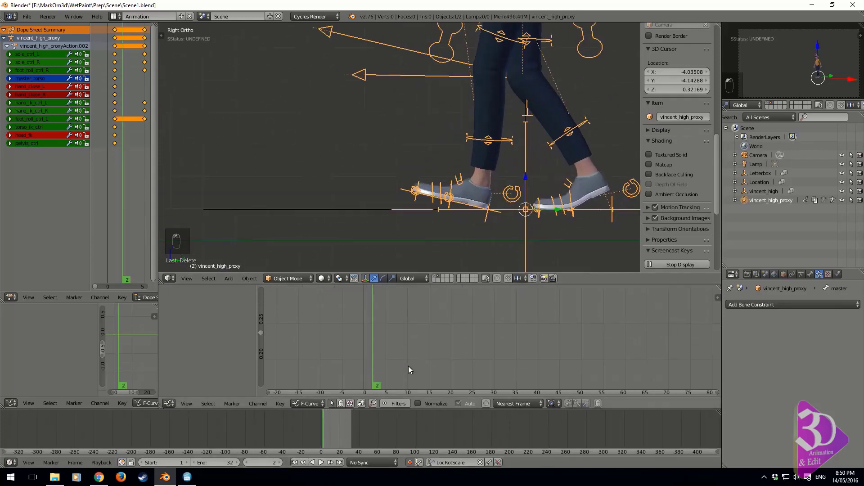
key(Left)
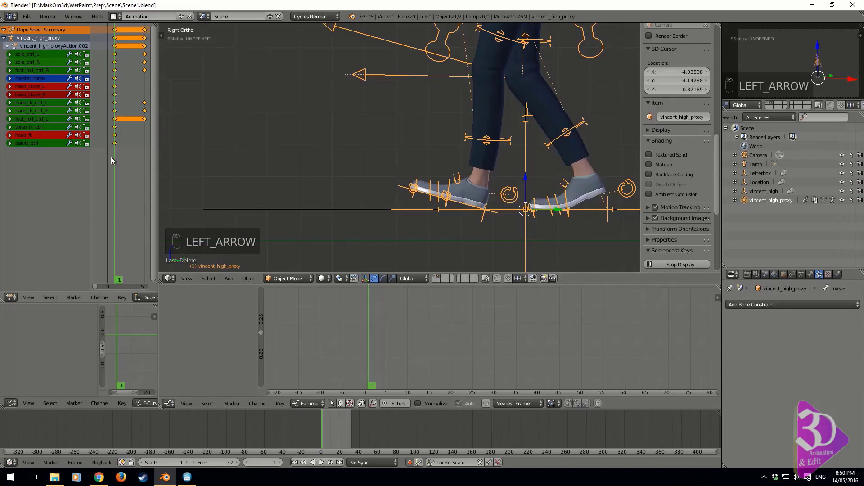
Step: Duplicate all the rig's keyframes in the dope sheet without shifting them in time
key(a)
key(a)
key(a)
key(a)
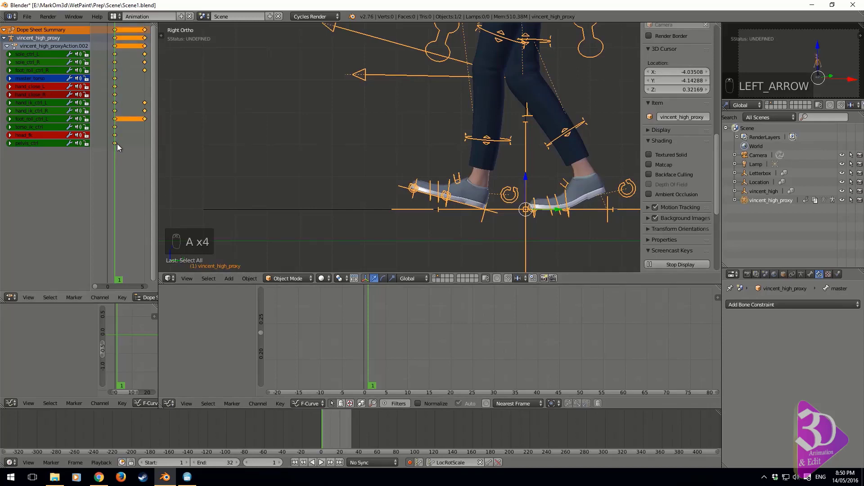
key(shift+d)
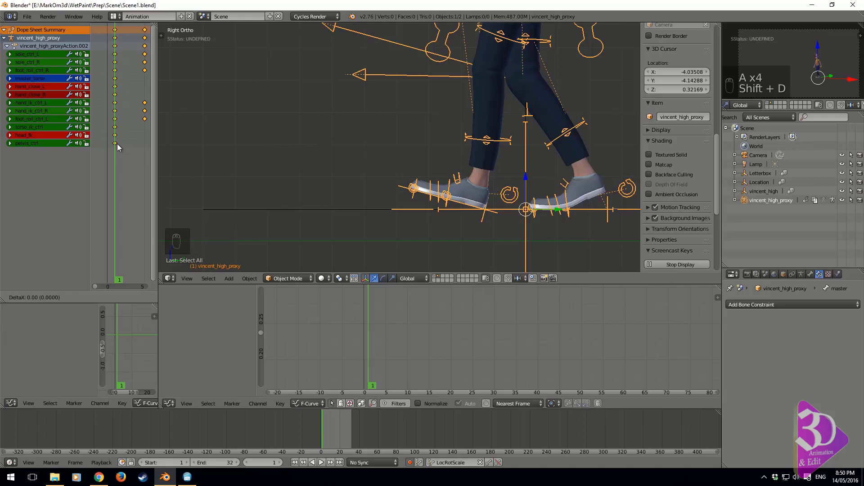
click(117, 144)
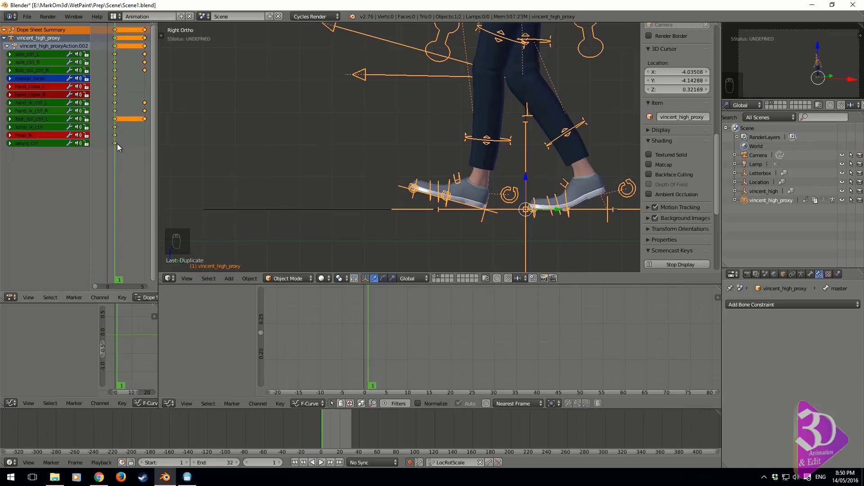
Step: Reselect the whole walk cycle's keyframes and duplicate them again with a zero frame offset
scroll(129, 166, down, 5)
scroll(128, 185, down, 6)
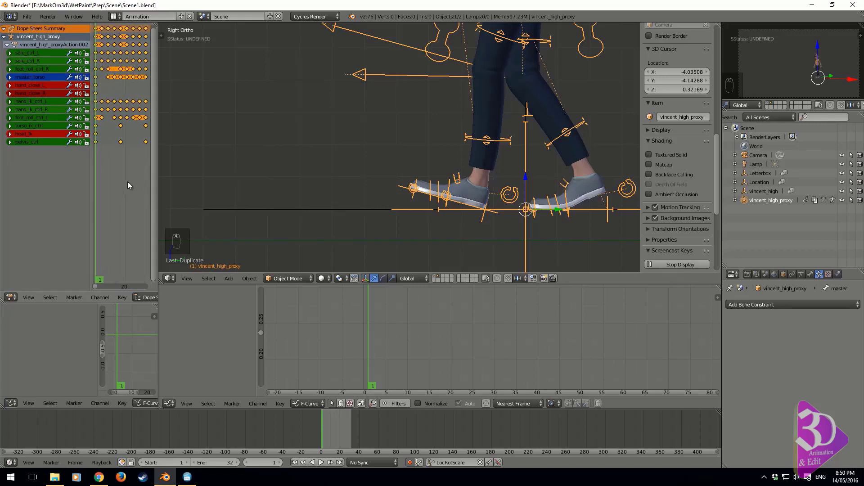
scroll(129, 193, up, 3)
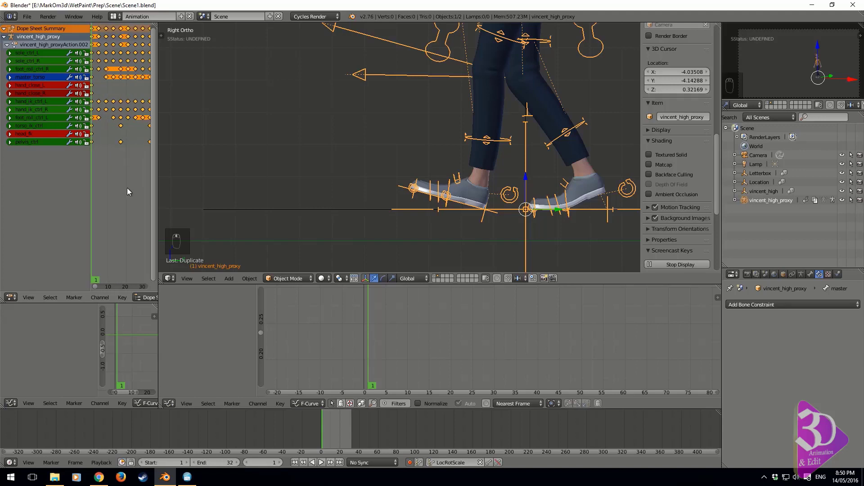
middle_drag(124, 180, 117, 184)
key(a)
key(a)
key(a)
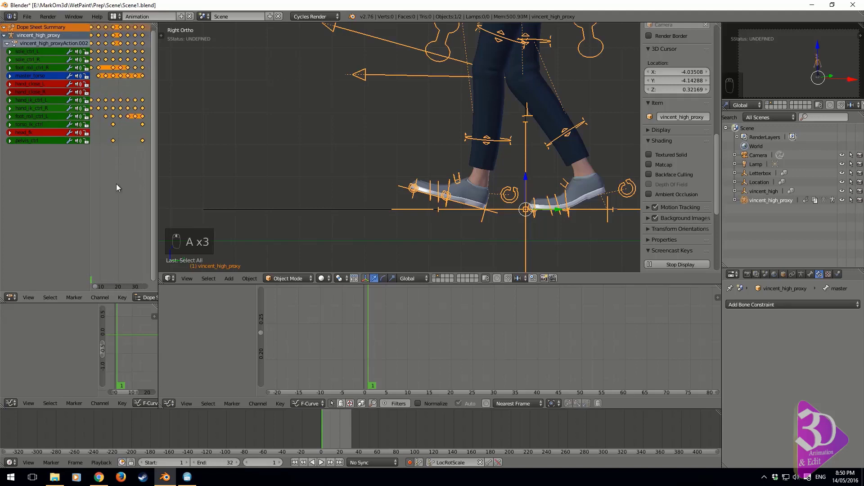
key(shift+d)
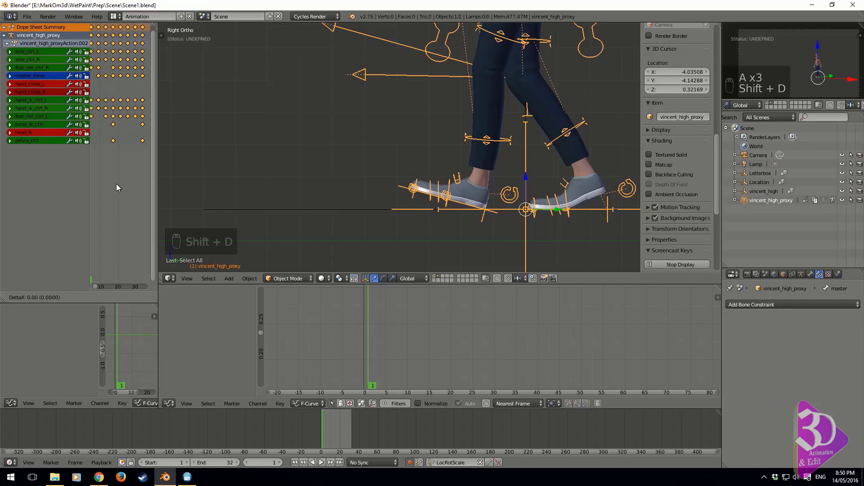
click(116, 185)
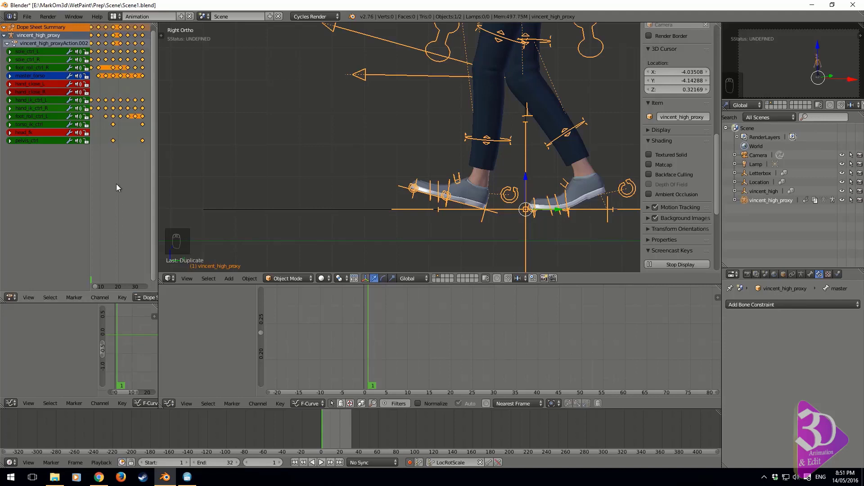
scroll(116, 184, down, 3)
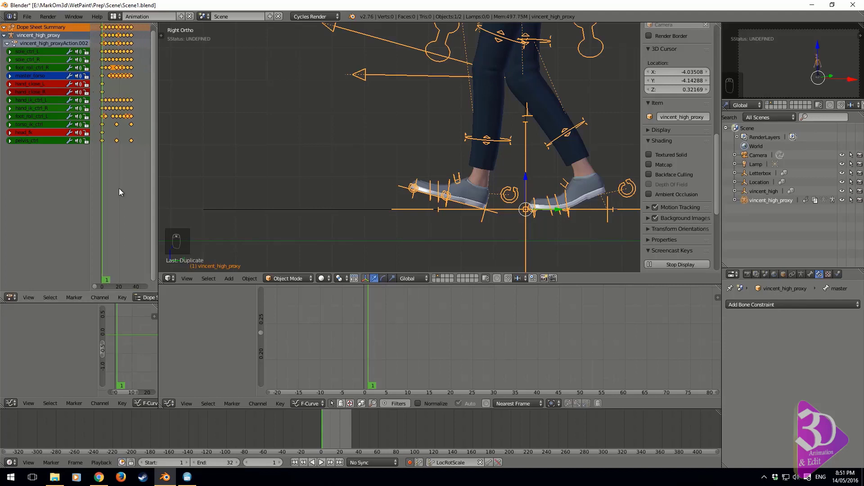
scroll(119, 188, up, 2)
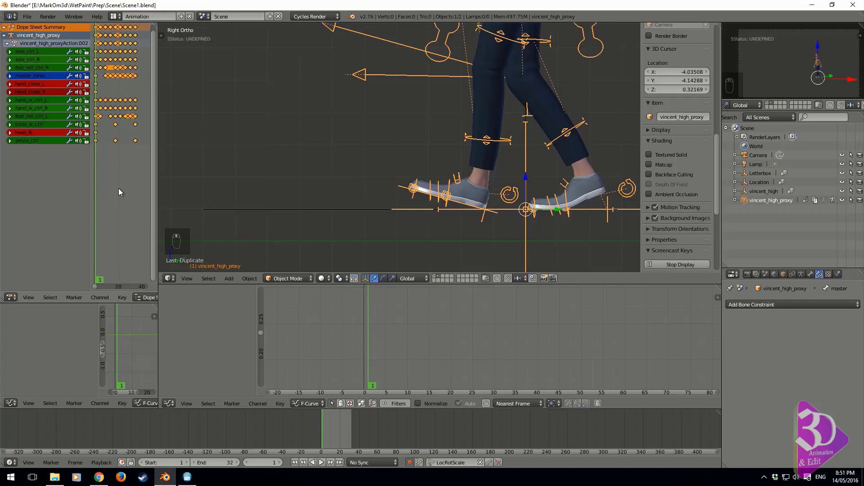
scroll(119, 190, up, 3)
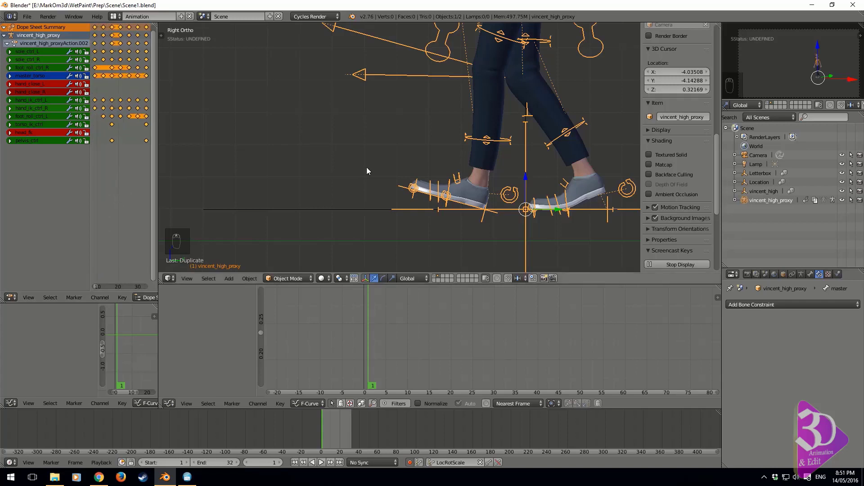
Step: Switch the vincent_high_proxy rig from object mode to pose mode
right_click(466, 205)
right_click(449, 203)
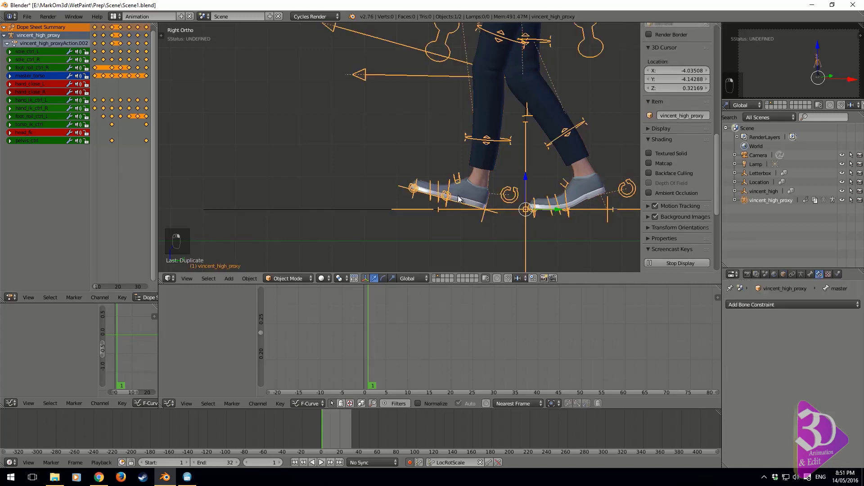
key(Tab)
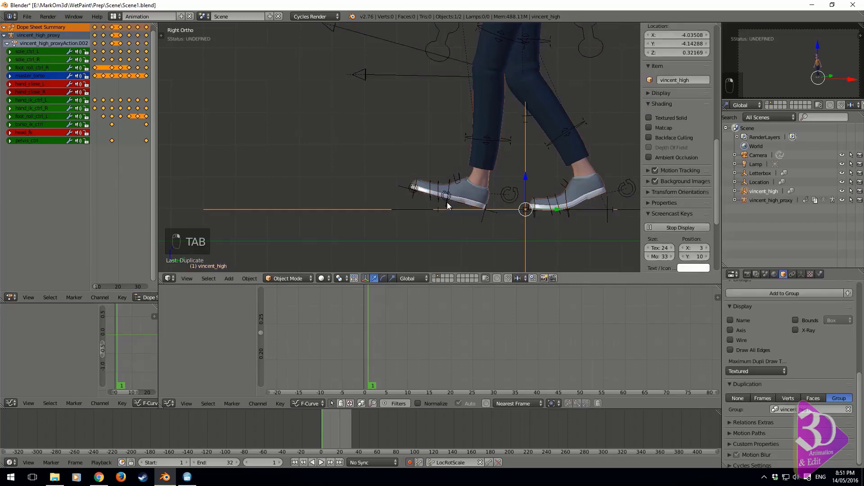
key(Tab)
Step: Select all the walk cycle's keyframes in the dope sheet and duplicate them 32 frames further along
key(a)
key(a)
key(a)
key(a)
key(a)
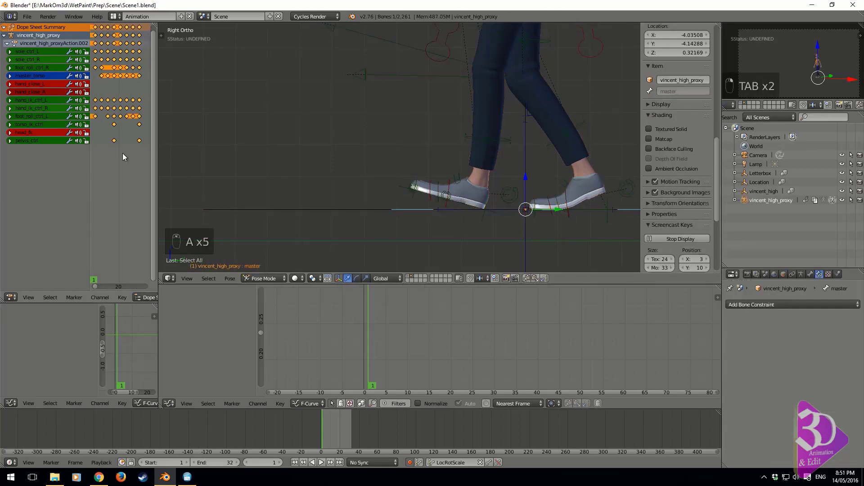
scroll(123, 153, down, 2)
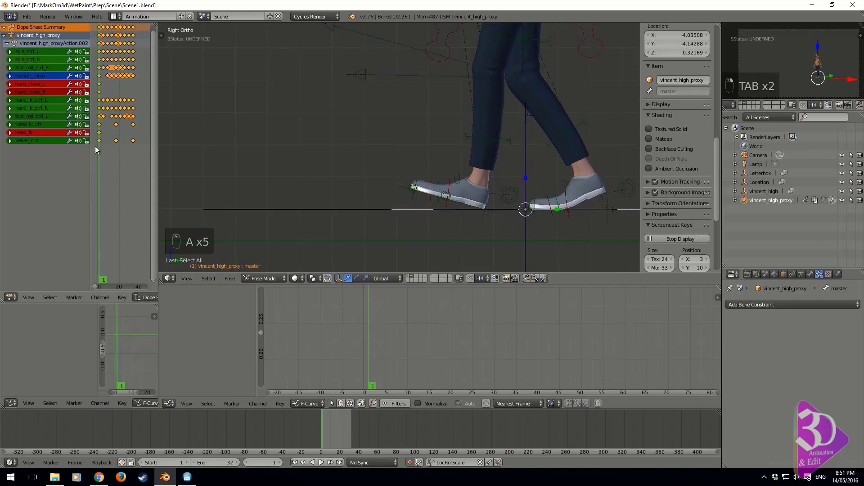
key(a)
key(a)
key(a)
key(shift+d)
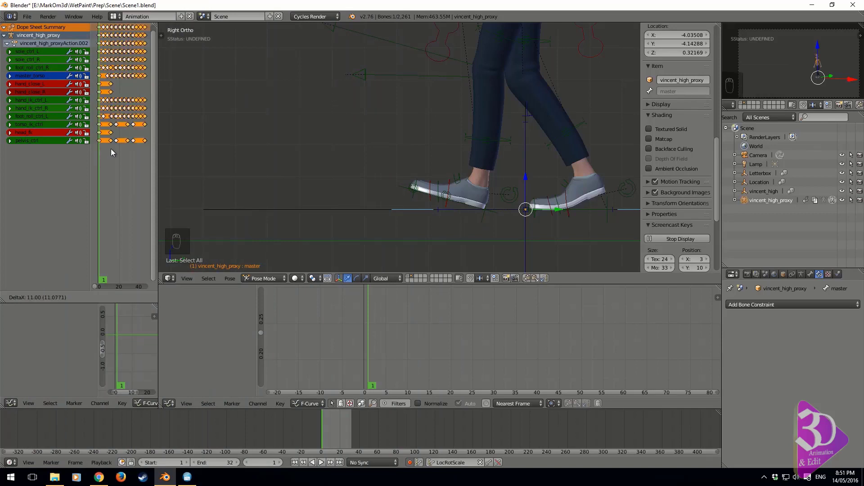
text(64)
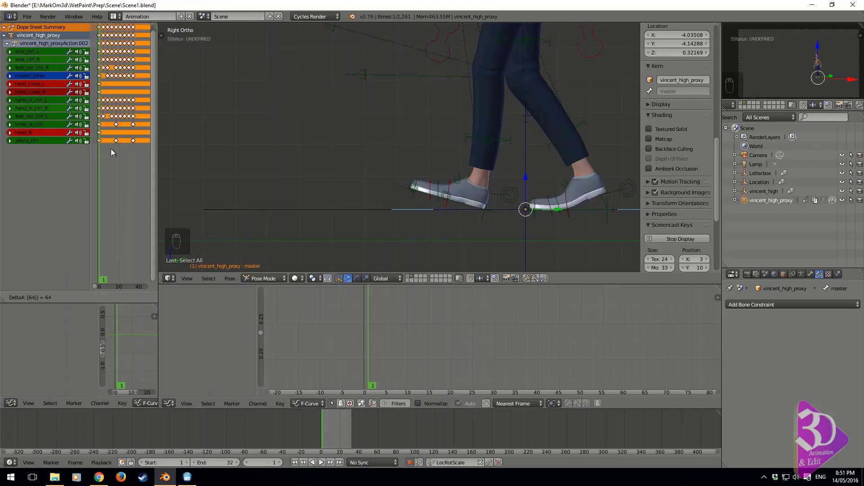
key(BackSpace)
key(BackSpace)
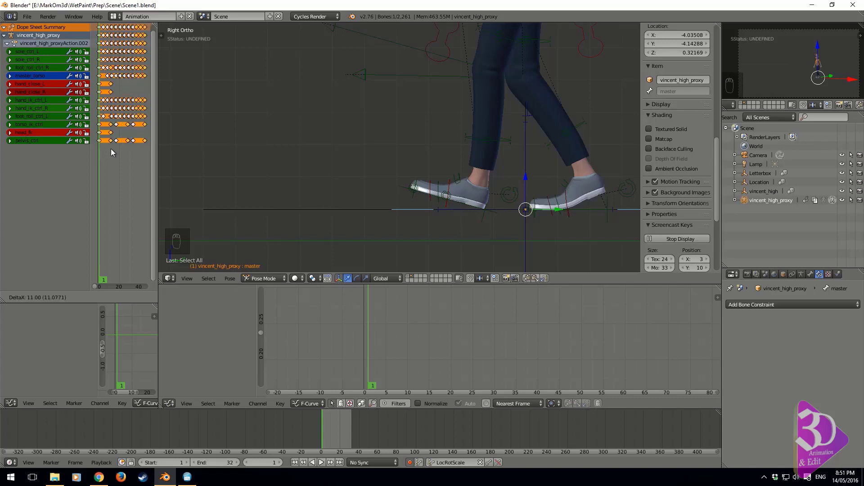
text(3)
key(Return)
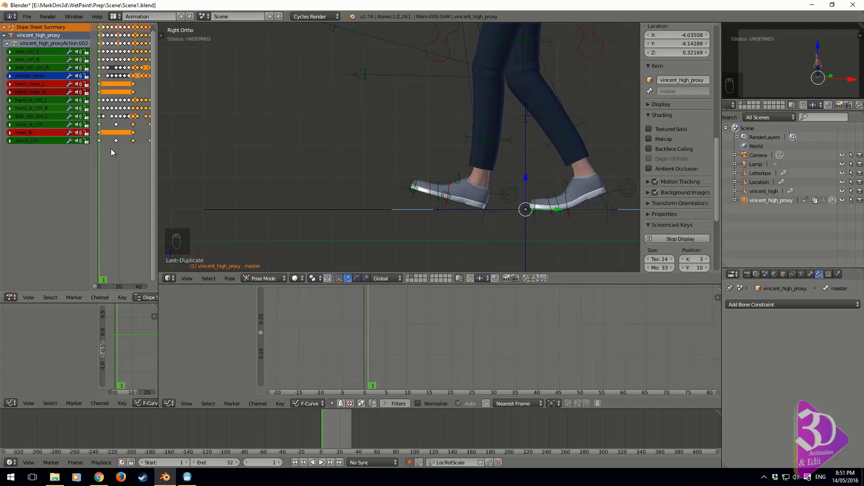
Step: Duplicate the newest copy of the walk cycle's keyframes four more times, offsetting each copy by 32 frames
key(shift+d)
text(32)
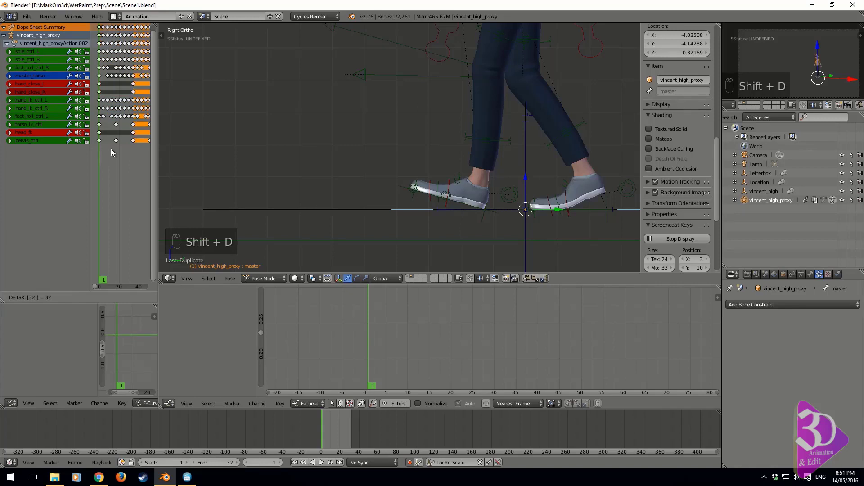
key(Return)
key(shift+d)
text(32)
key(Return)
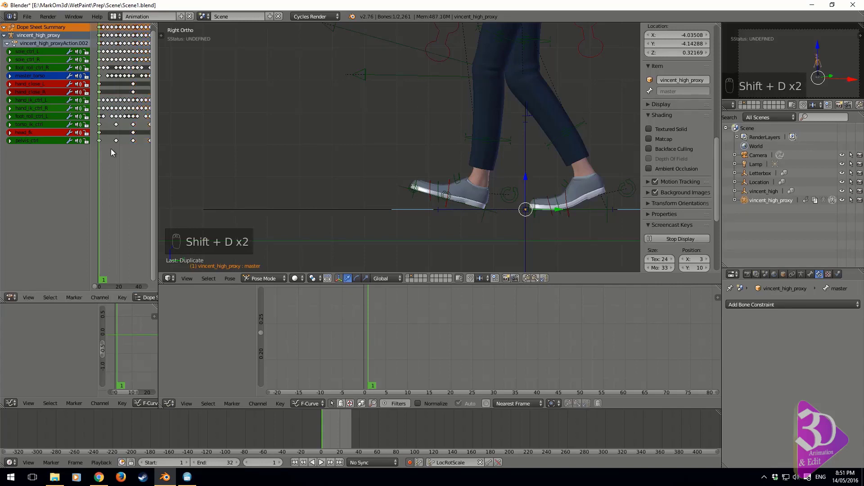
key(shift+d)
text(32)
key(Return)
key(shift+d)
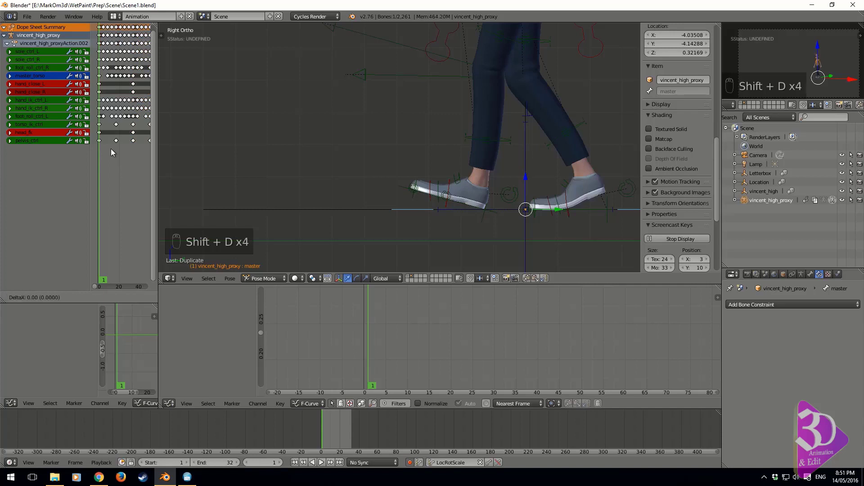
text(32)
key(Return)
Step: Set the current frame to 198 and inspect where the duplicated keyframes end
scroll(110, 149, down, 5)
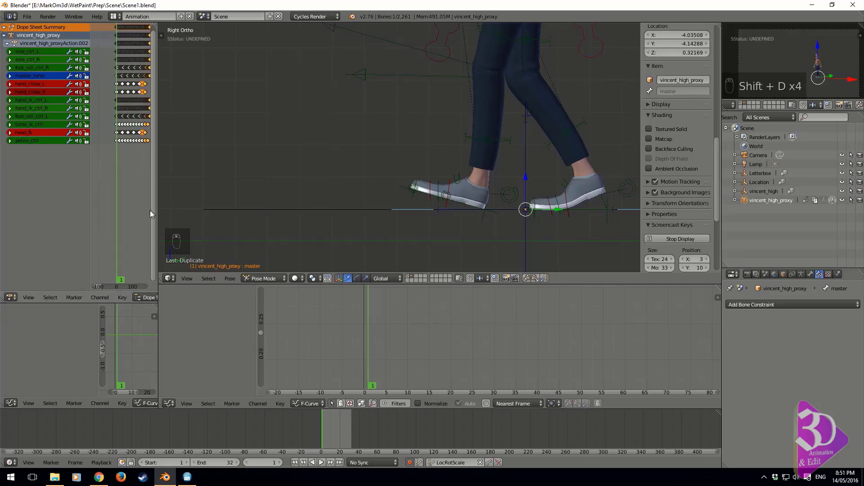
scroll(131, 160, down, 2)
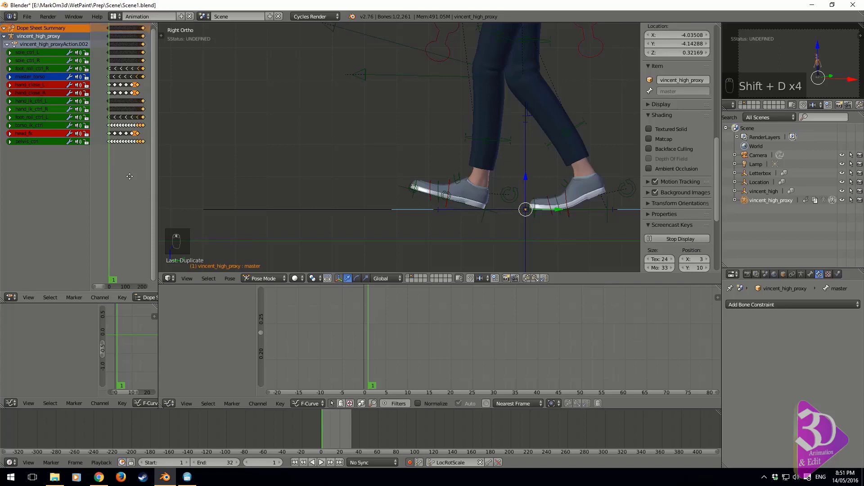
click(139, 145)
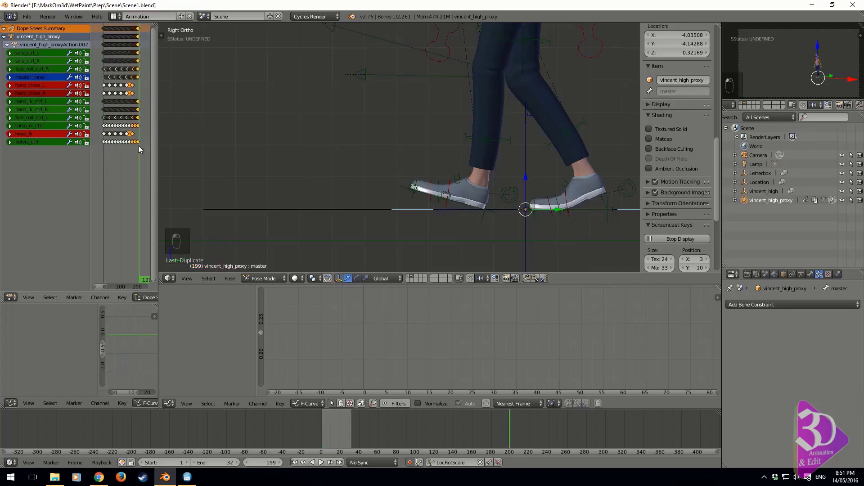
key(Left)
scroll(139, 148, up, 5)
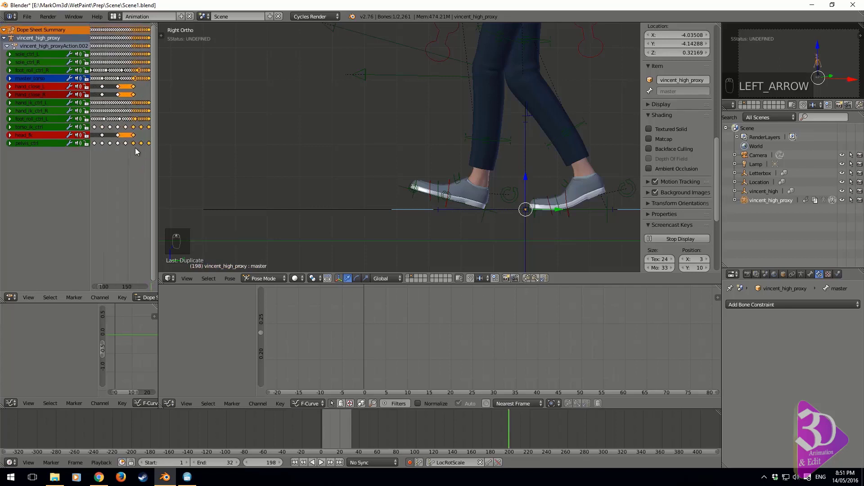
scroll(134, 147, down, 3)
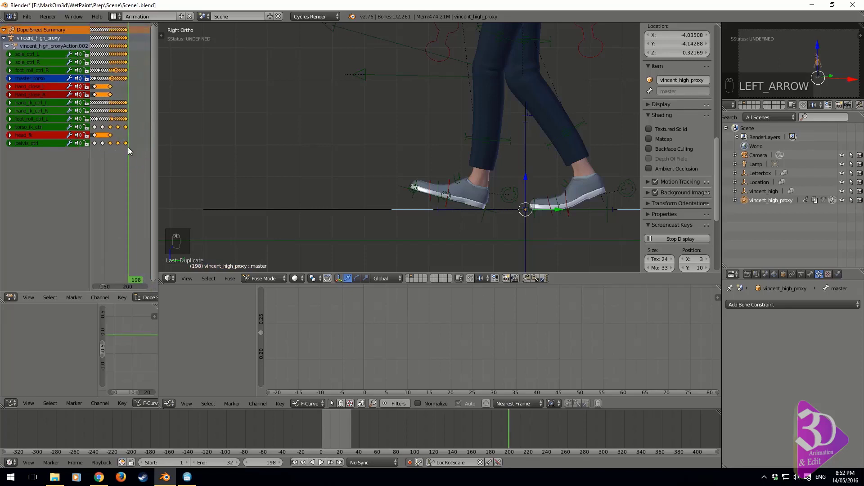
Step: Duplicate the selected last cycle's keyframes three more times, each offset by 32 frames
key(shift+d)
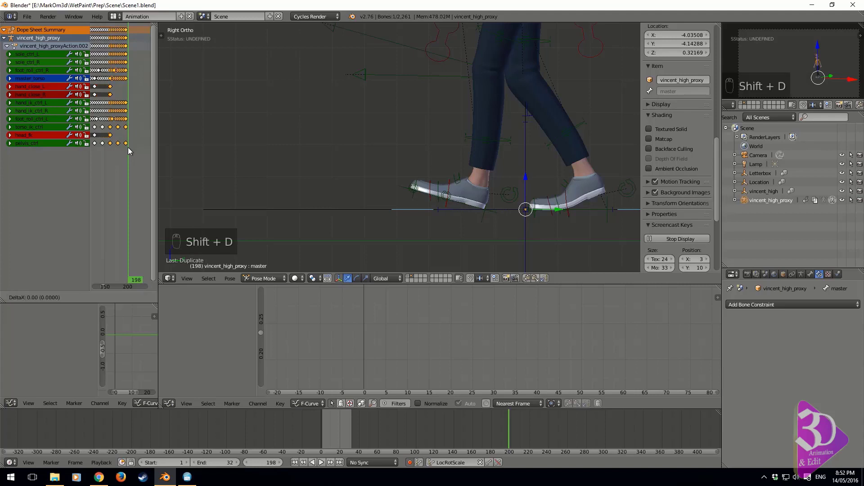
text(32)
key(Return)
key(shift+d)
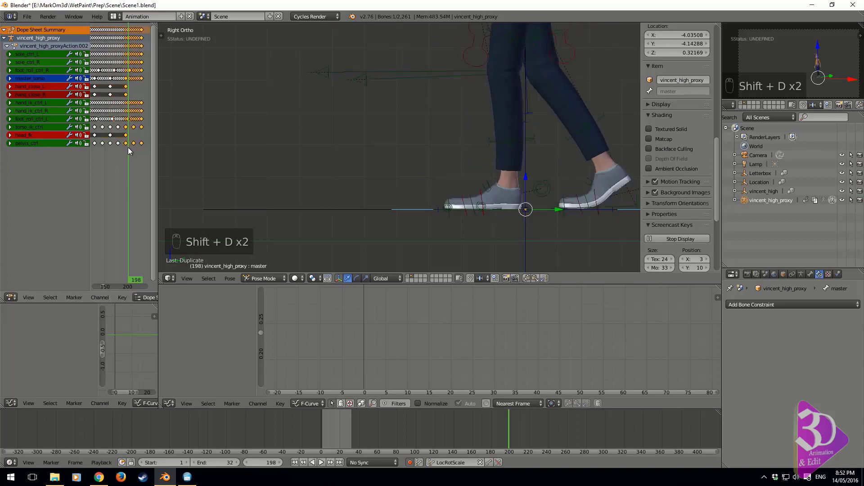
key(shift+d)
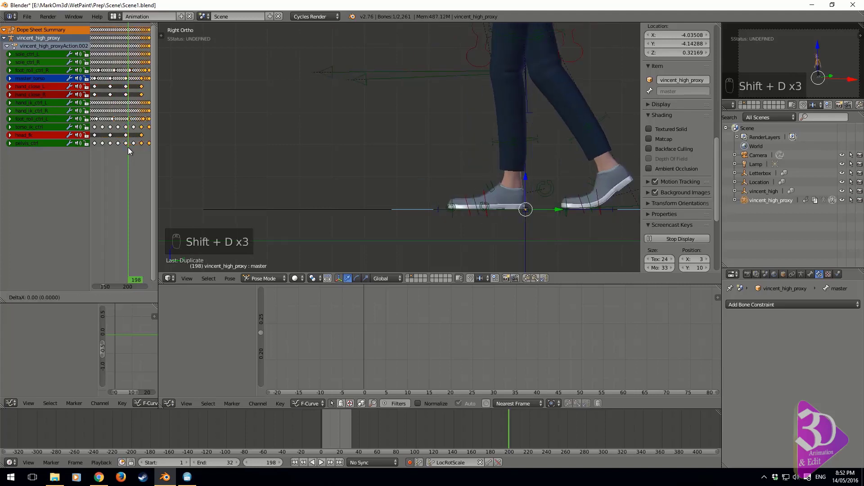
text(32)
key(Return)
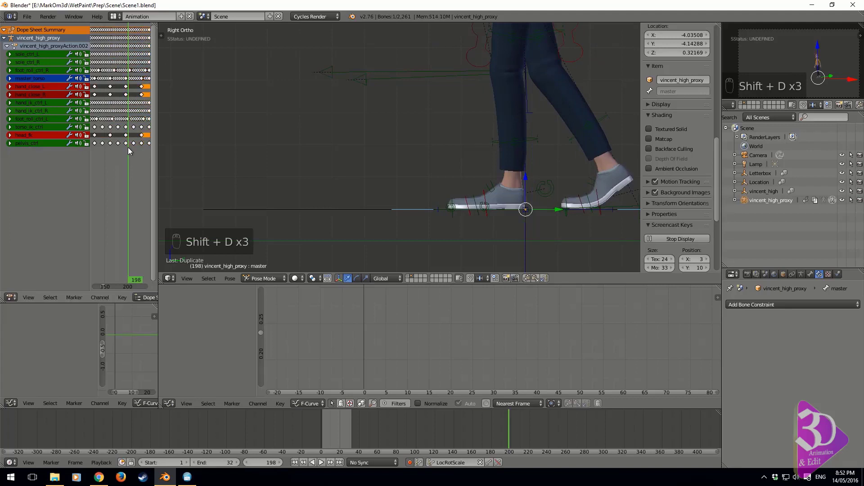
Step: Move the current frame to 289, the last keyframe of the extended walk
scroll(128, 147, down, 4)
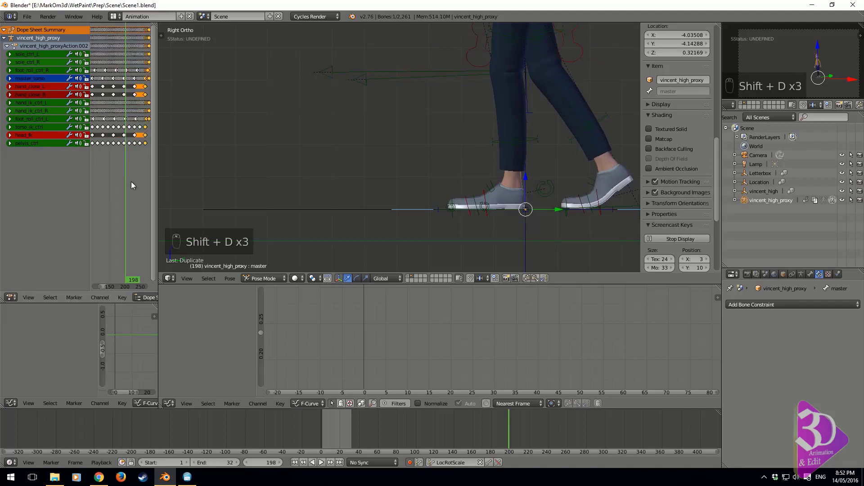
click(140, 154)
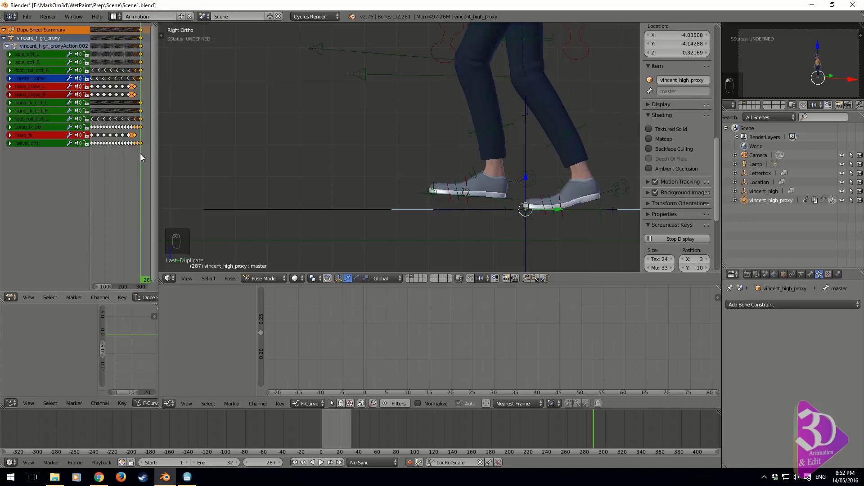
scroll(141, 154, up, 3)
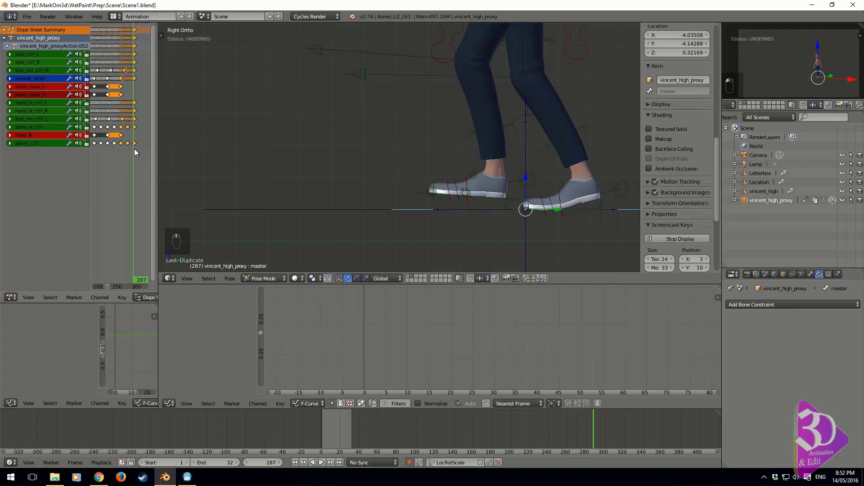
click(134, 149)
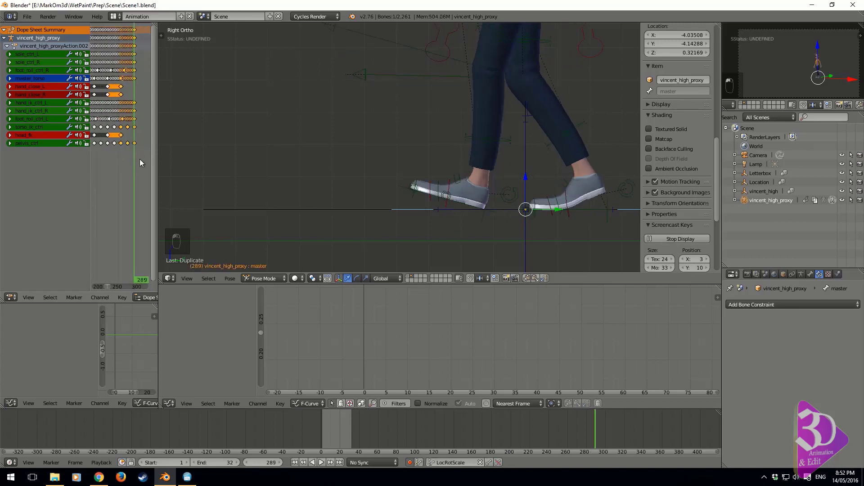
Step: Add two further copies of the selected walk cycle keyframes, each offset by 32 frames
key(shift+d)
text(32)
key(Return)
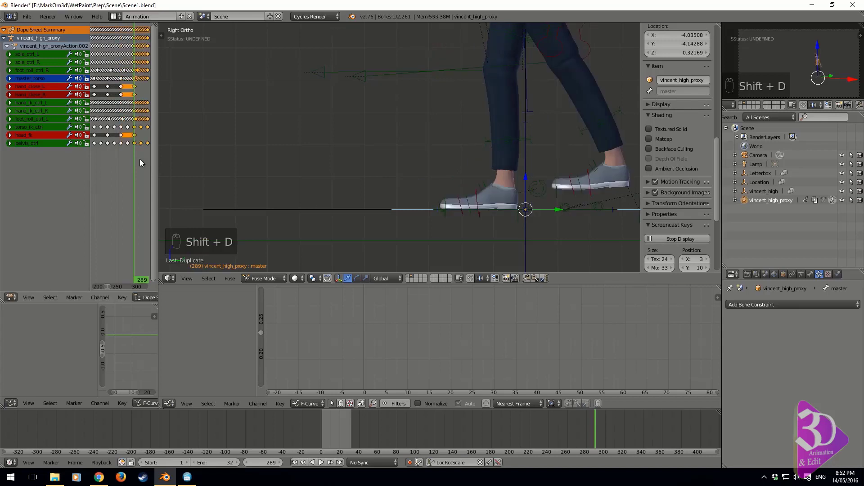
key(shift+d)
text(32)
click(140, 158)
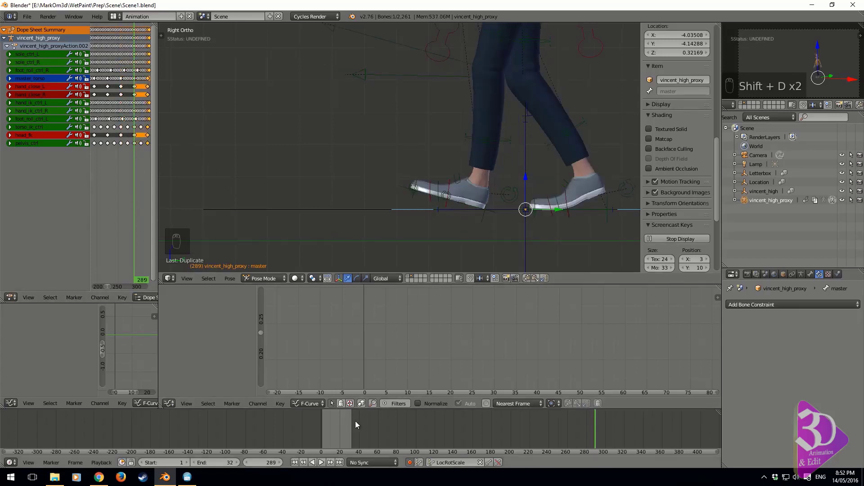
Step: Play the extended animation briefly and switch the vincent_high object's duplication group to the low-poly character
key(alt+a)
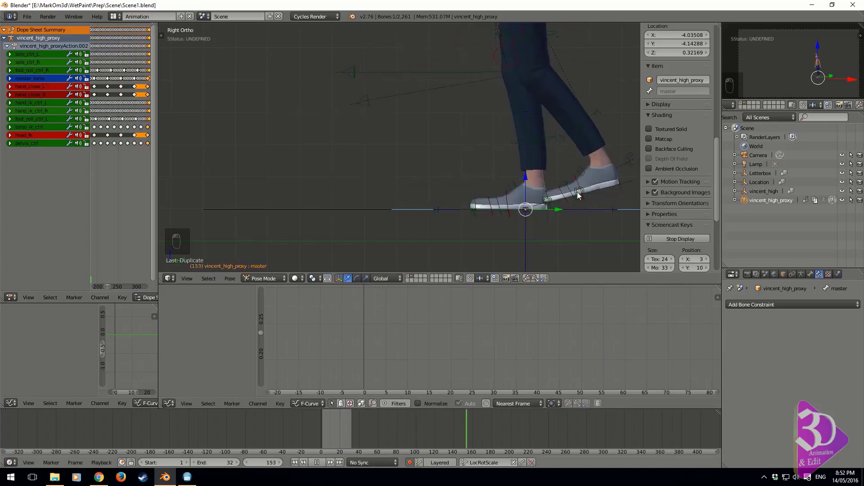
key(alt+a)
right_click(577, 161)
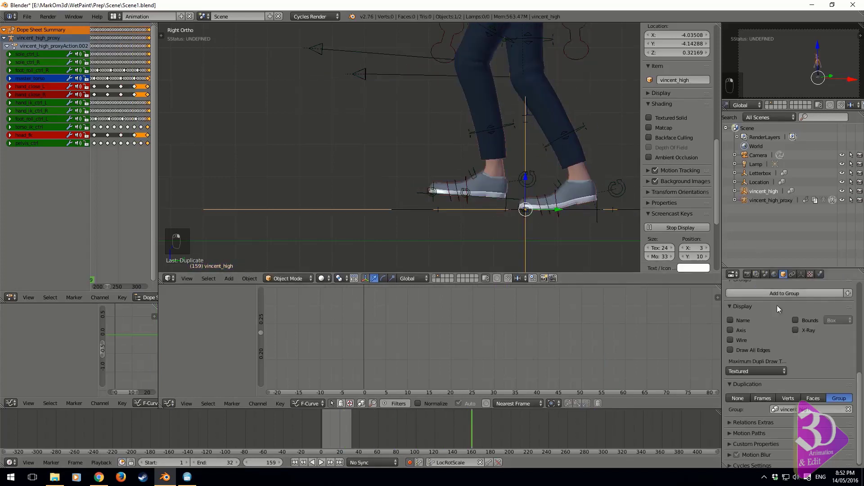
click(781, 411)
click(774, 343)
scroll(569, 193, down, 3)
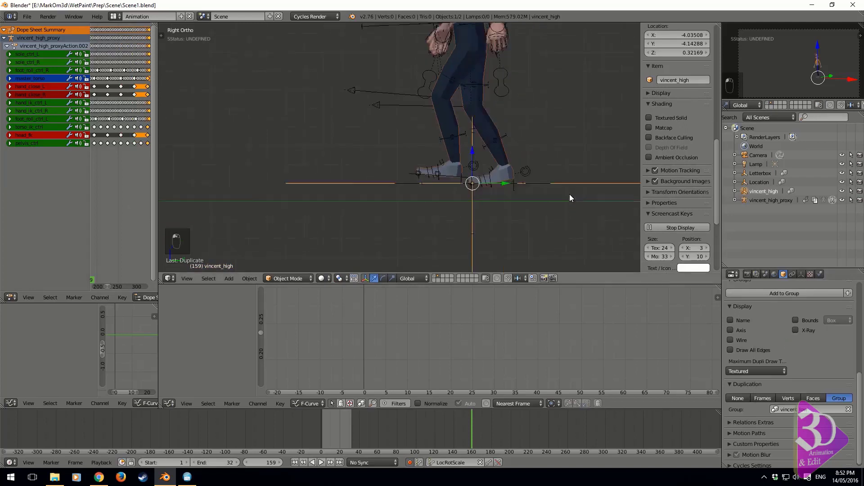
scroll(443, 182, up, 2)
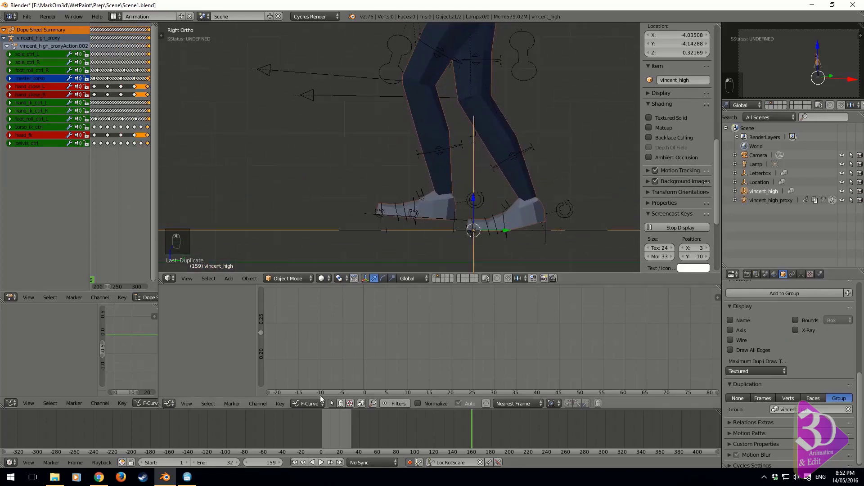
Step: Return to the start of the timeline and step between the first frames, ending on frame 1
click(322, 441)
key(Right)
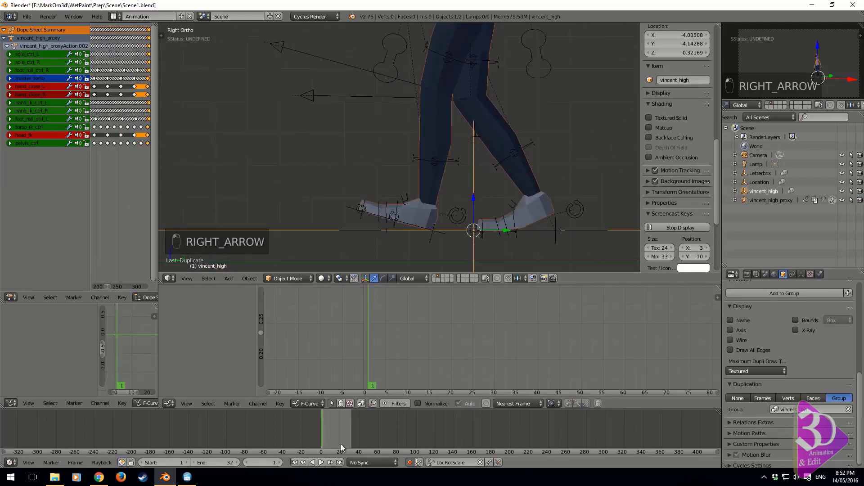
key(Right)
key(Left)
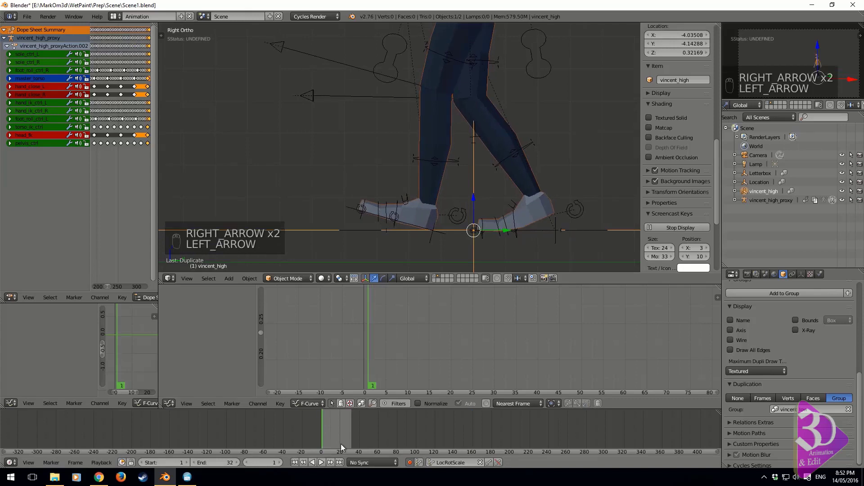
Step: Place the 3D cursor at the ground contact of the character's left heel and select the sole_pivot_point_L bone
scroll(460, 173, up, 4)
shift+middle_drag(462, 174, 433, 68)
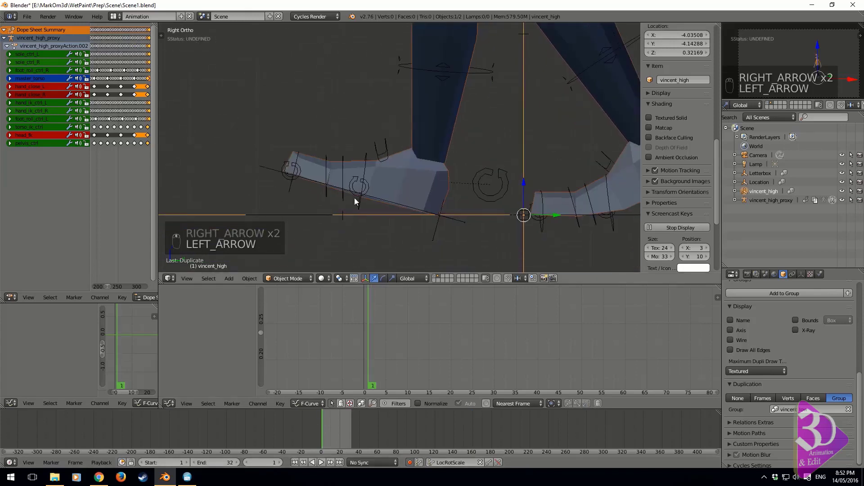
right_click(362, 188)
shift+middle_drag(437, 191, 414, 165)
scroll(417, 187, up, 2)
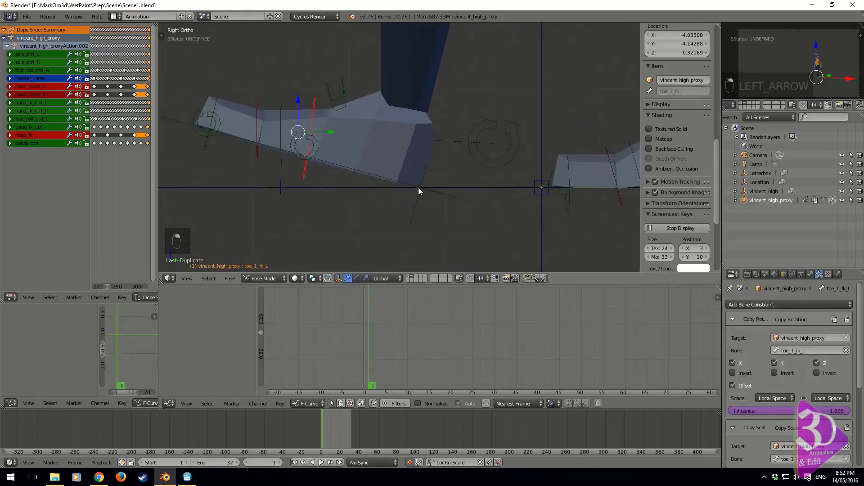
click(421, 187)
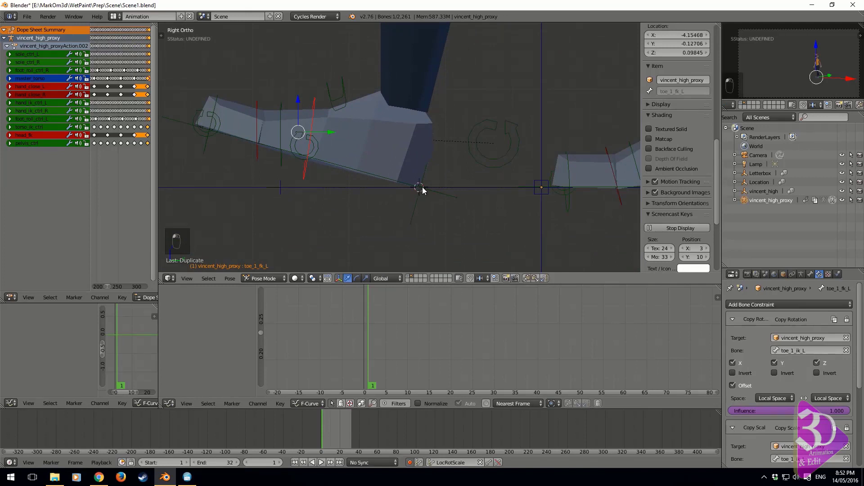
scroll(423, 187, down, 2)
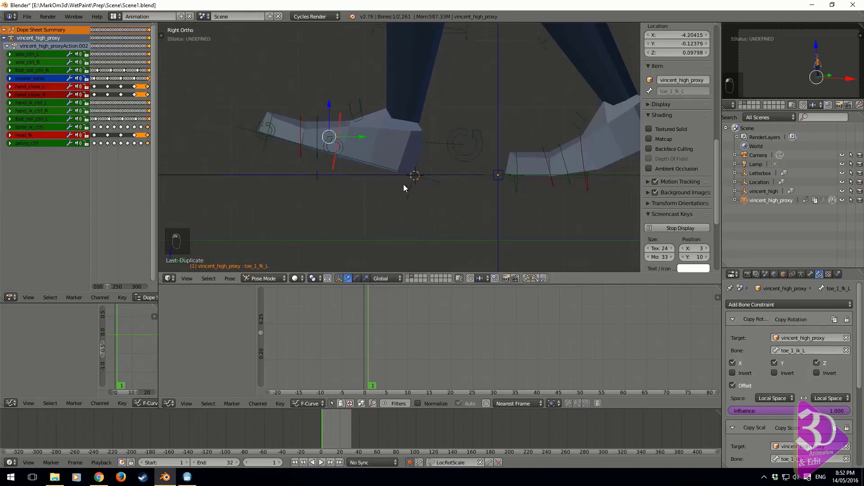
right_click(409, 191)
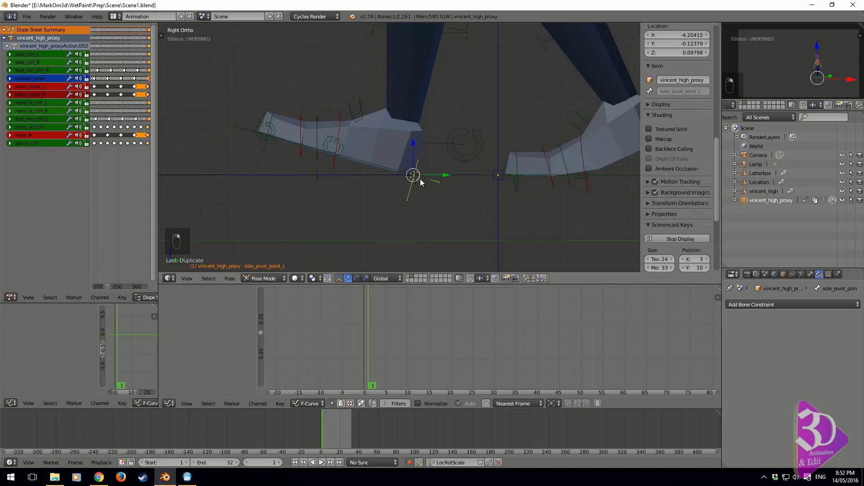
Step: Select the character's master bone and insert a keyframe for it at frame 1 in the right side view
middle_drag(482, 218, 371, 139)
right_click(321, 111)
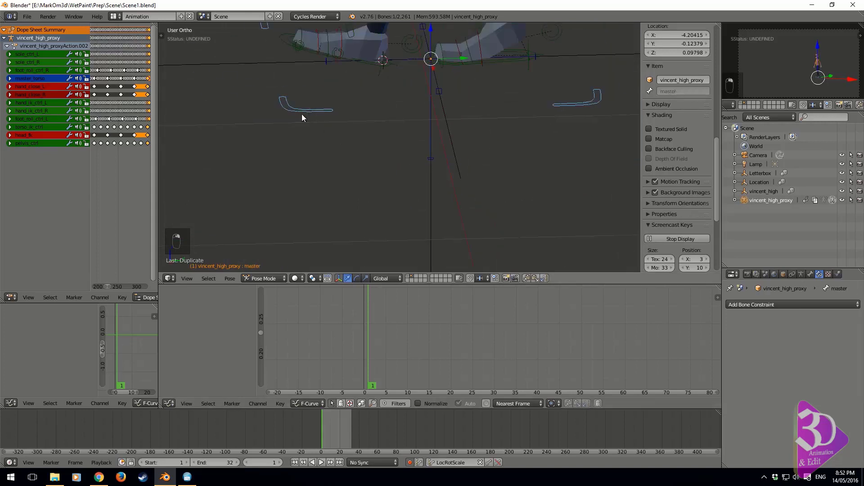
key(KP_3)
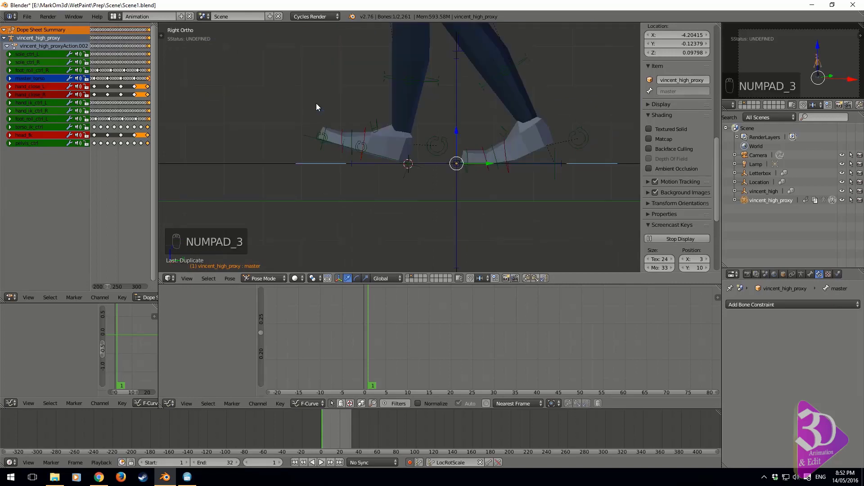
key(i)
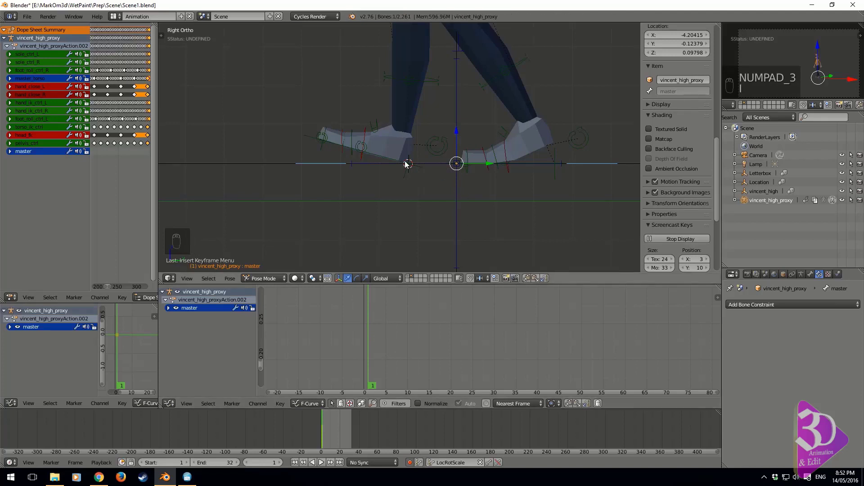
Step: At frame 5, move the master bone forward so the left foot stays planted at the 3D cursor
scroll(406, 164, up, 2)
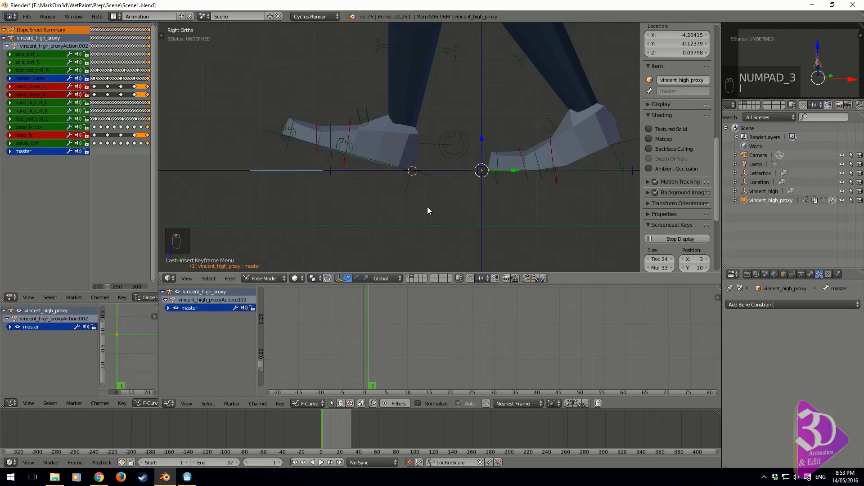
key(Right)
key(Right)
key(Right)
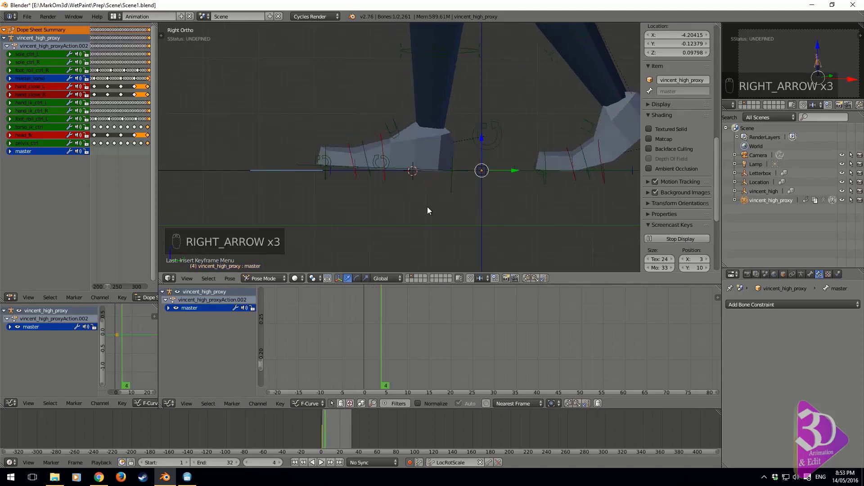
key(Right)
key(g)
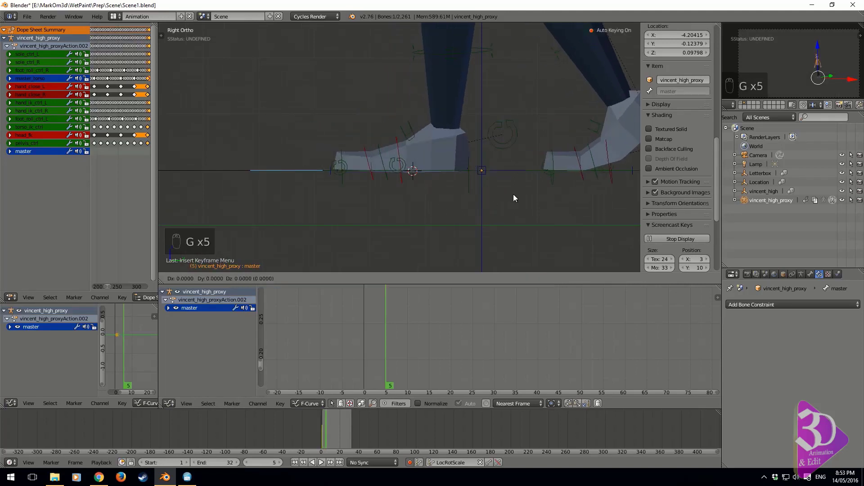
click(445, 192)
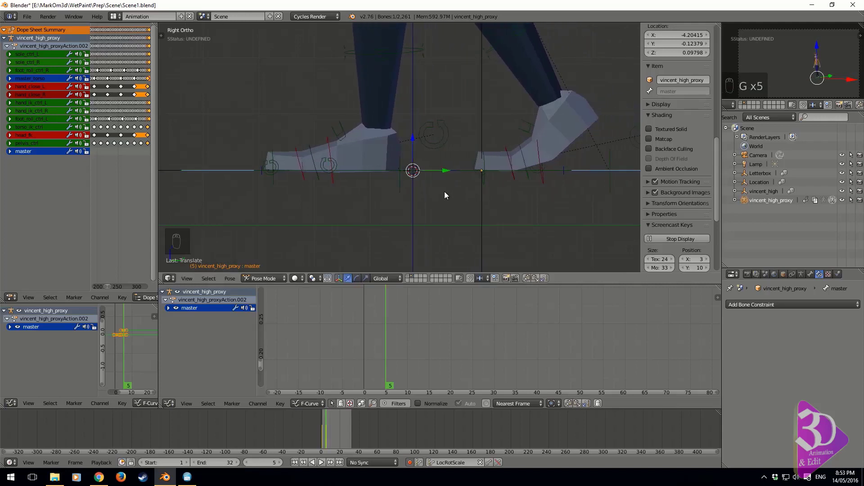
Step: At frame 9, move the master bone forward along global Y to bring the left heel back to the 3D cursor
key(Right)
key(Right)
key(Right)
key(Right)
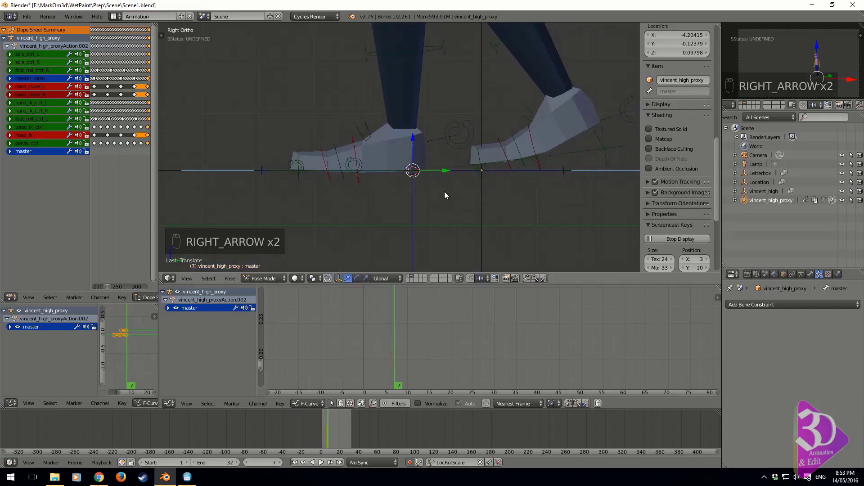
key(g)
key(g)
key(g)
key(g)
key(g)
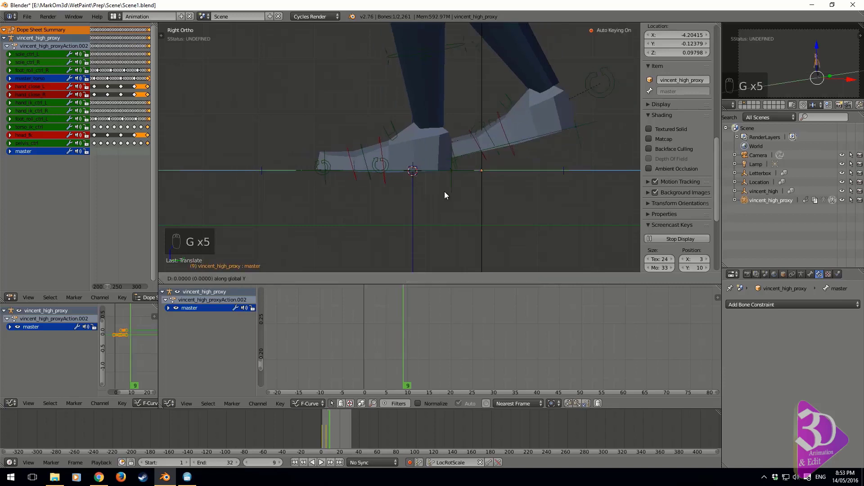
click(407, 187)
Step: At frame 13, shift the master bone forward along global Y until the left heel lines up with the 3D cursor
scroll(407, 188, up, 5)
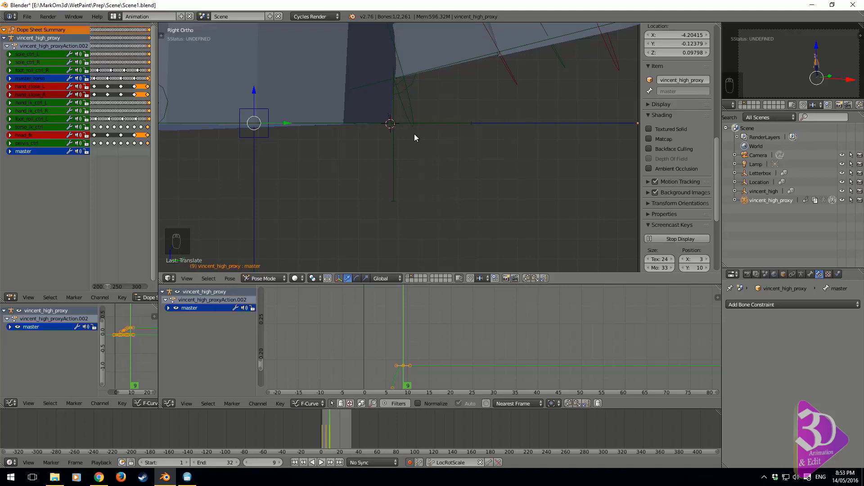
key(Right)
key(Right)
key(Right)
key(Right)
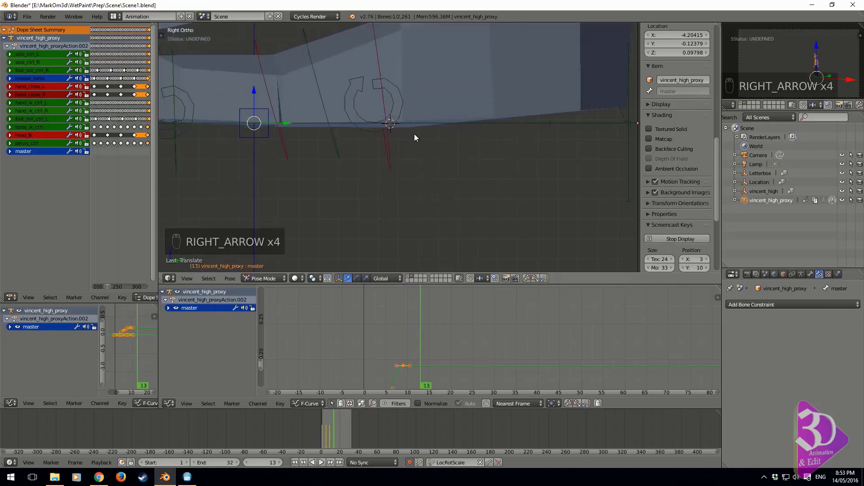
key(g)
key(g)
key(g)
key(g)
key(g)
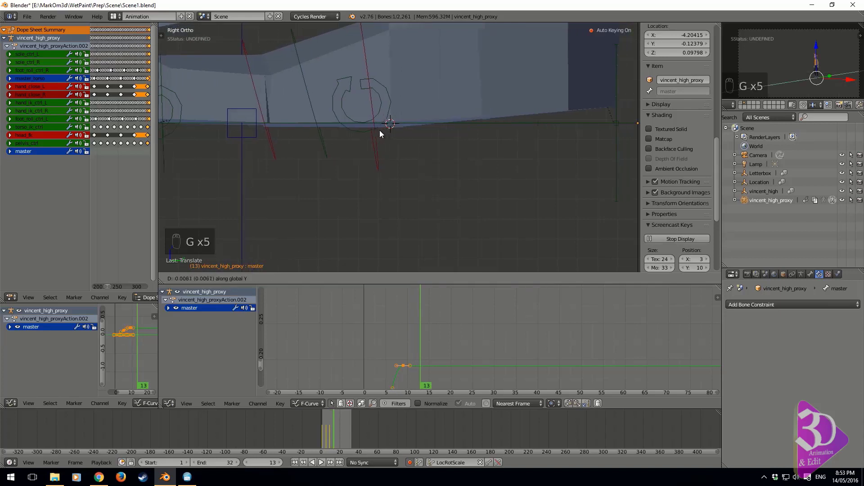
click(175, 128)
Step: At frame 17, move the master bone about -0.067 along global Y to keep the trailing left foot planted
scroll(408, 118, down, 5)
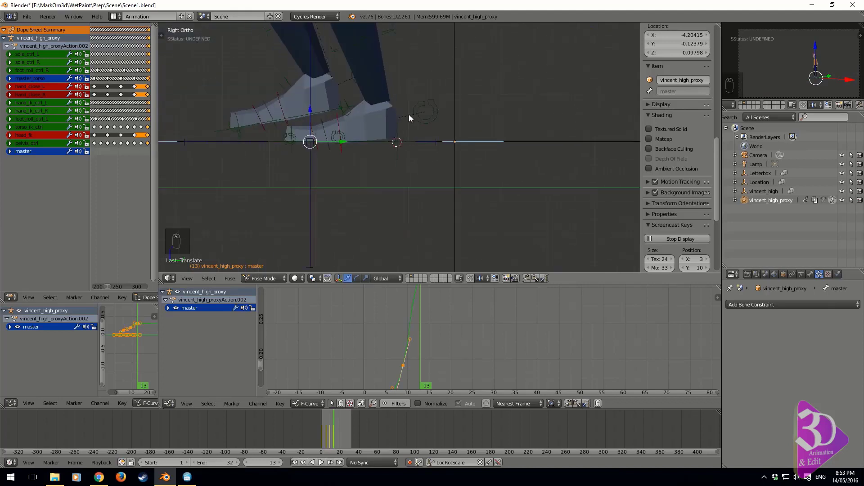
shift+middle_drag(409, 118, 412, 142)
key(Right)
key(Right)
key(Right)
key(Right)
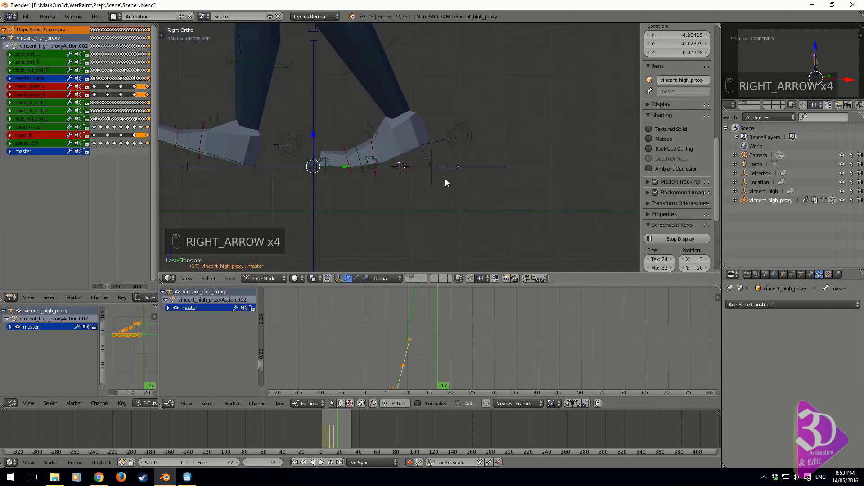
key(g)
key(g)
key(g)
key(g)
key(g)
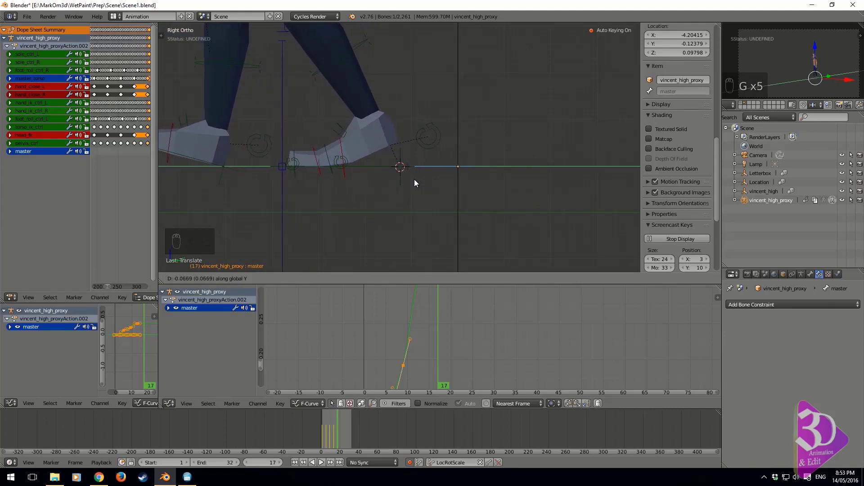
click(414, 180)
Step: Place the 3D cursor at the leading right heel's ground contact and confirm the master bone in place at frame 17
shift+middle_drag(379, 163, 474, 169)
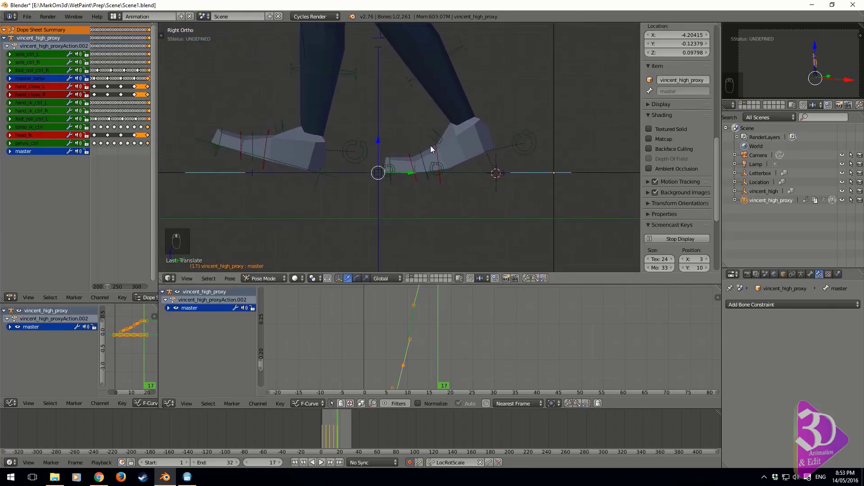
shift+middle_drag(378, 154, 464, 156)
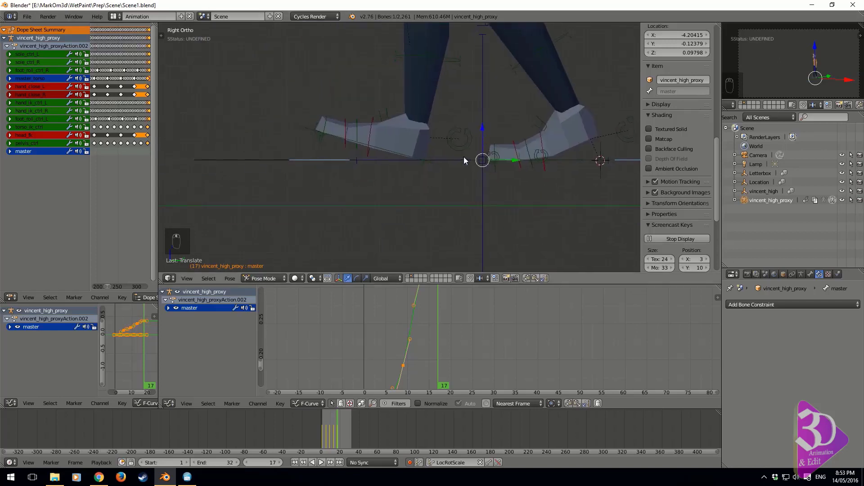
scroll(464, 156, up, 3)
click(442, 170)
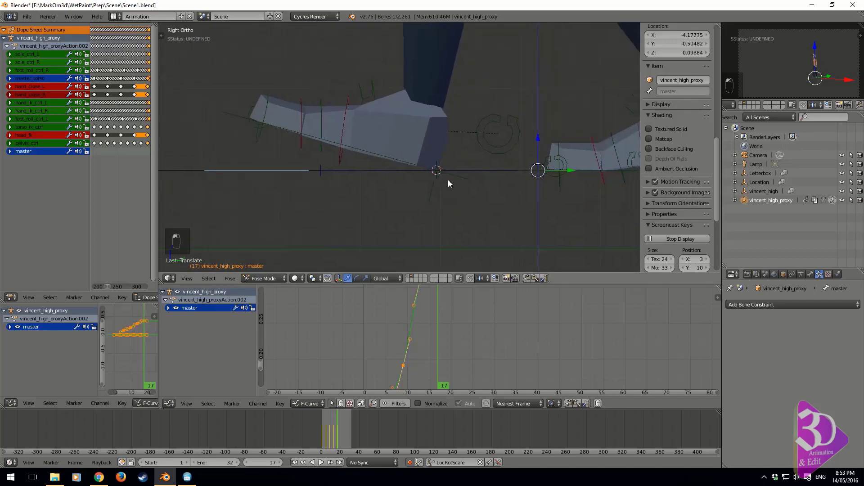
scroll(448, 182, down, 2)
key(g)
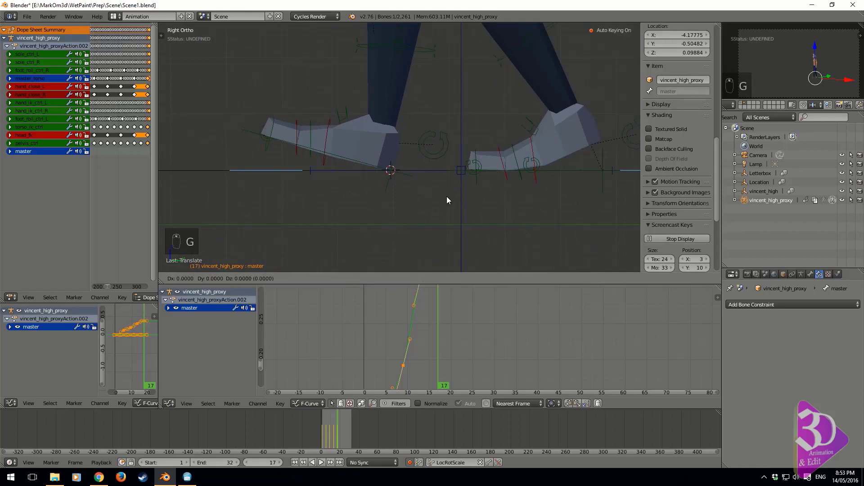
key(y)
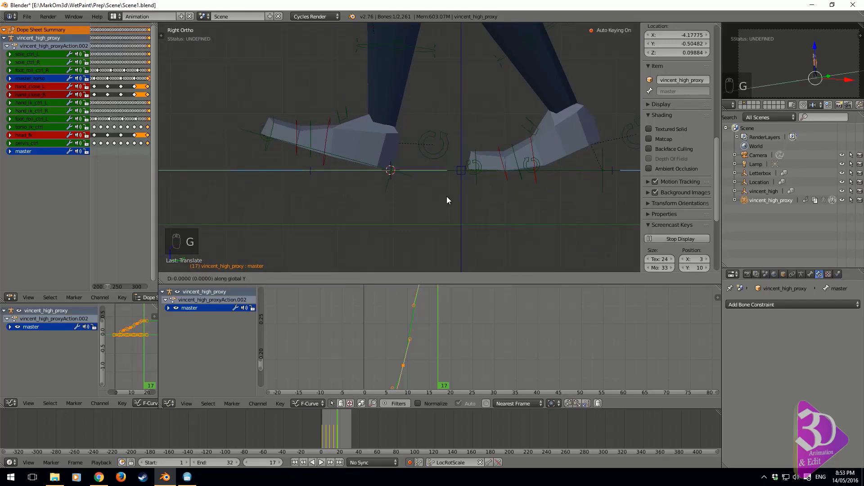
click(447, 196)
Step: At frame 21, move the master bone about -0.103 along global Y so the right heel meets the 3D cursor
scroll(456, 315, down, 2)
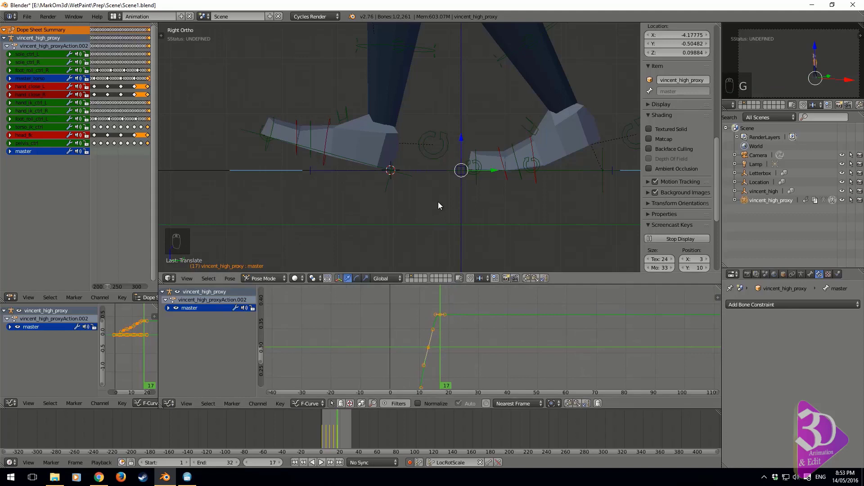
key(Right)
key(Right)
key(Right)
key(Right)
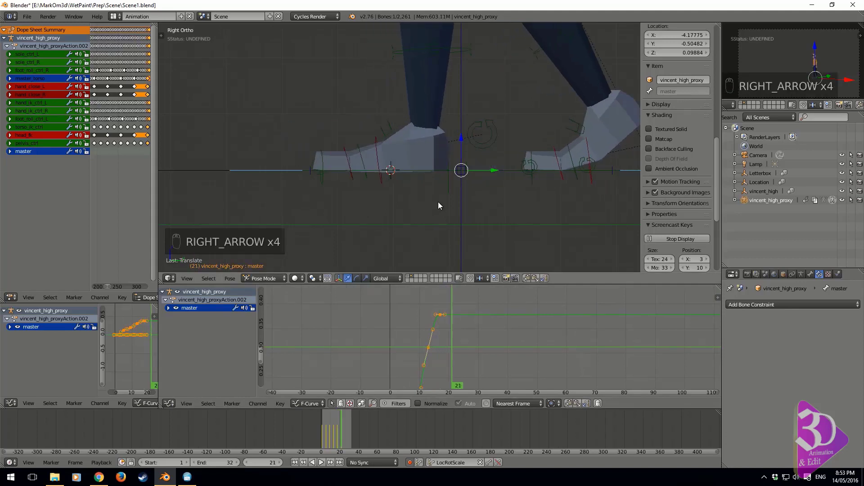
key(g)
key(y)
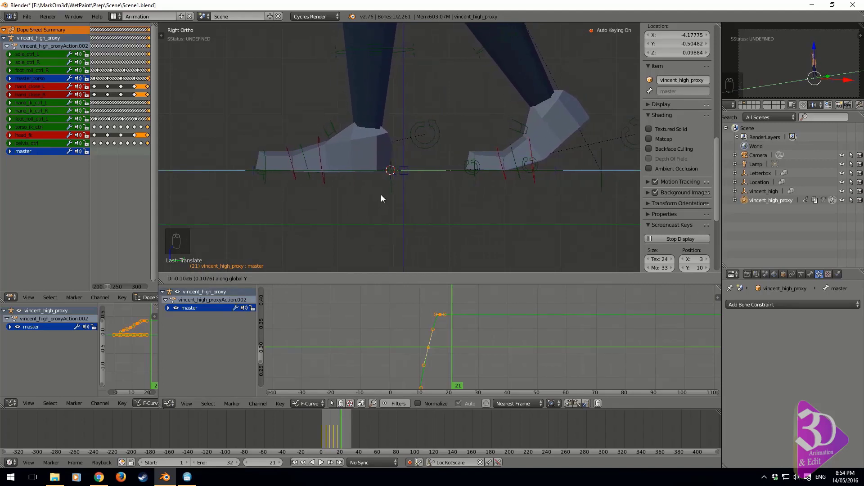
click(381, 198)
Step: At frame 25, move the master bone about -0.093 along global Y to hold the right foot at the 3D cursor
key(Right)
key(Right)
key(Right)
key(Right)
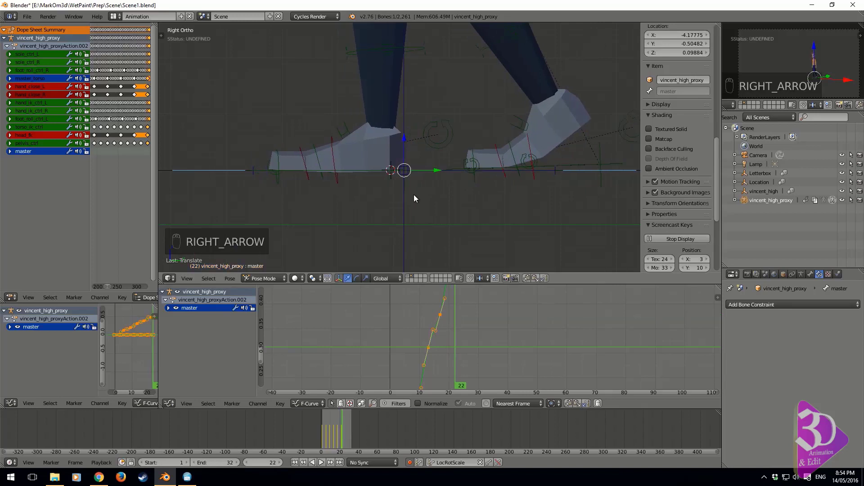
key(g)
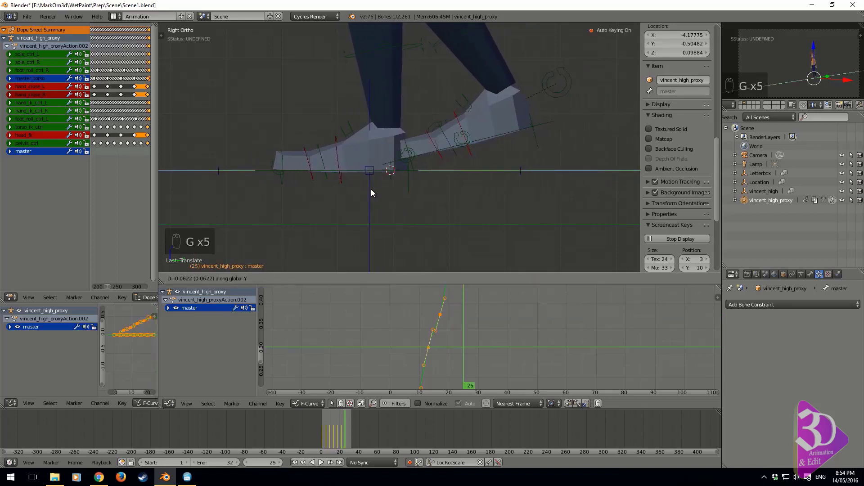
click(363, 189)
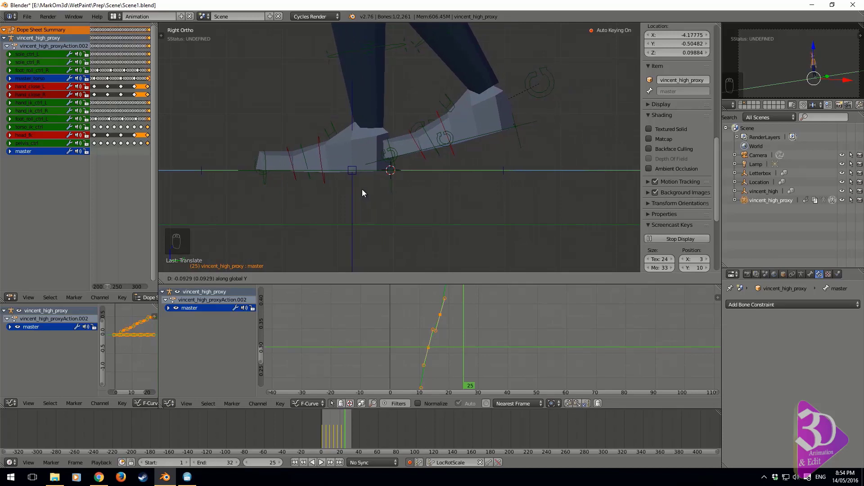
Step: At frame 29, move the master bone about -0.119 along global Y to align the right heel with the 3D cursor
key(Right)
key(Right)
key(Right)
key(Right)
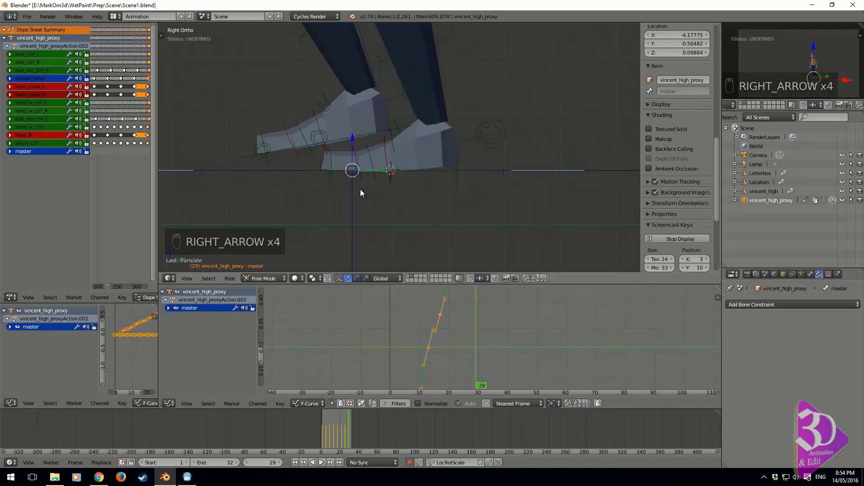
key(g)
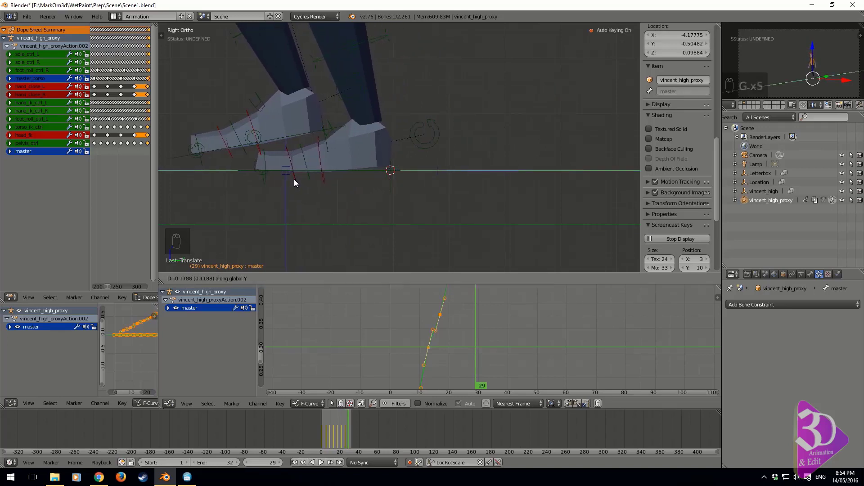
click(292, 179)
Step: At frame 33, move the master bone about -0.067 along global Y to keep the trailing right foot planted
key(Right)
key(Right)
key(Right)
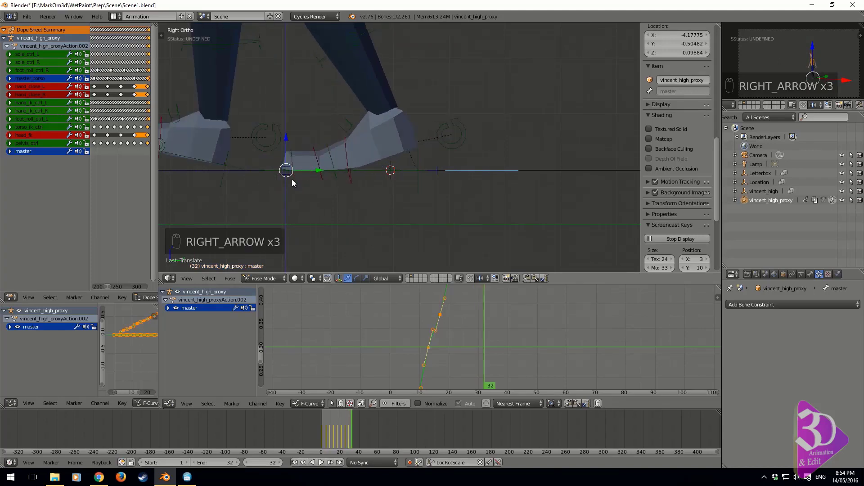
key(Right)
key(g)
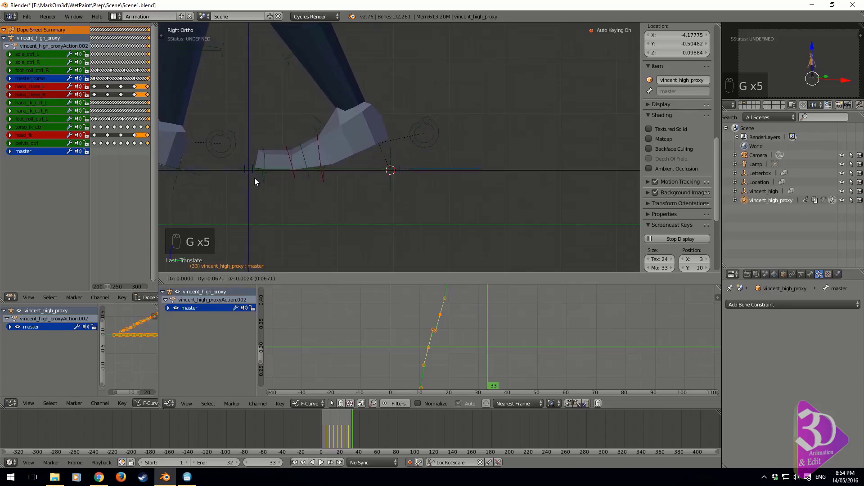
middle_click(254, 177)
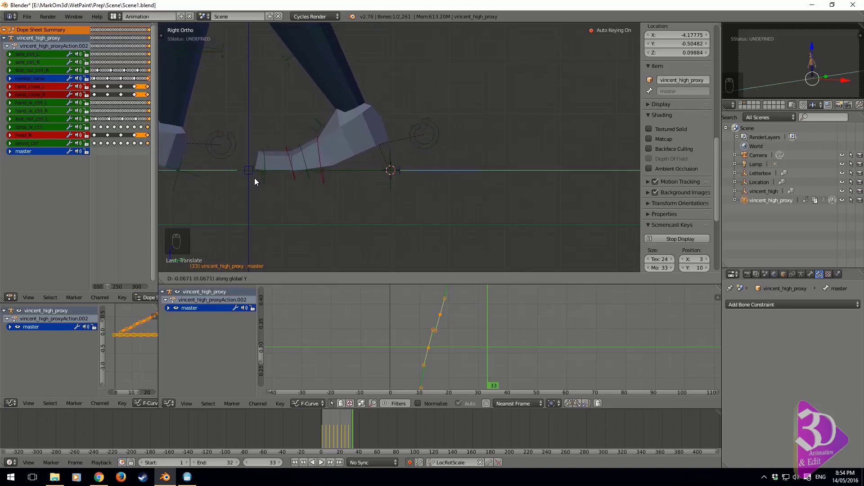
click(255, 177)
Step: Examine the master bone's animation curves up to frame 33 in the Graph Editor
shift+middle_drag(240, 176, 420, 187)
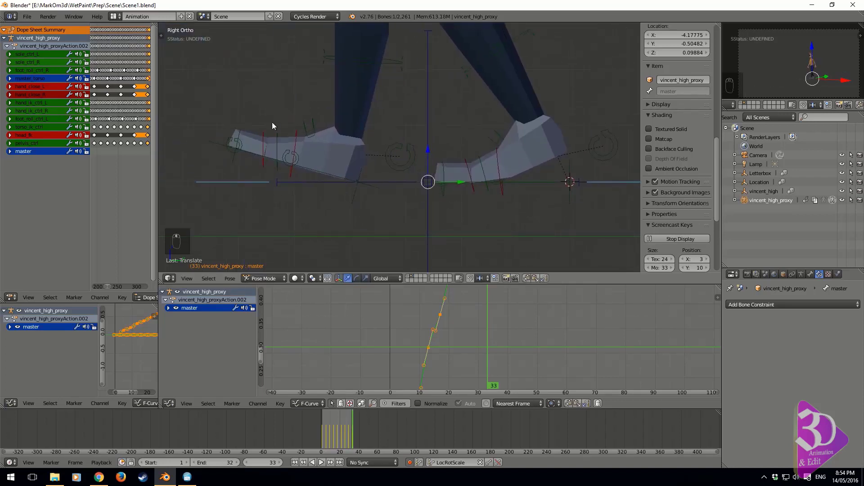
scroll(483, 331, down, 2)
scroll(493, 305, down, 2)
middle_drag(472, 325, 460, 373)
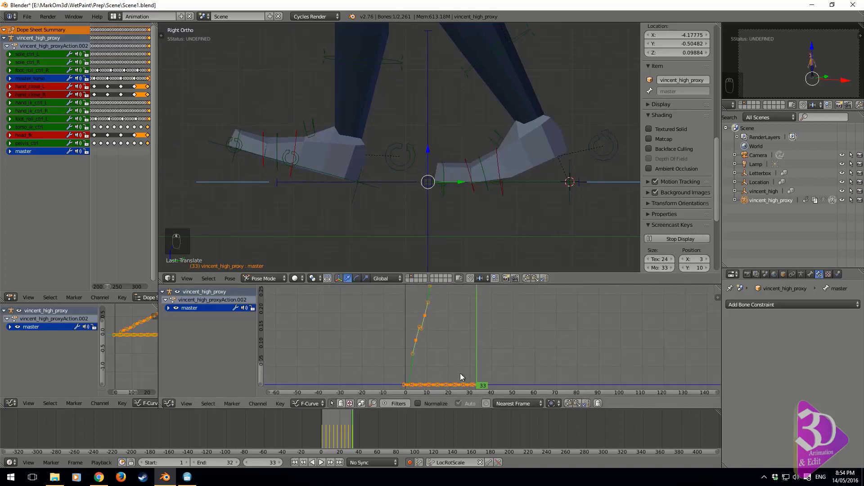
scroll(468, 342, down, 1)
scroll(439, 360, up, 2)
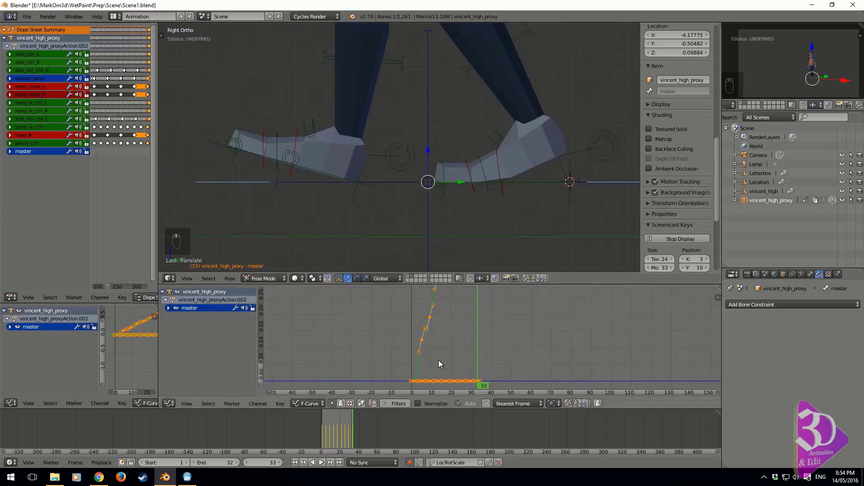
scroll(439, 360, down, 3)
middle_drag(441, 366, 438, 330)
scroll(439, 329, up, 5)
scroll(439, 333, up, 2)
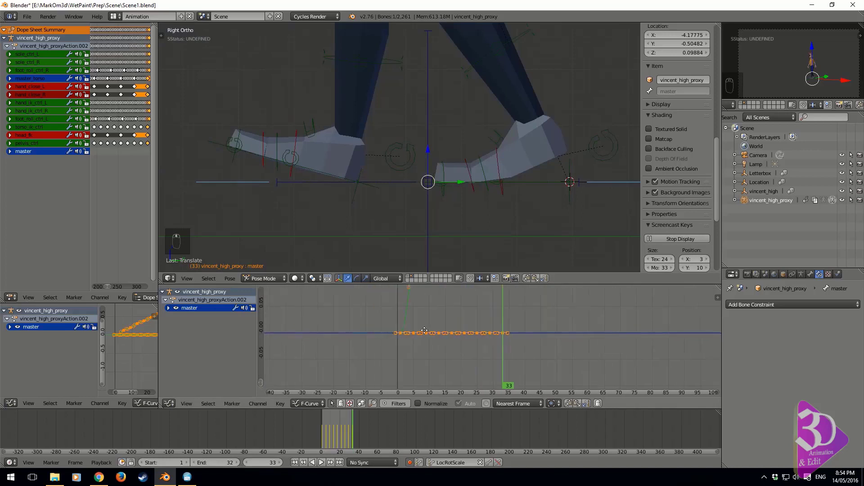
Step: Hide every animation curve of the master bone except Y Location in the Graph Editor
click(168, 308)
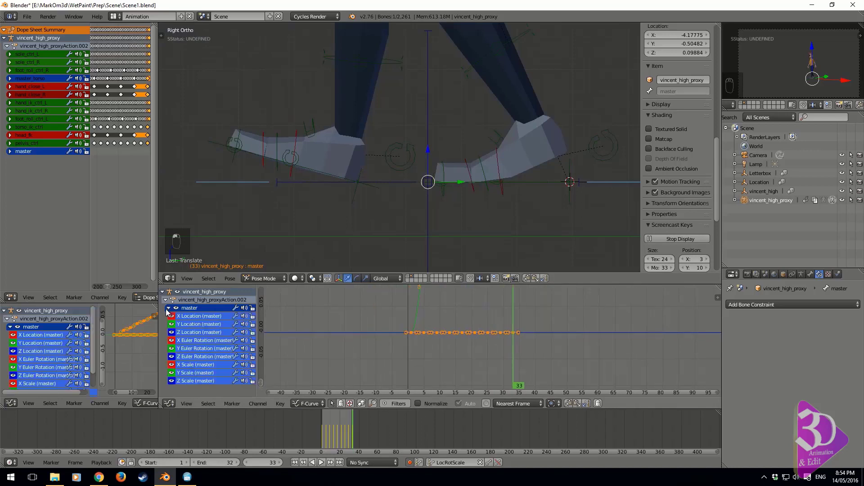
click(171, 332)
click(171, 342)
click(172, 349)
click(171, 356)
click(171, 365)
click(172, 374)
click(172, 382)
click(171, 316)
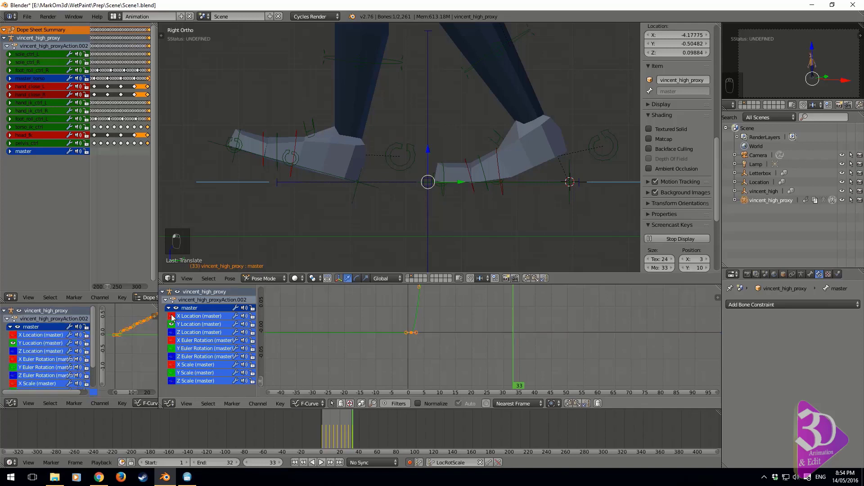
Step: Select the master bone's Y Location keyframe at frame 33 and display its exact frame, value and handle properties
scroll(423, 334, down, 3)
key(a)
key(a)
scroll(472, 325, down, 8)
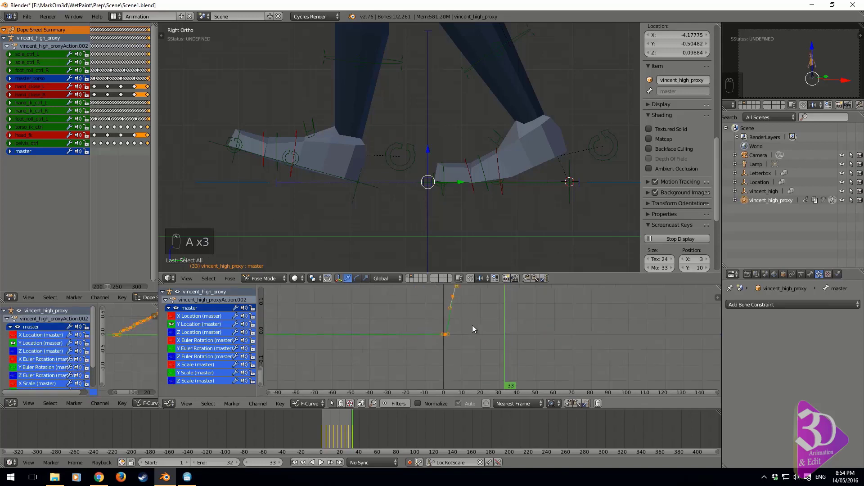
middle_drag(503, 298, 461, 387)
middle_drag(470, 302, 462, 361)
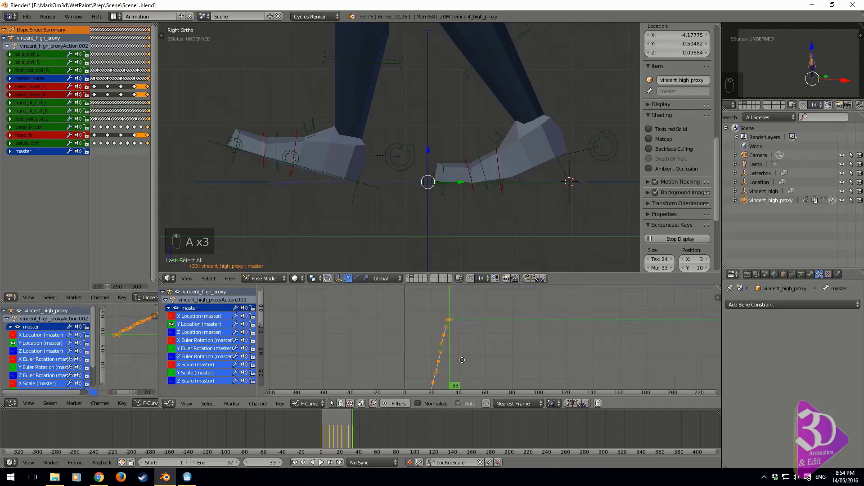
scroll(450, 331, up, 8)
middle_drag(430, 303, 481, 337)
scroll(424, 366, up, 5)
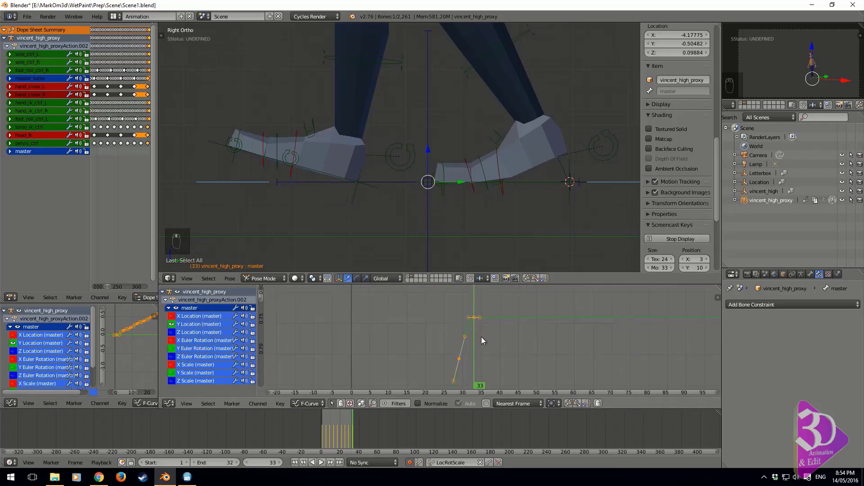
scroll(481, 336, up, 5)
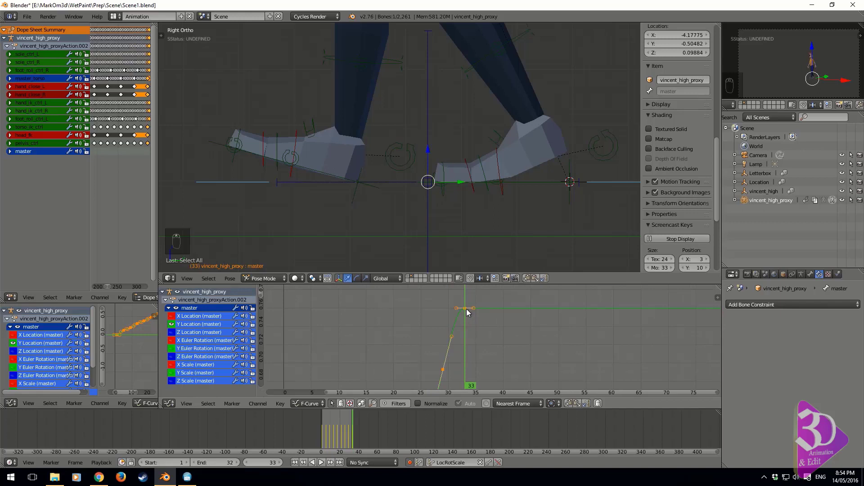
scroll(467, 312, up, 1)
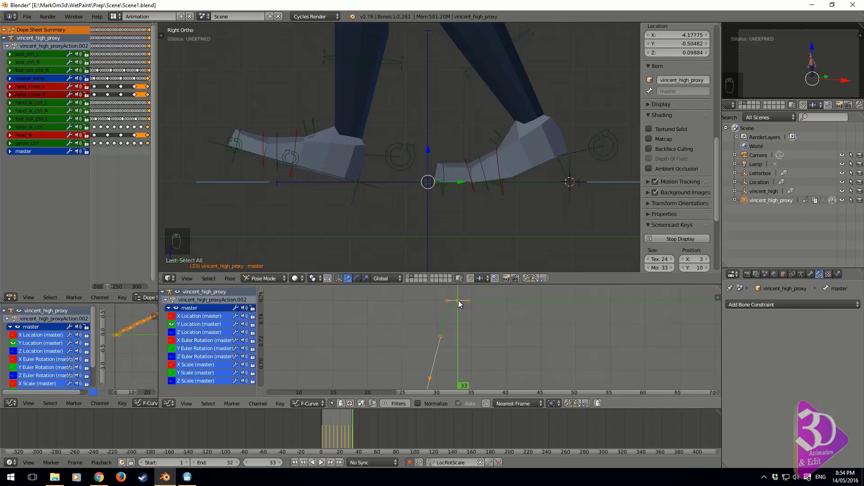
right_click(458, 301)
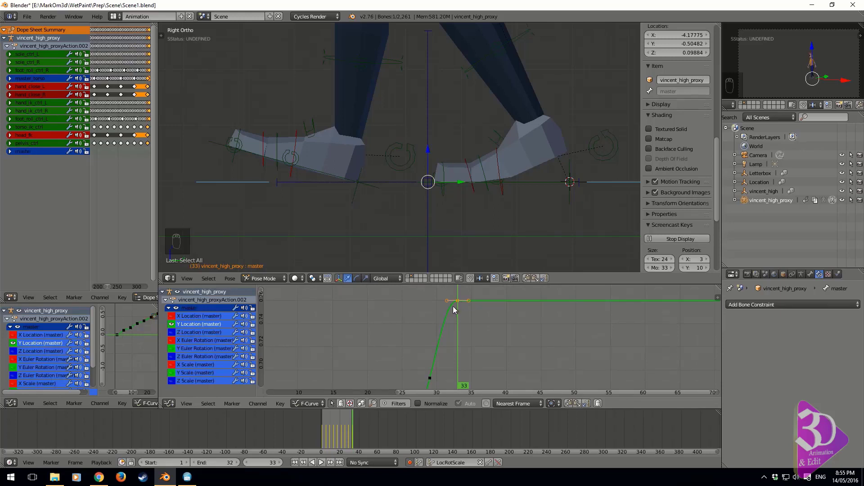
middle_drag(490, 317, 491, 338)
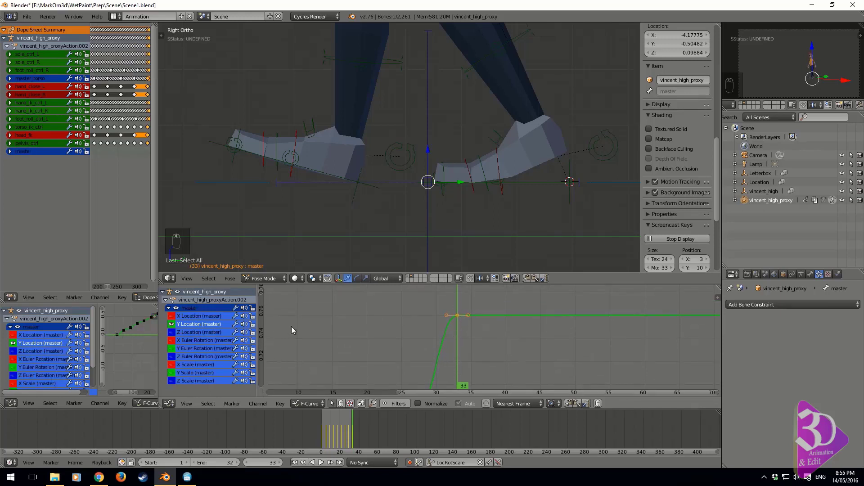
key(shift+a)
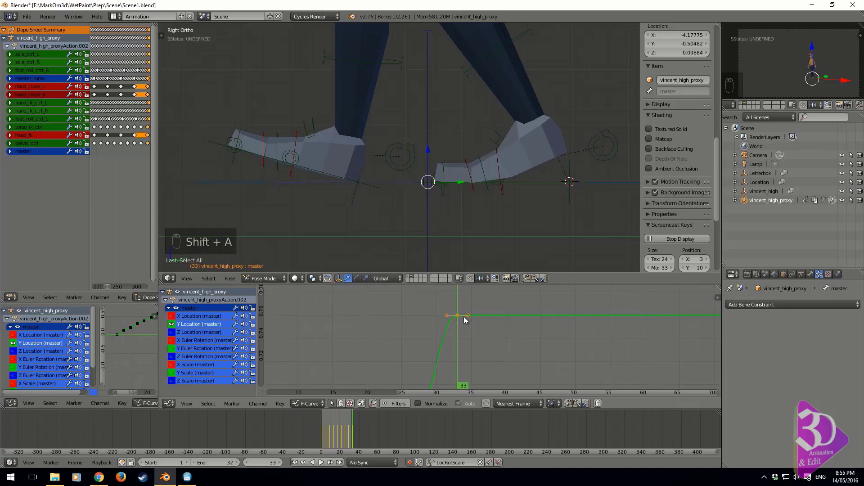
click(715, 298)
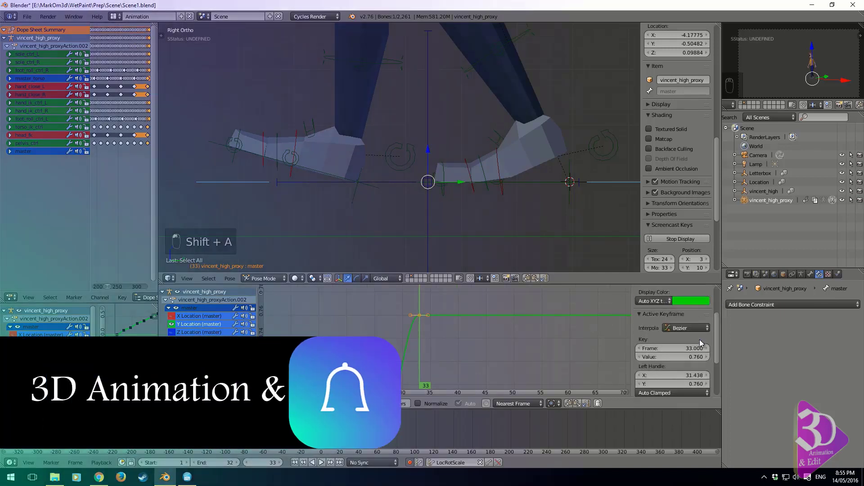
scroll(703, 336, down, 2)
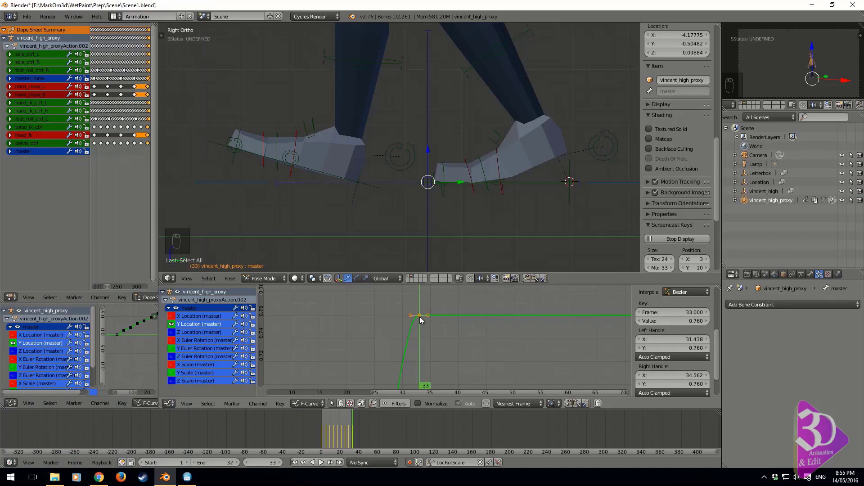
Step: Duplicate all of the master bone's Y Location keyframes 32 frames ahead and raise the copies by 0.76 along Y
key(a)
key(a)
key(shift+d)
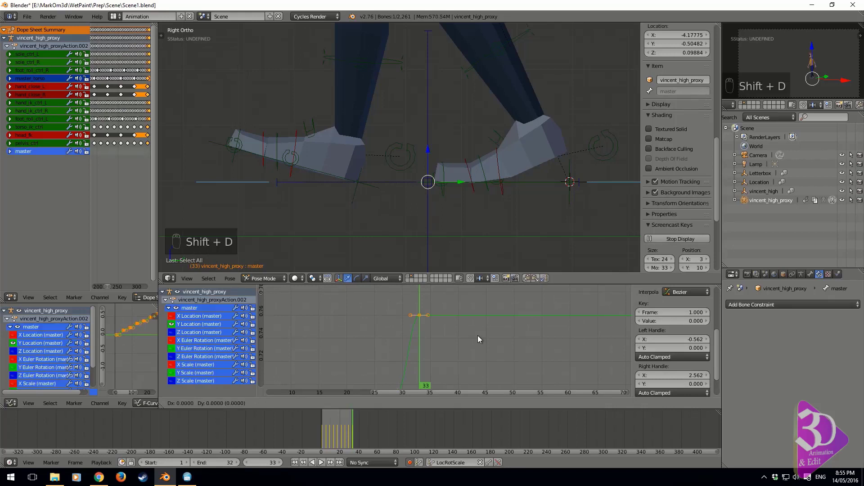
text(32)
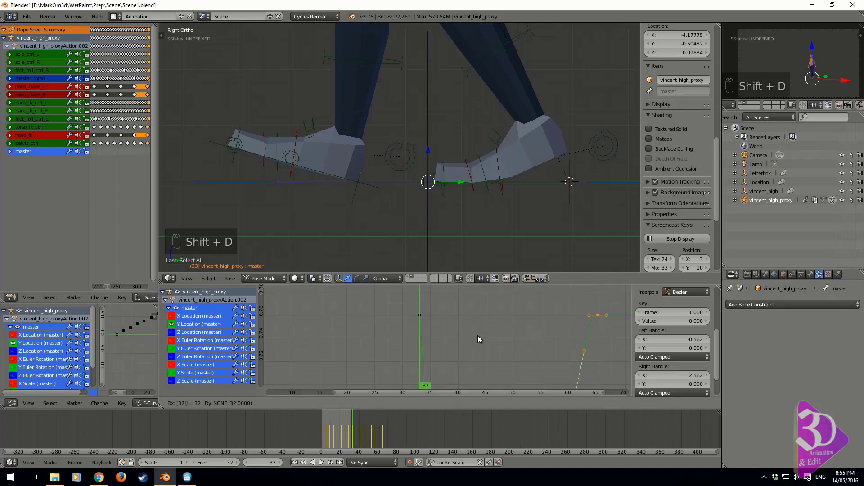
key(Return)
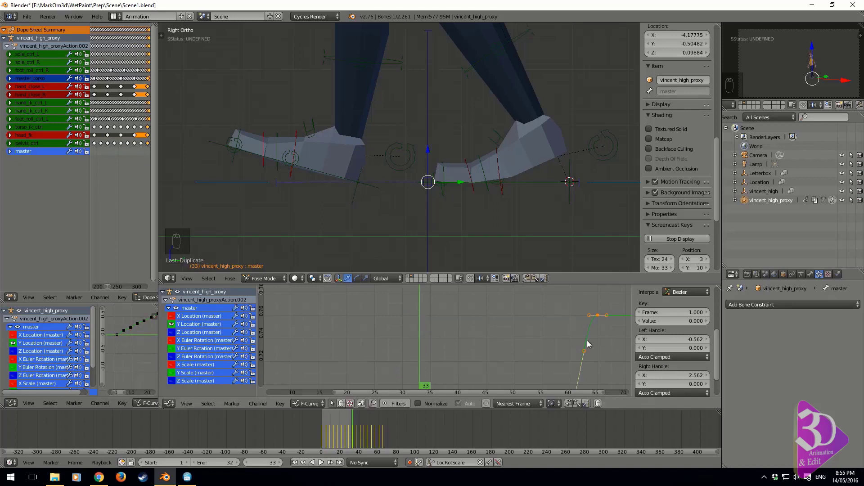
key(g)
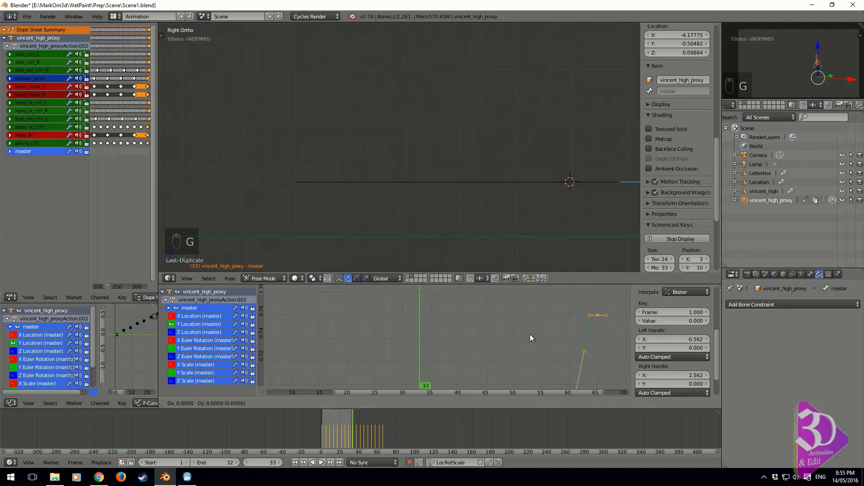
key(y)
text(.76)
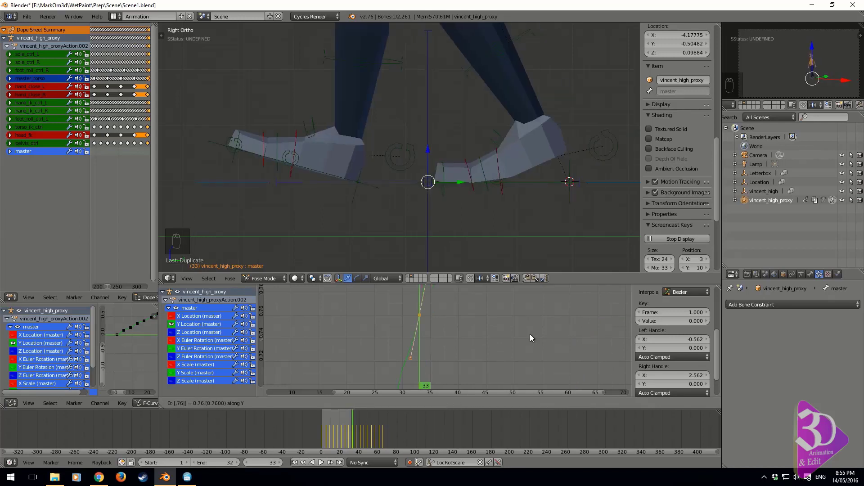
key(Return)
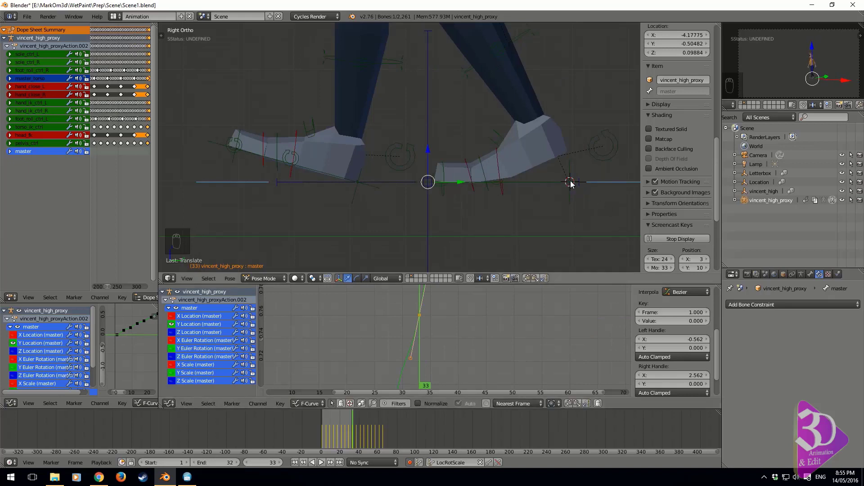
Step: Add a third walk cycle by duplicating the selected keyframes 32 frames ahead and raising them 0.76 along Y
ctrl+middle_drag(477, 311, 425, 330)
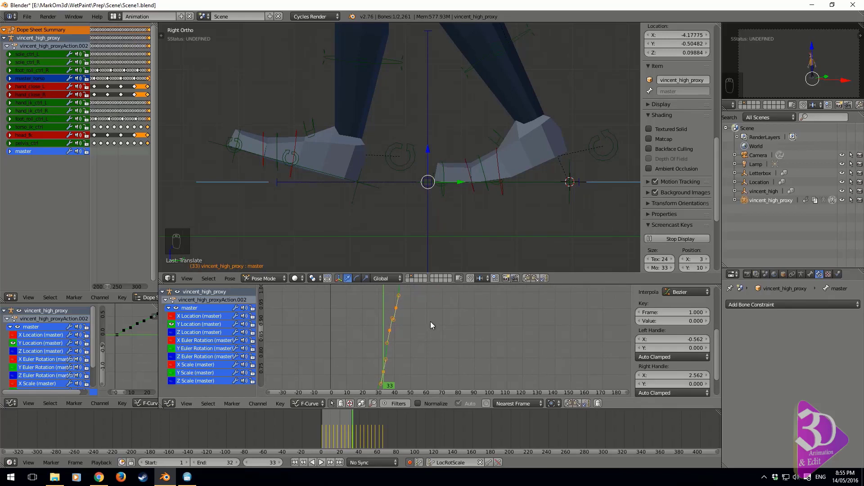
key(shift+d)
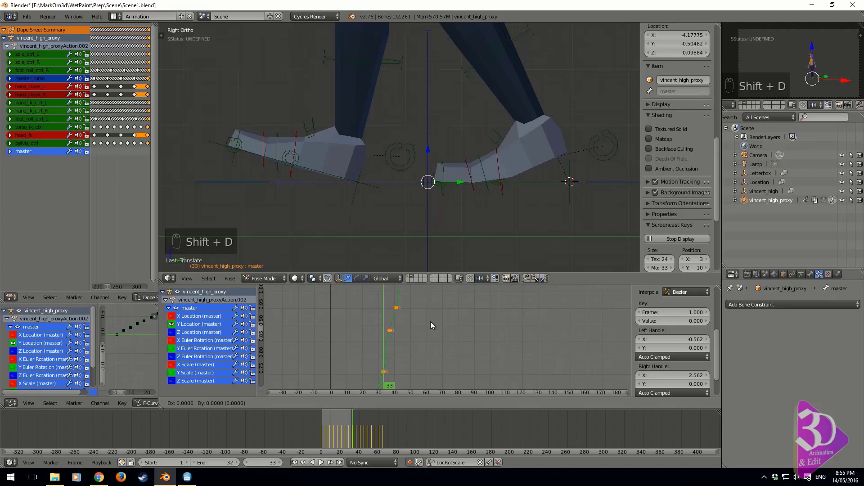
text(32)
key(Return)
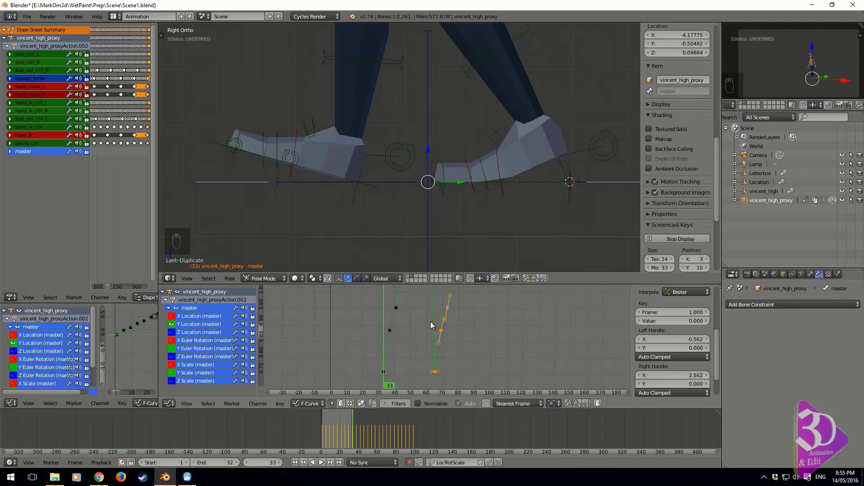
key(g)
text(y)
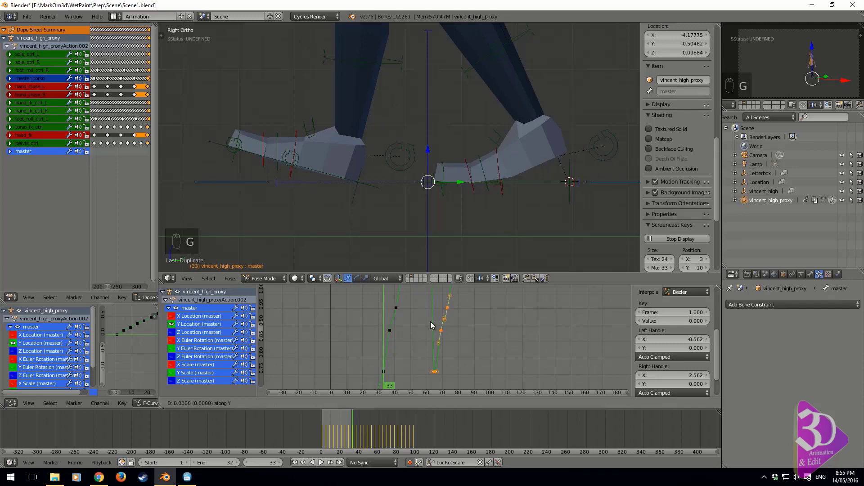
text(.76)
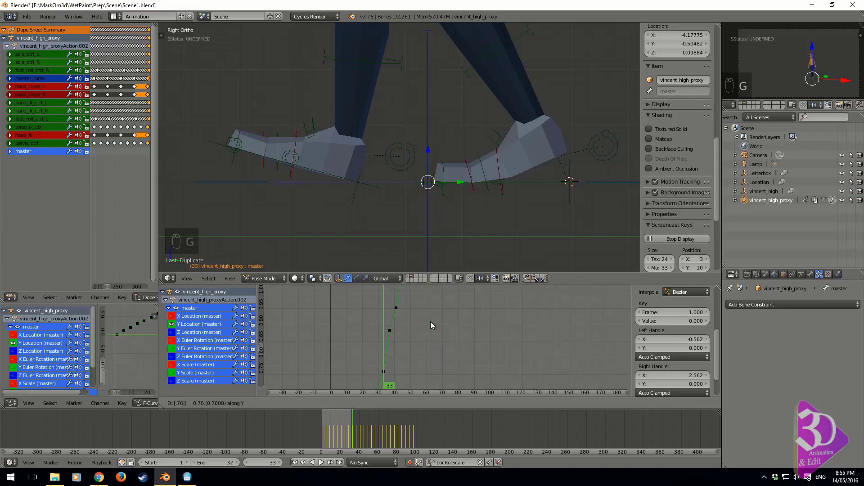
key(Return)
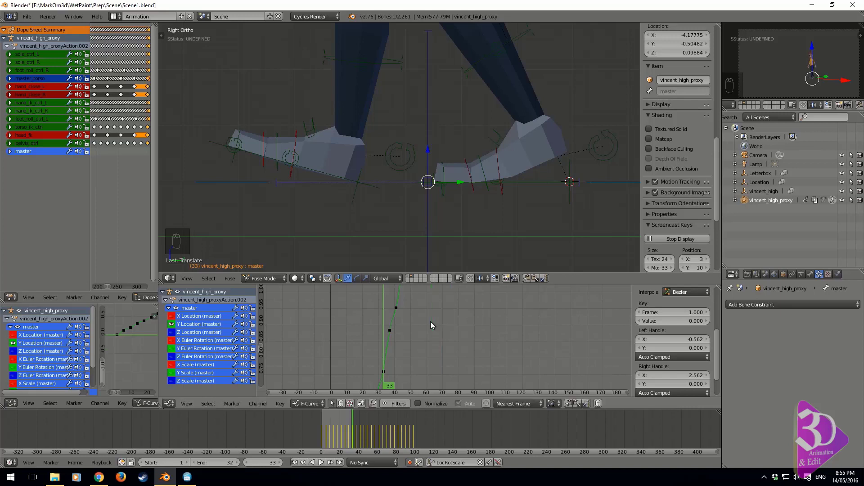
Step: Add a fourth walk cycle by duplicating the topmost set of keyframes 32 frames ahead and raising it 0.76 along Y
scroll(431, 323, down, 7)
scroll(443, 322, down, 7)
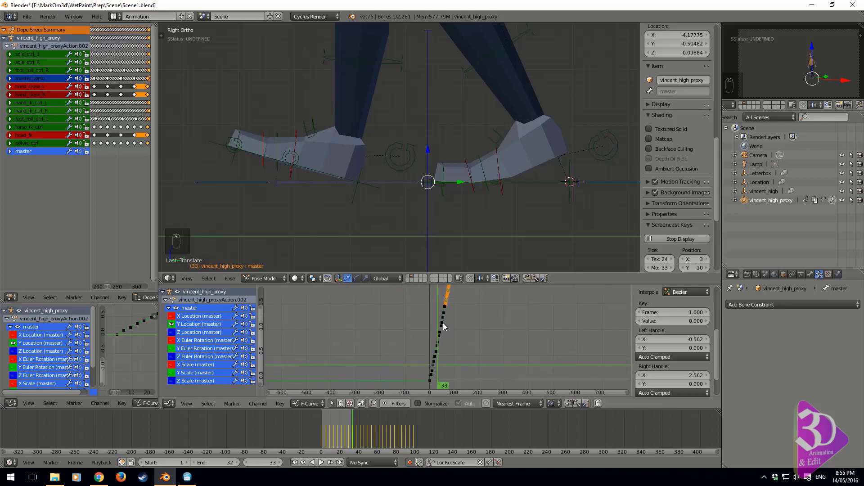
scroll(433, 343, up, 10)
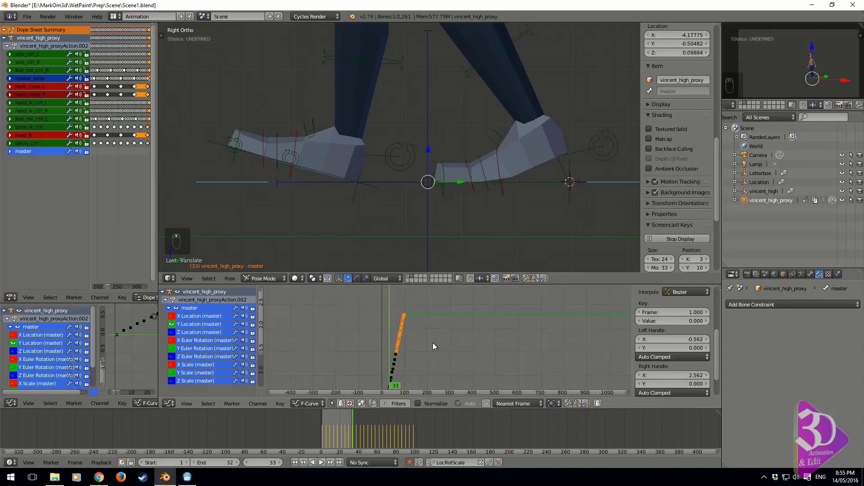
mouse_move(421, 332)
middle_down()
mouse_move(439, 344)
mouse_move(433, 325)
middle_up()
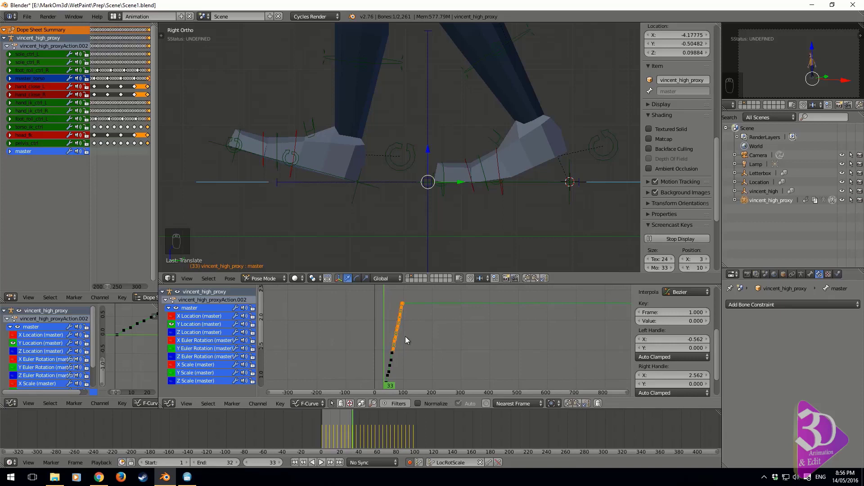
key(shift+d)
key(3)
key(2)
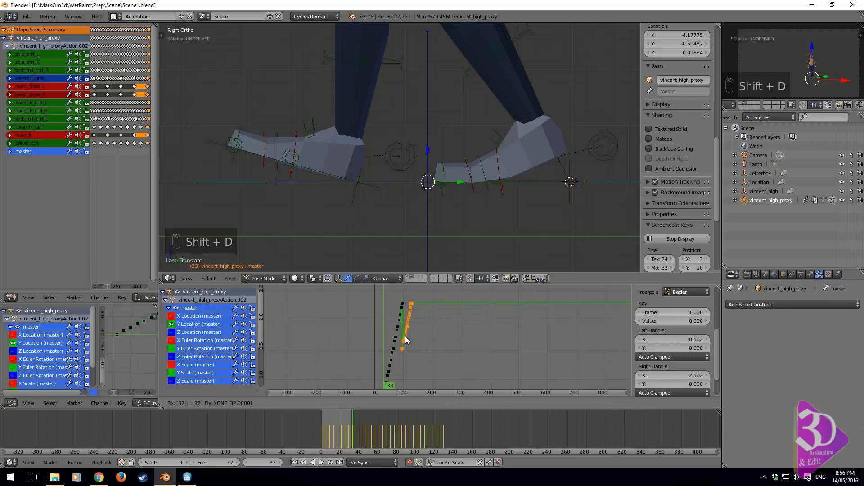
key(Return)
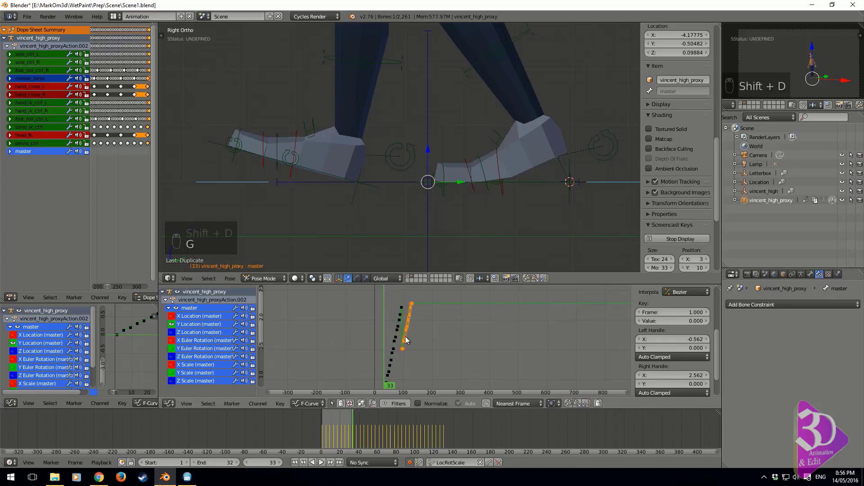
text(g)
text(.76)
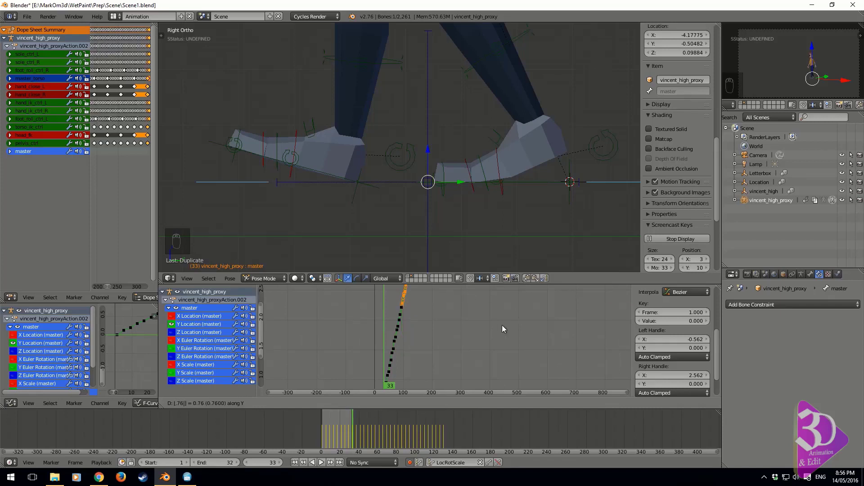
key(Return)
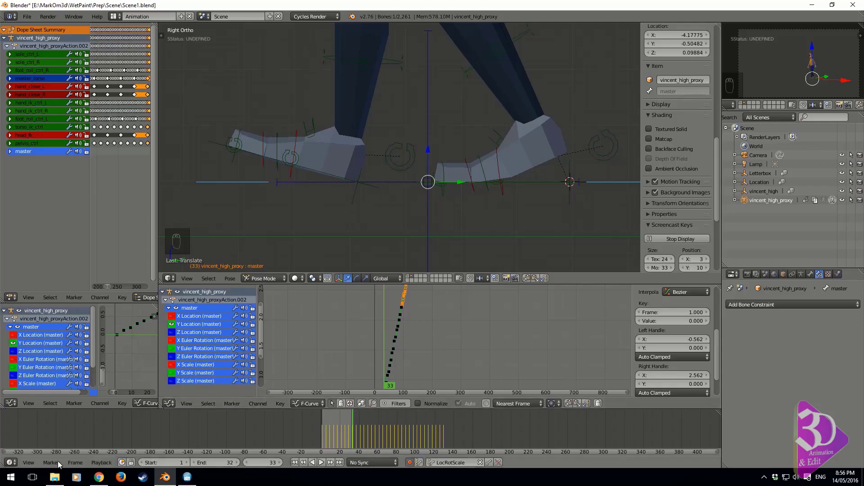
Step: Find and open the Windows Calculator app
click(11, 478)
text(calc)
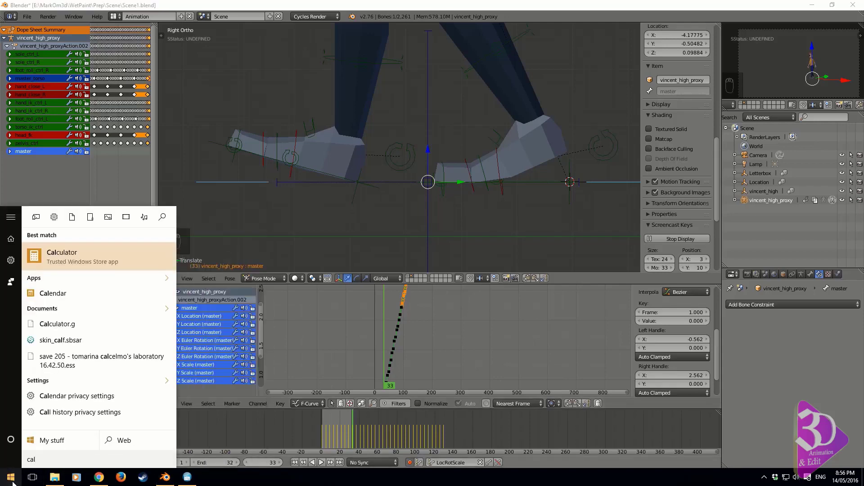
key(Return)
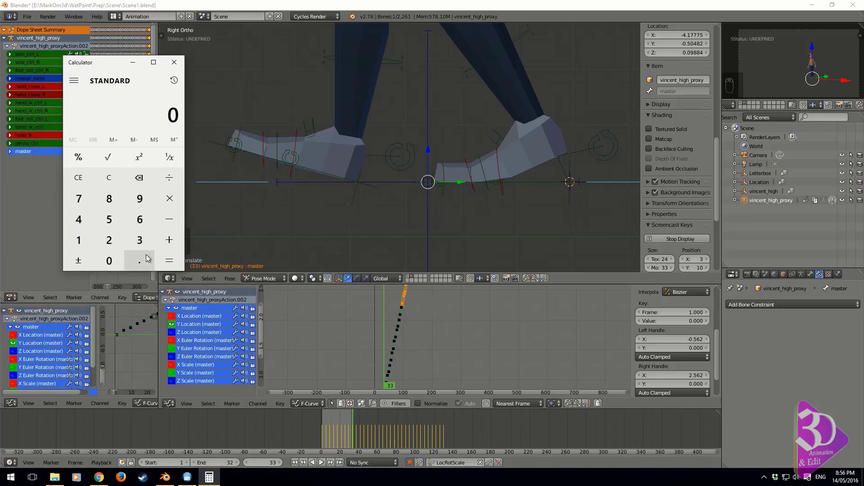
click(140, 240)
click(109, 240)
click(169, 198)
click(78, 219)
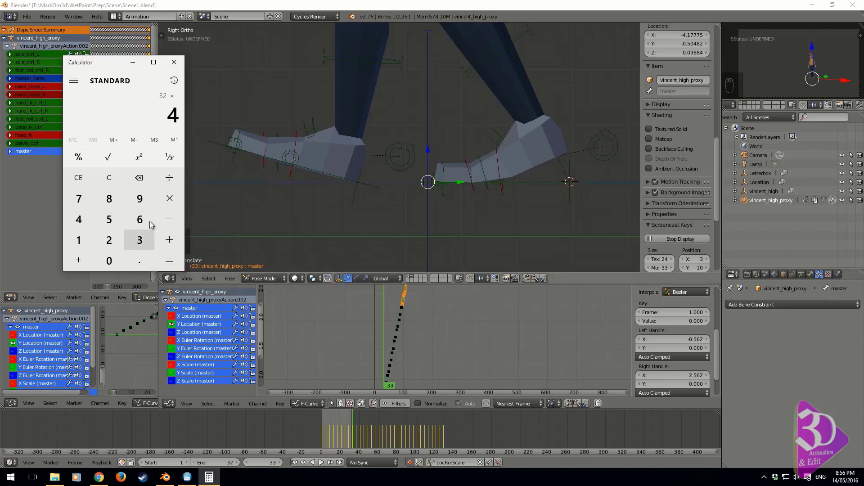
click(116, 182)
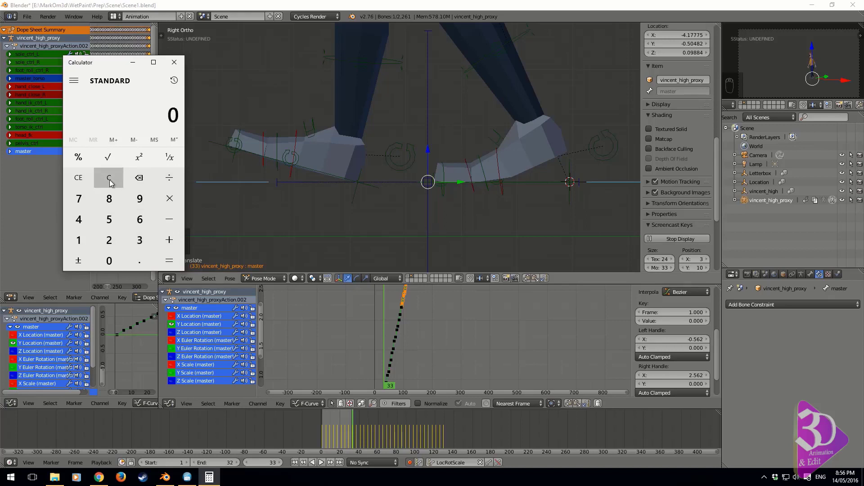
Step: Calculate 34 × 4 in the Calculator
click(139, 240)
click(80, 220)
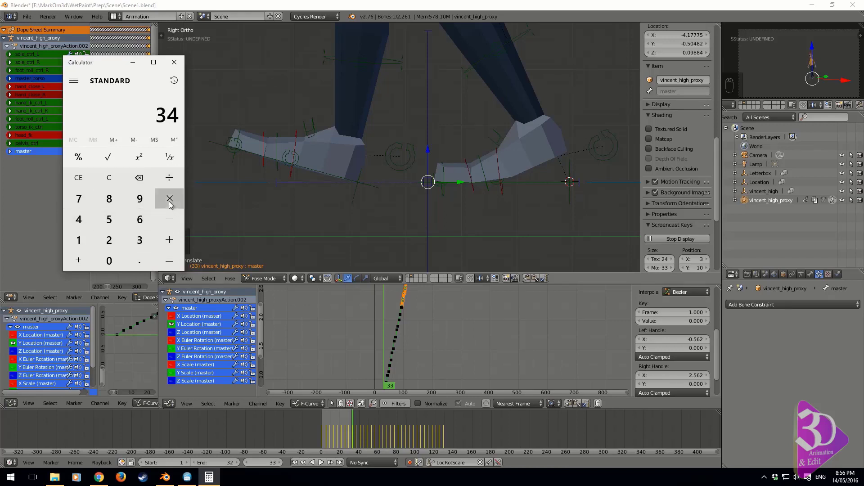
click(169, 198)
click(87, 220)
click(178, 265)
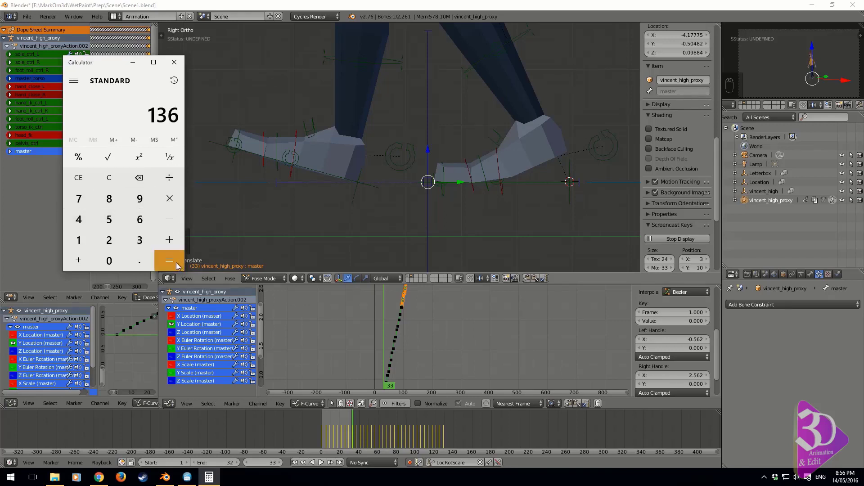
Step: Open a second Calculator window and place it beside the first one
click(10, 478)
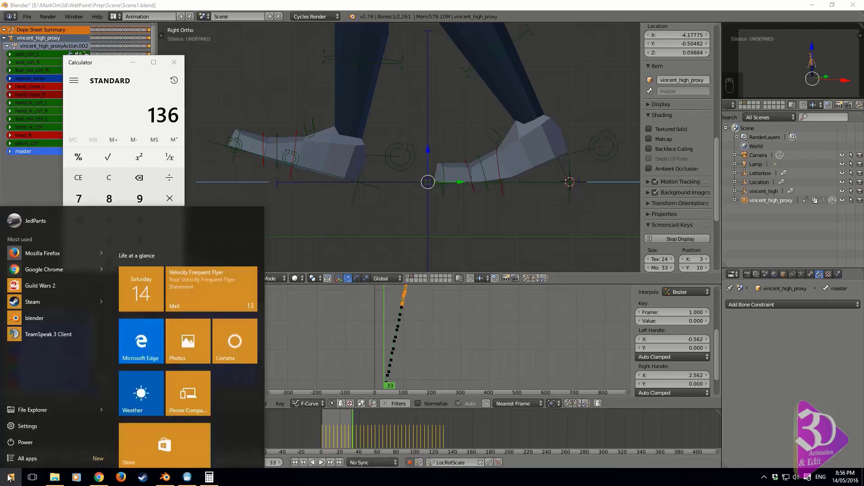
text(cal)
key(Return)
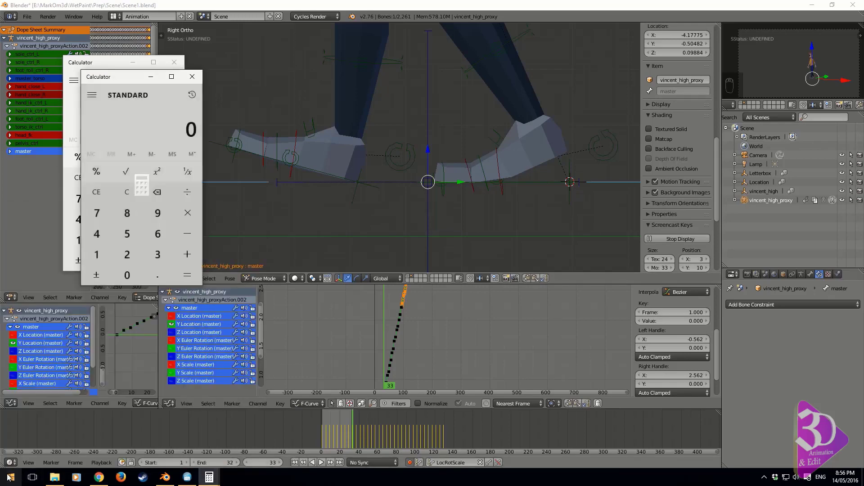
drag(125, 74, 232, 59)
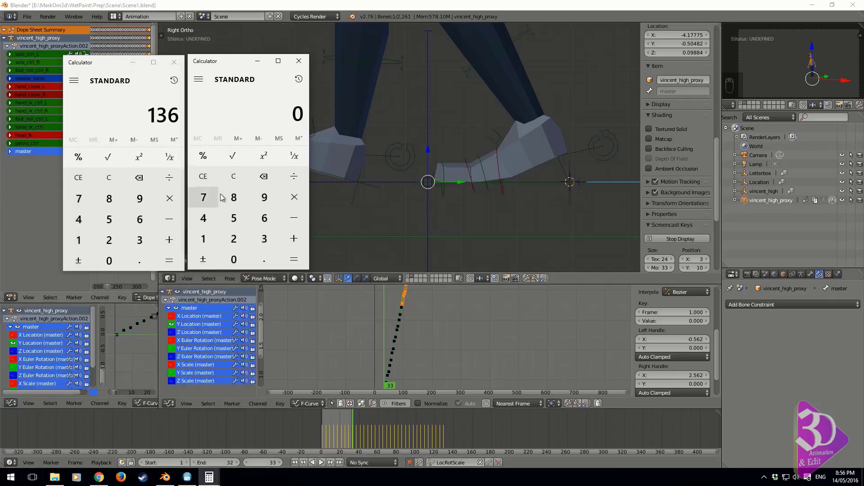
Step: Calculate 4 × 0.76 in the second Calculator window
click(212, 219)
click(295, 196)
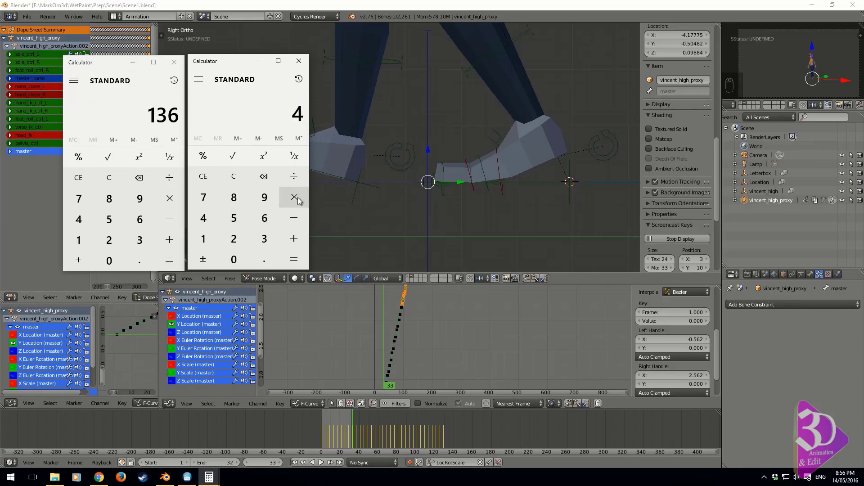
click(264, 259)
click(203, 197)
click(265, 218)
click(303, 254)
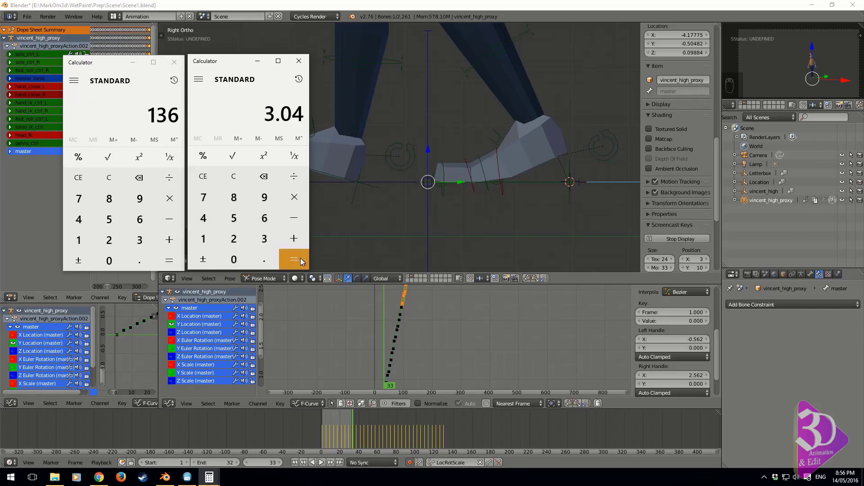
Step: Bring both Calculator windows back up to check their results, and return to Blender with the graph's keyframes deselected
click(403, 331)
key(a)
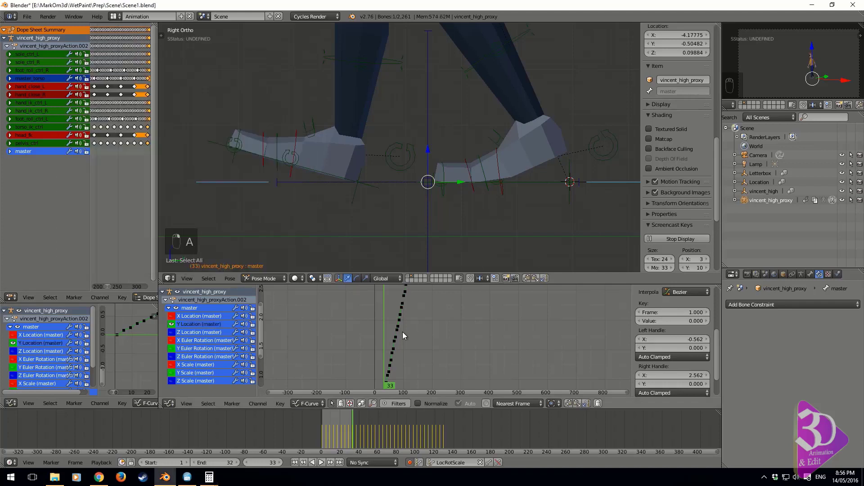
mouse_move(209, 476)
click(204, 447)
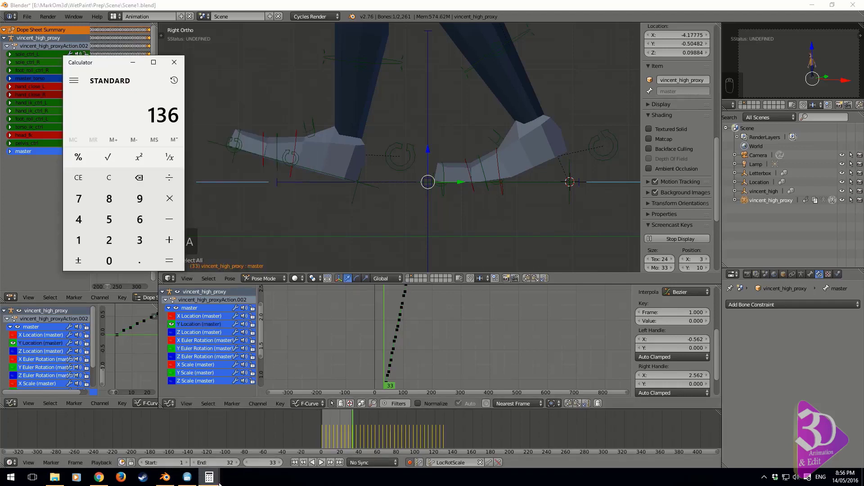
click(227, 437)
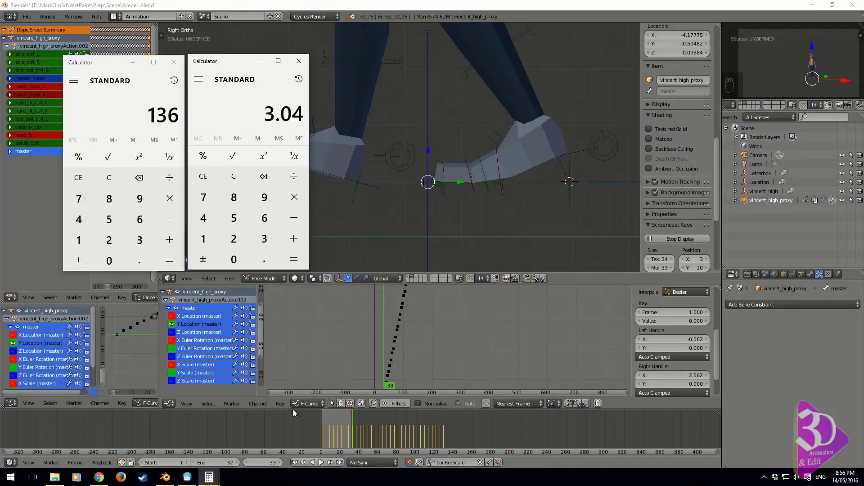
click(474, 3)
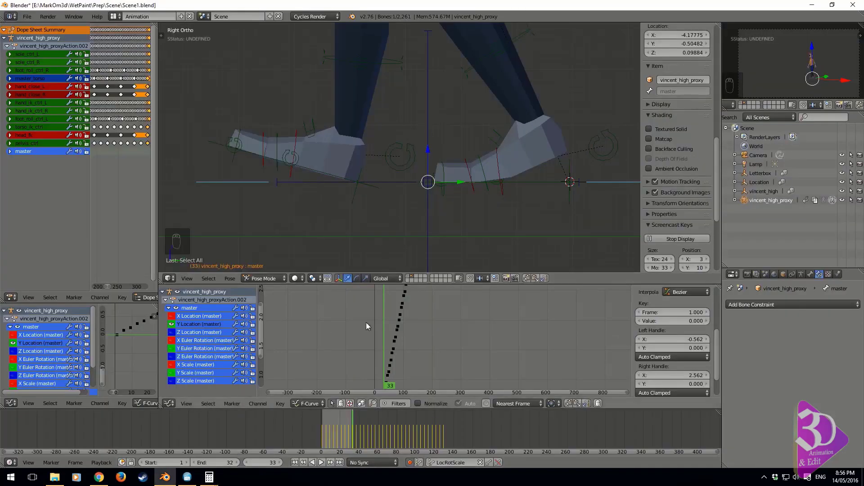
Step: Duplicate all of the master bone's Y Location keyframes 134 frames ahead and raise the copies by 3.04 along Y
key(a)
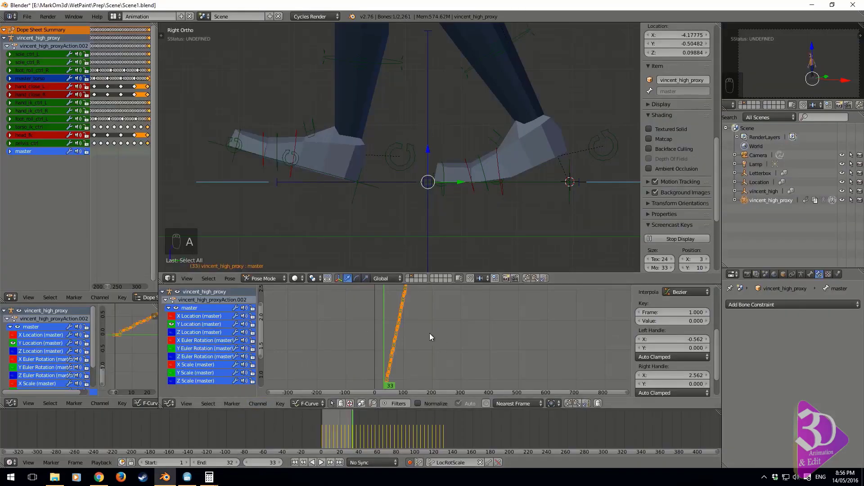
key(a)
key(a)
key(a)
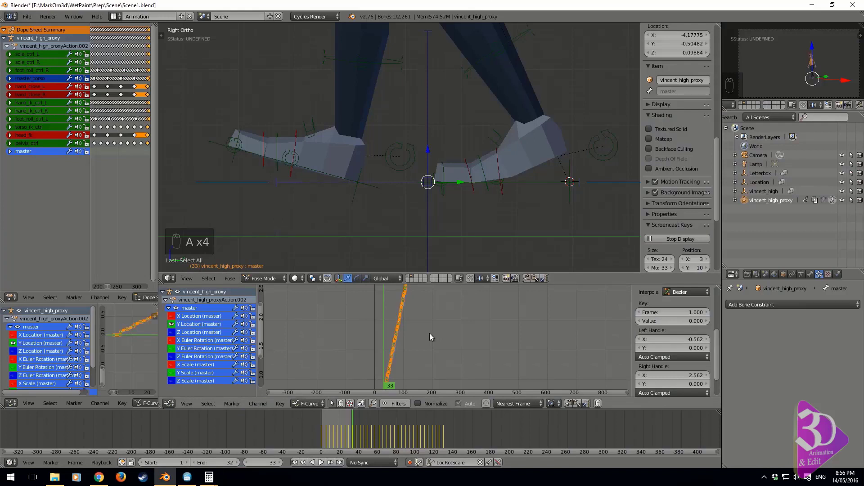
key(shift+d)
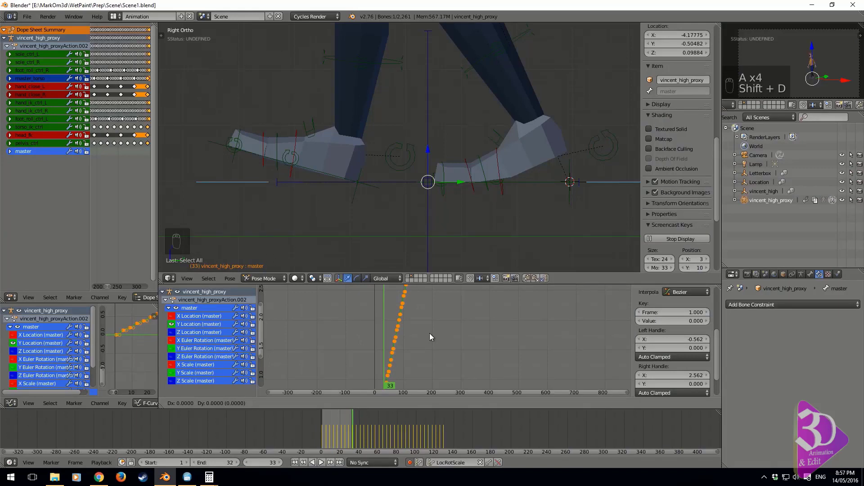
text(134)
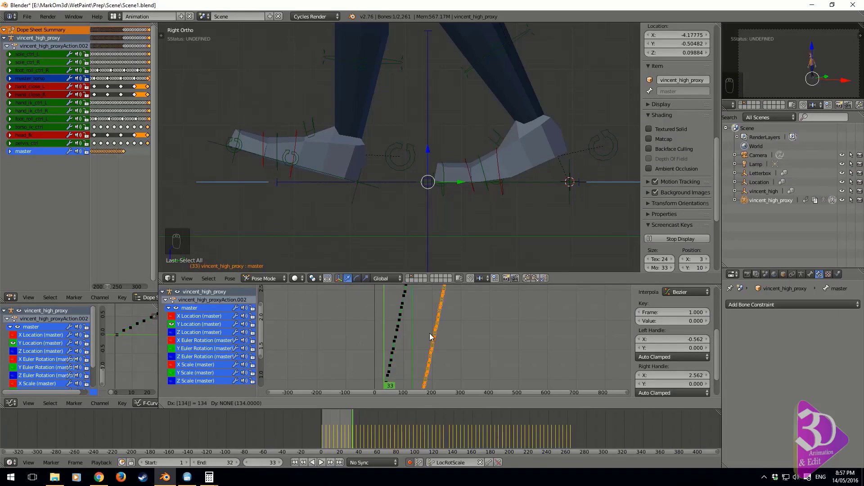
key(Return)
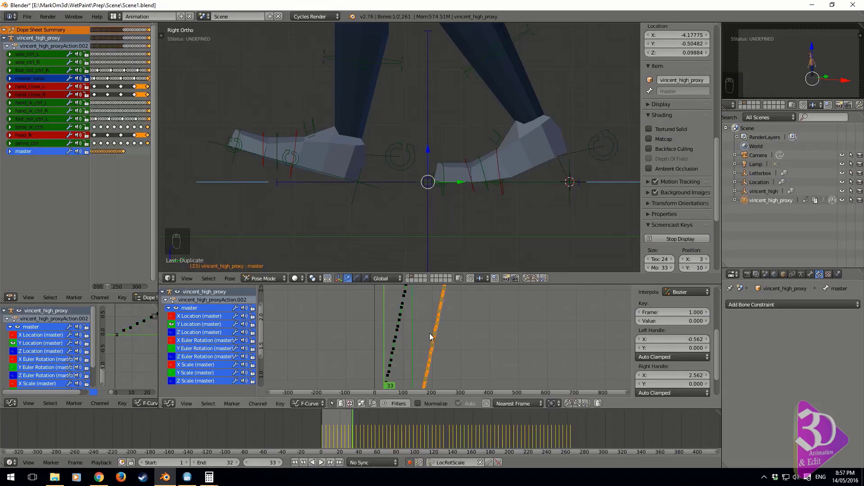
text(gy3.04)
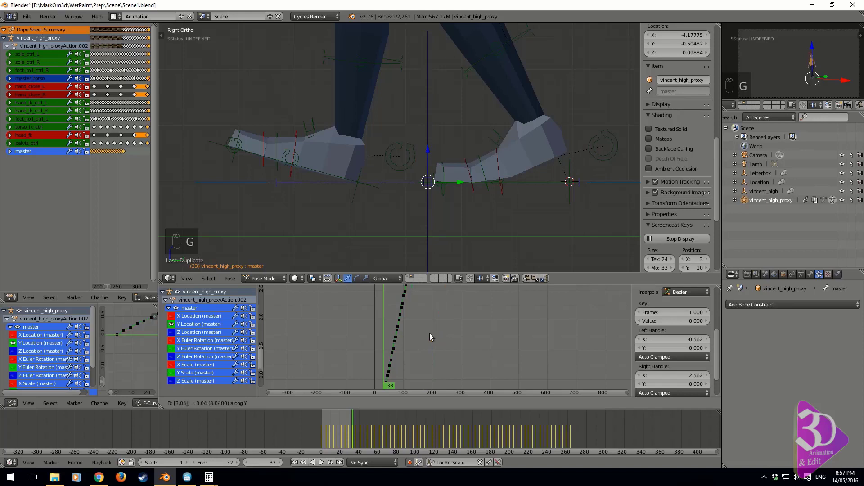
key(Return)
Step: Recheck the offset in the Calculator, duplicate the selected keyframes another 134 frames ahead and raise the copies along Y to continue the curve
mouse_move(209, 477)
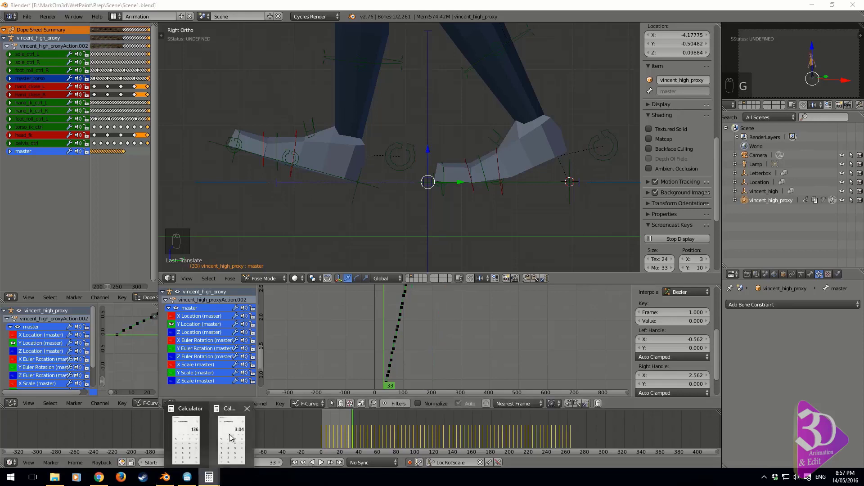
click(230, 434)
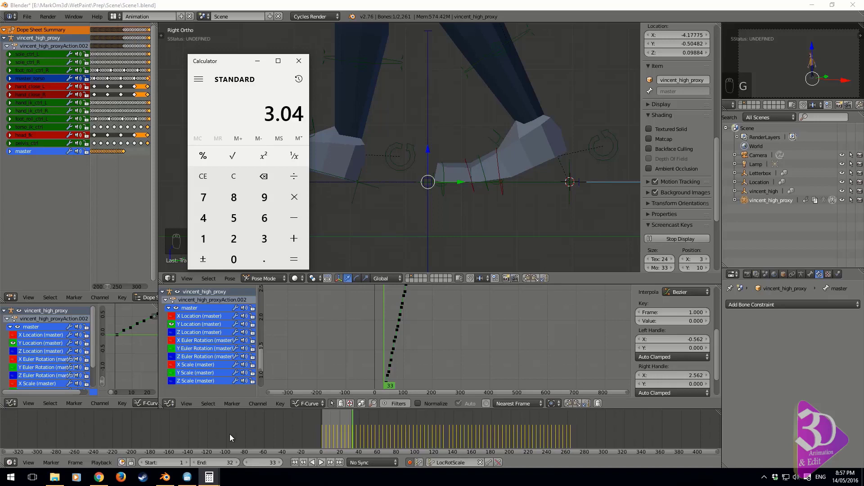
click(412, 4)
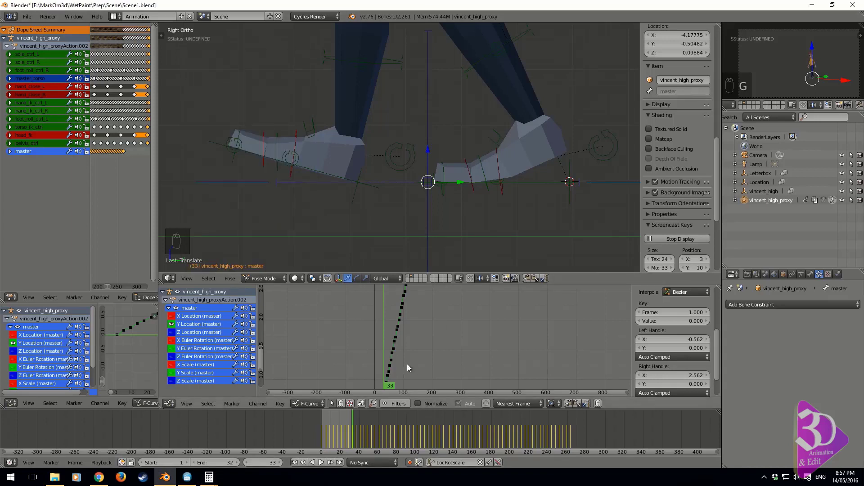
scroll(421, 344, down, 4)
scroll(450, 333, down, 2)
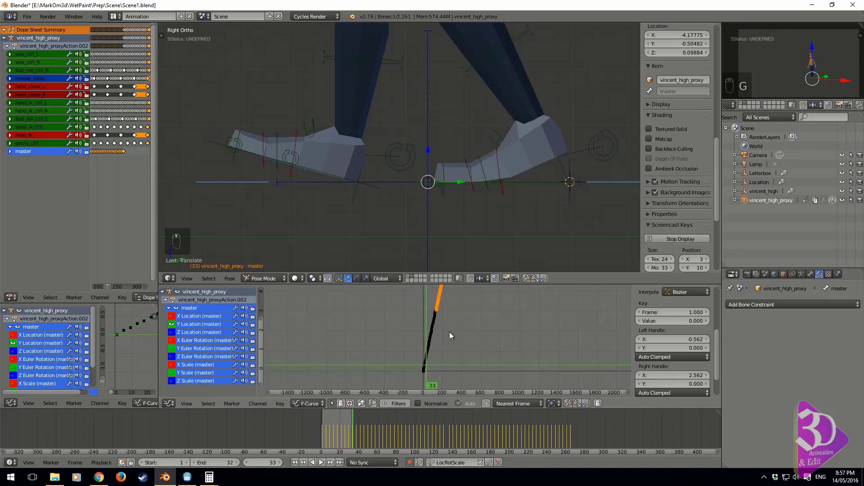
middle_drag(450, 363, 431, 377)
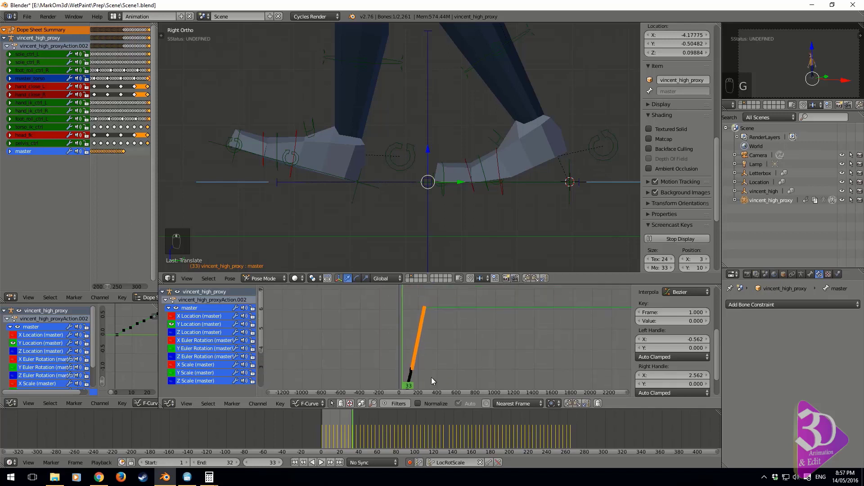
key(shift+d)
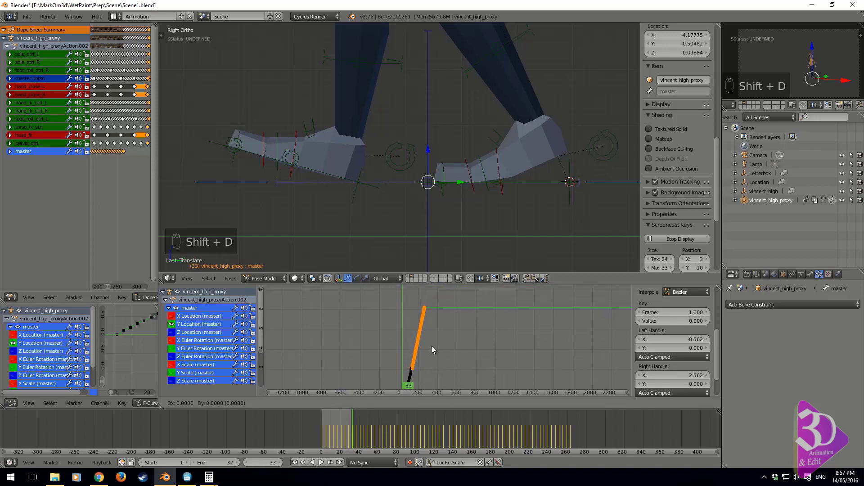
text(134)
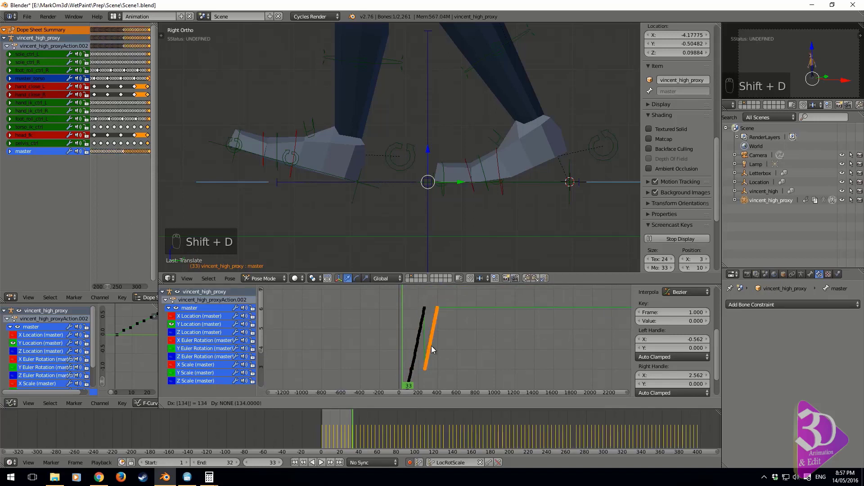
key(Return)
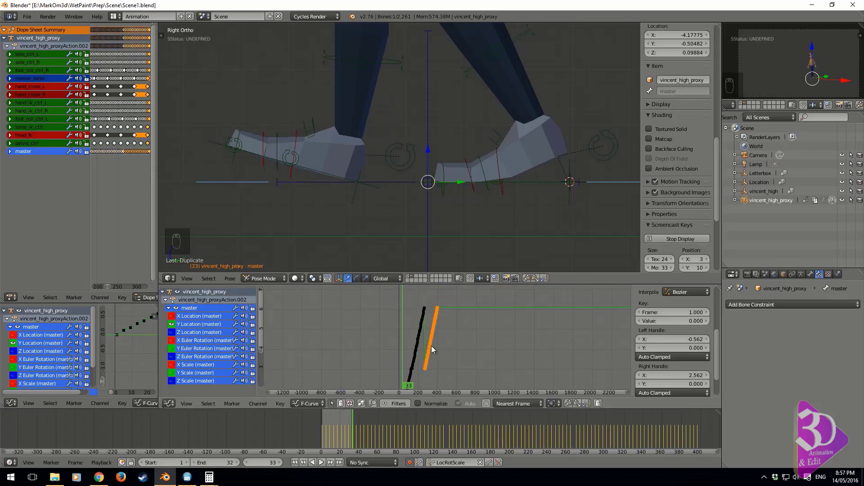
text(gy3.1)
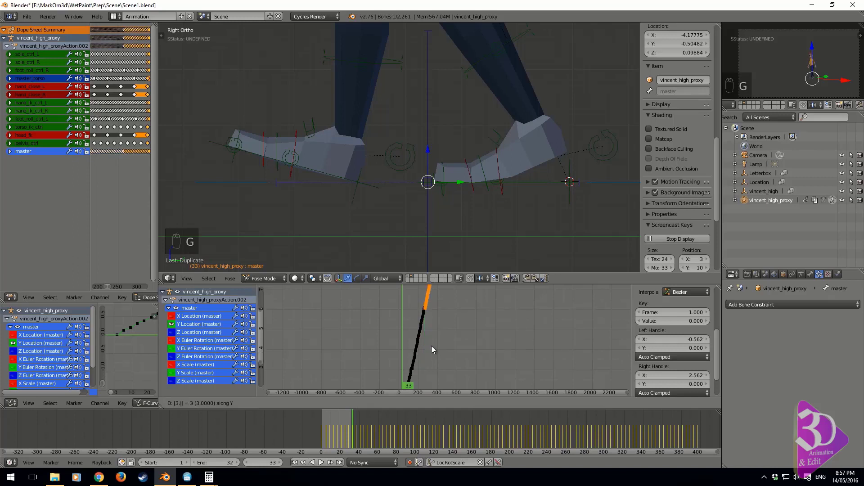
key(Return)
Step: Switch the 3D view to the camera and play the walk animation to review it
scroll(440, 347, down, 5)
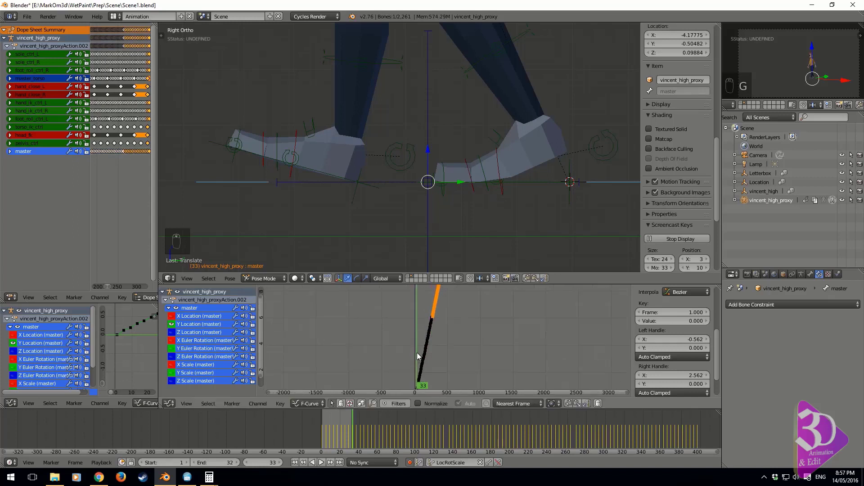
scroll(424, 230, down, 5)
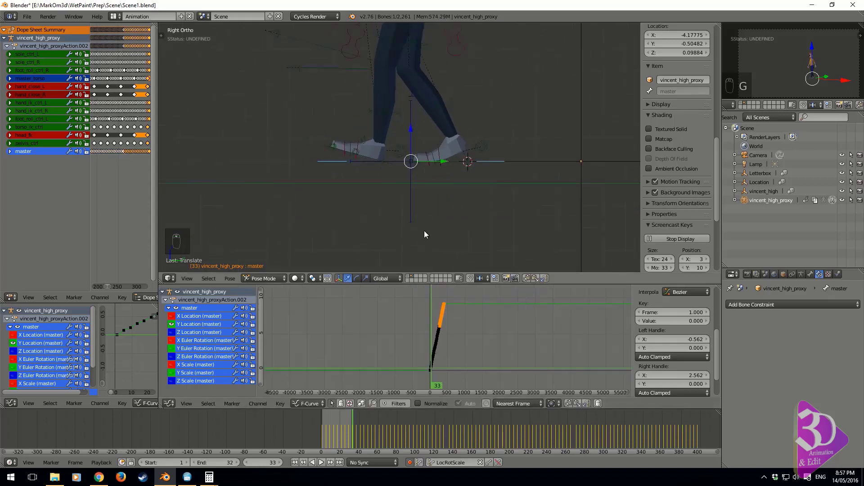
key(KP_0)
shift+middle_drag(410, 223, 444, 204)
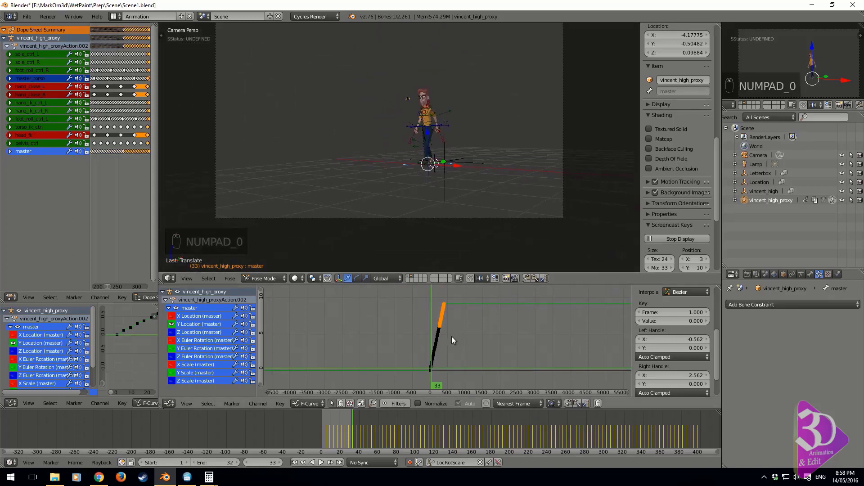
key(alt+a)
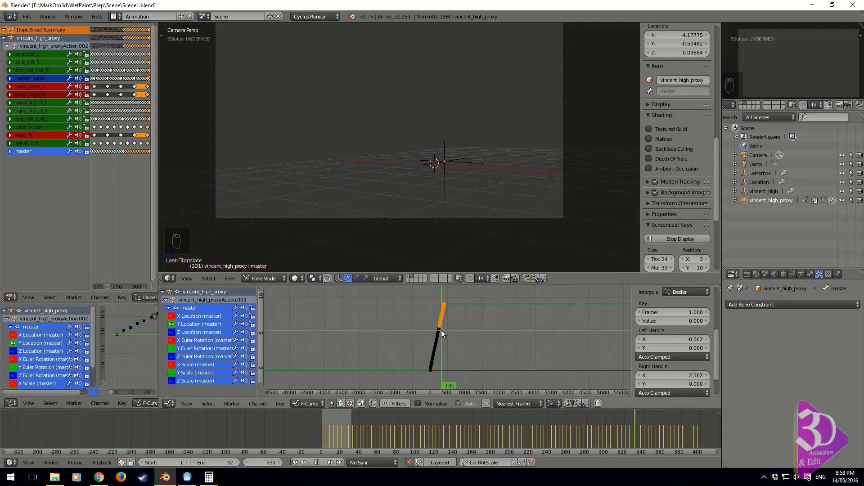
Step: Select all of the master bone's Y Location keyframes and stop the animation playback
scroll(444, 336, down, 4)
scroll(440, 336, up, 3)
key(a)
key(a)
key(a)
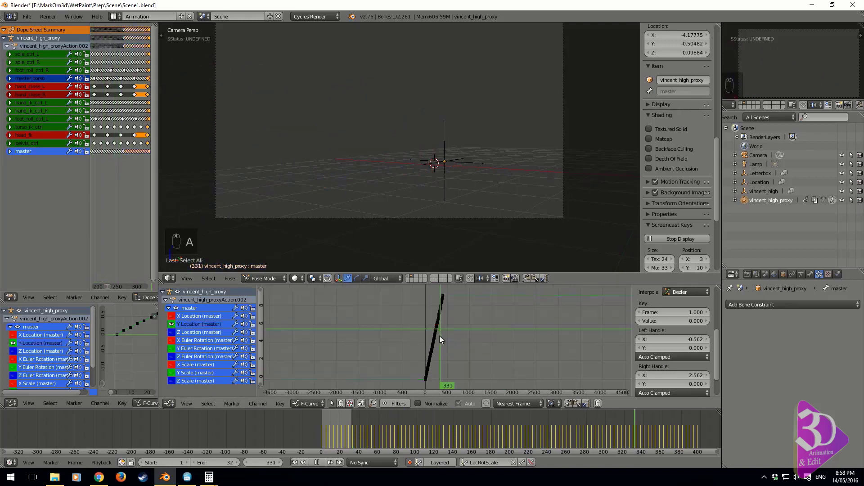
scroll(442, 333, up, 1)
scroll(441, 333, down, 1)
key(alt+a)
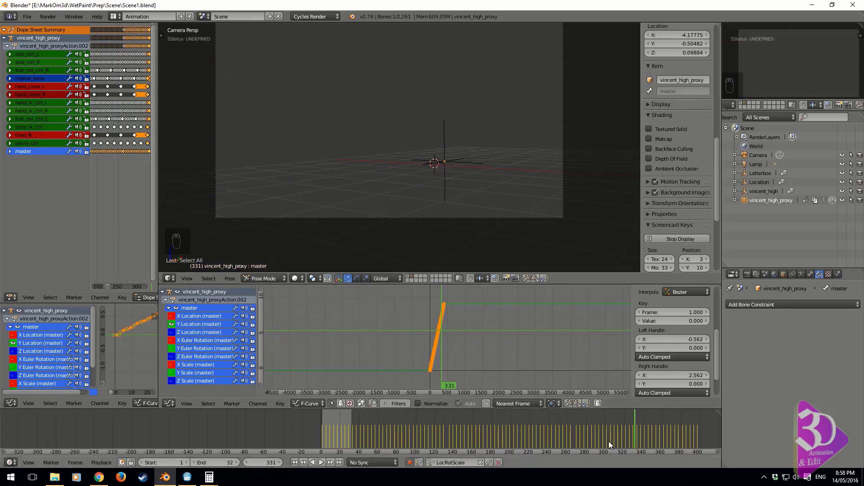
Step: Set the scene's end frame to 320 and play the walk animation in reverse to review it
key(shift+alt+a)
key(alt+a)
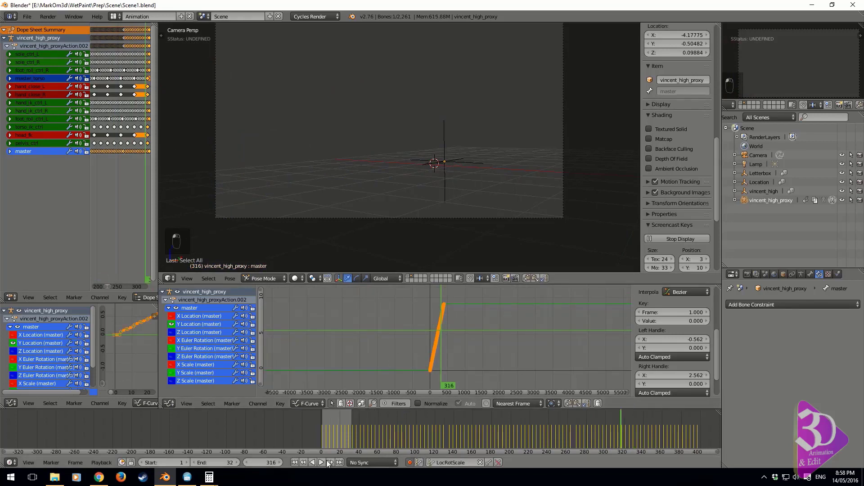
click(227, 463)
text(320)
key(Return)
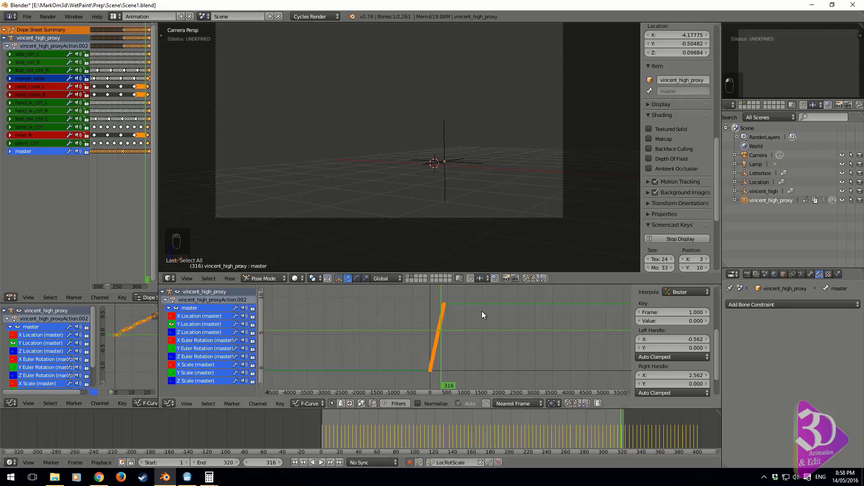
key(shift+alt+a)
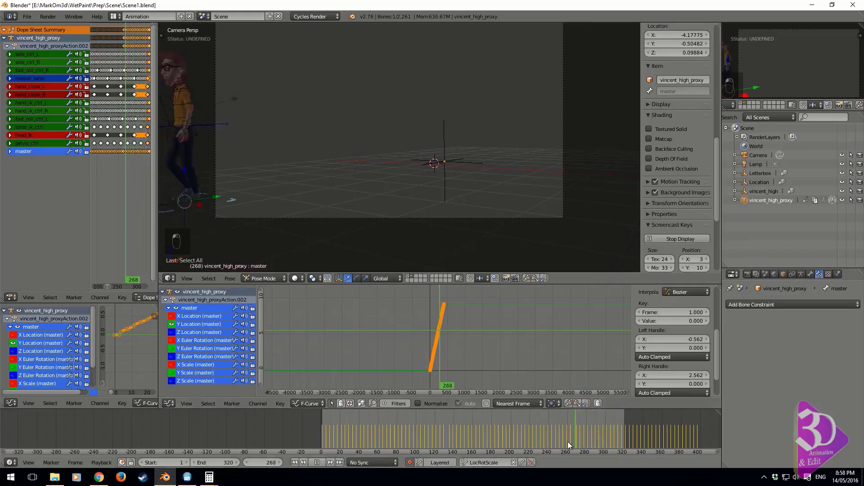
Step: Scrub to frame 319, select vincent_high together with vincent_high_proxy and show the character from the right beside the reference footage
drag(533, 439, 621, 442)
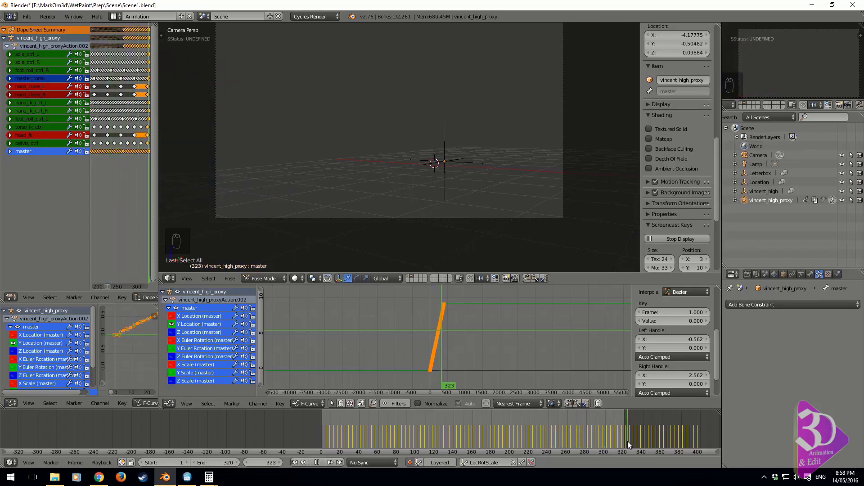
click(769, 193)
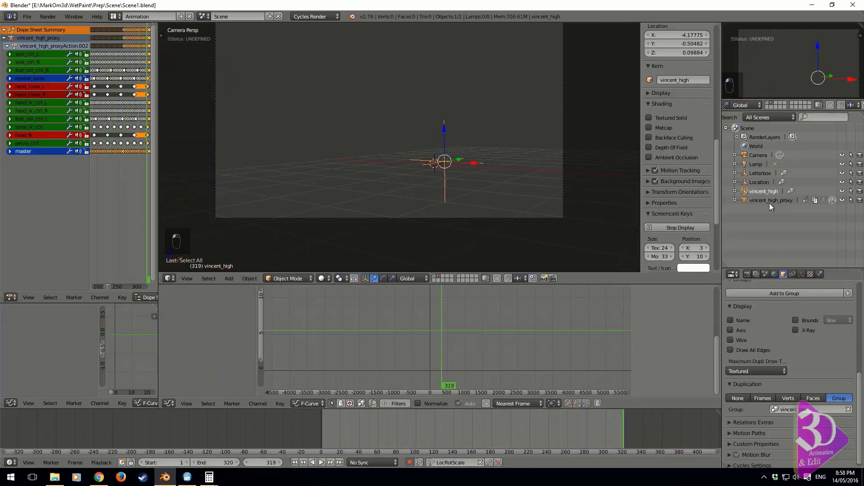
shift+click(769, 203)
scroll(472, 239, down, 3)
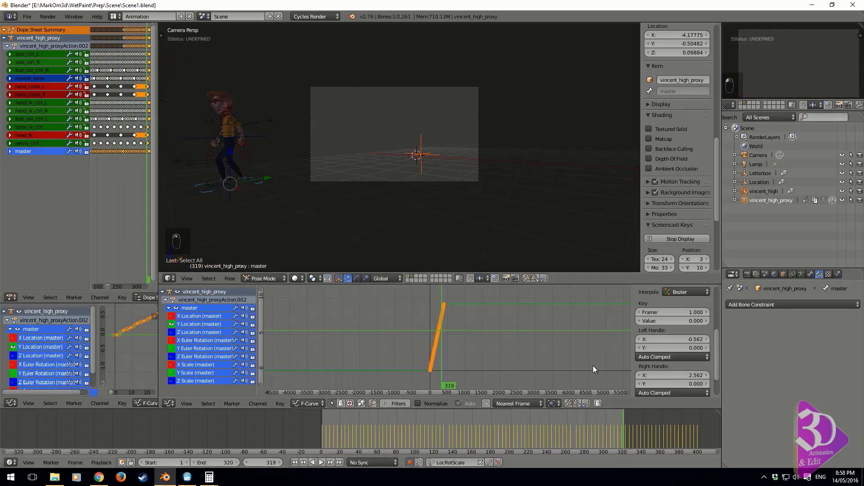
key(KP_3)
scroll(521, 224, down, 8)
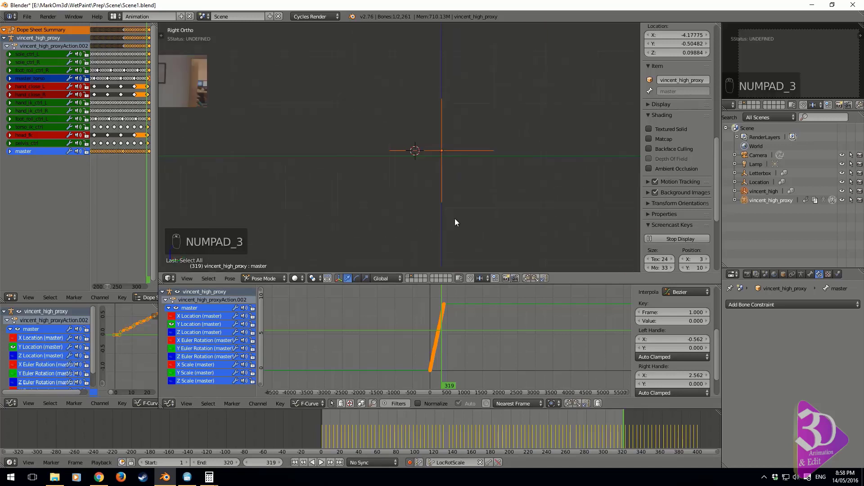
shift+middle_drag(324, 153, 442, 196)
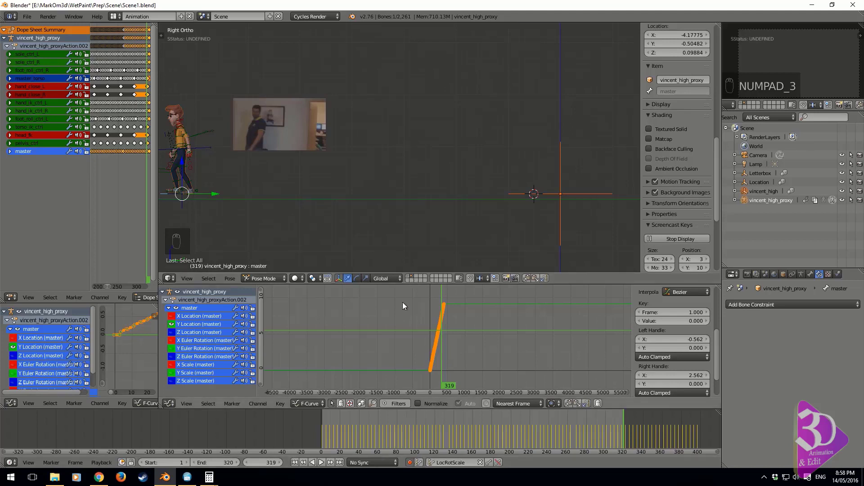
Step: Step back frame by frame from 319 to 304, comparing the character's walk pose with the reference footage
key(Left)
key(Left)
key(Left)
key(Left)
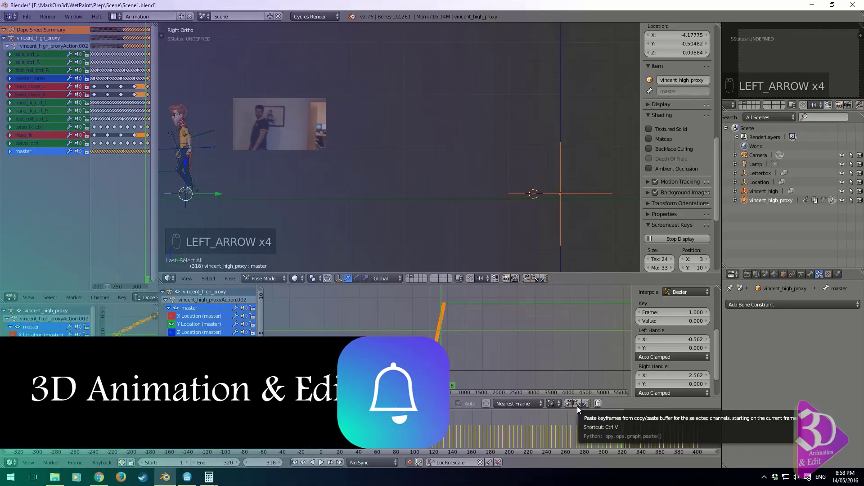
key(Left)
key(Left)
key(Left)
key(Left)
key(Left)
key(Left)
key(Left)
key(Left)
key(Left)
key(Left)
key(Left)
key(Left)
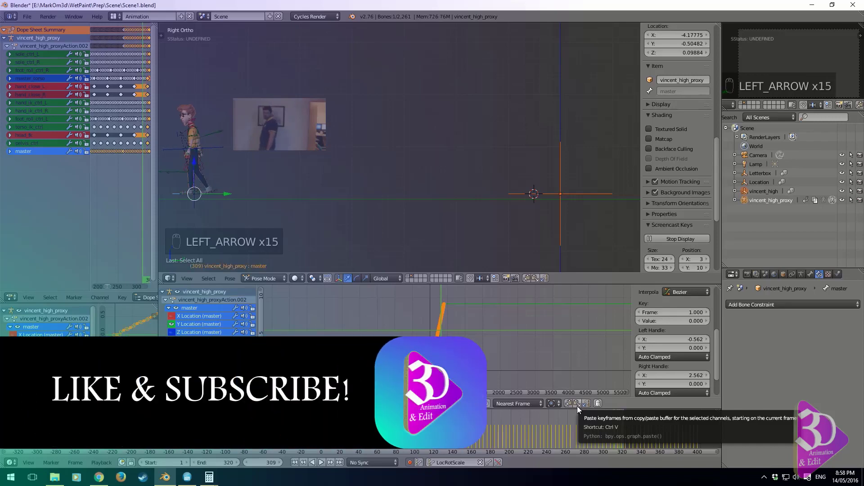
key(Left)
key(Left)
key(Left)
key(Left)
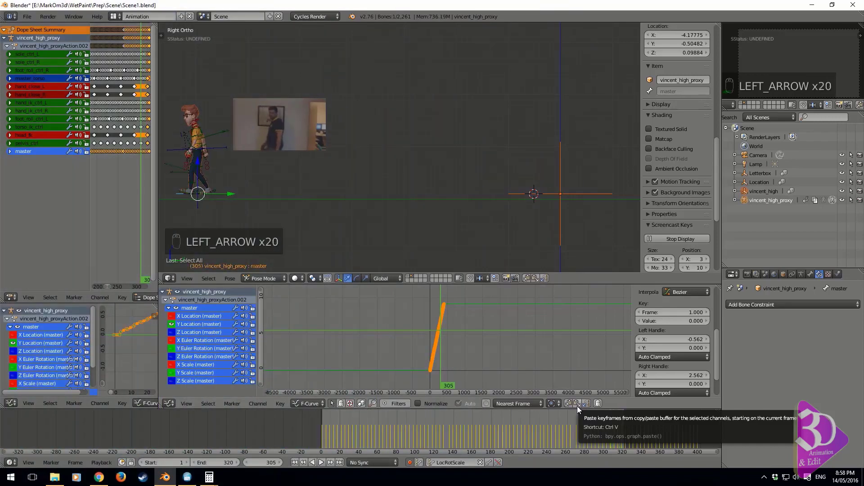
key(Left)
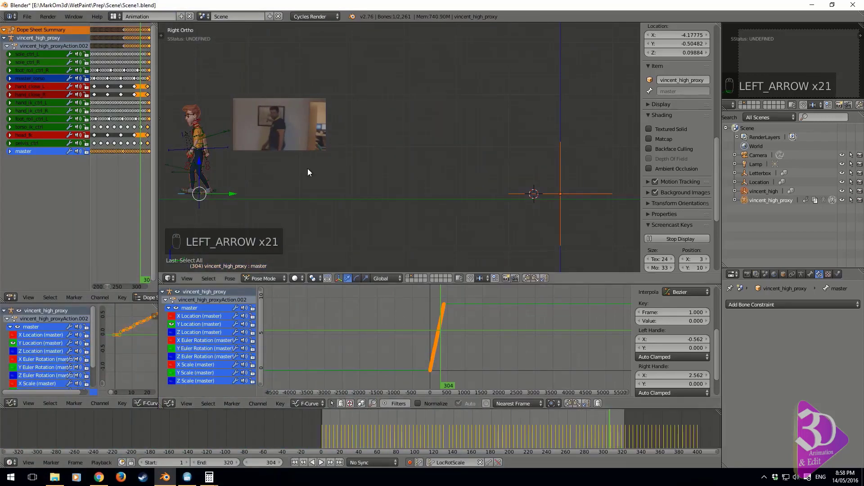
Step: Step back and forth between frames 295 and 305 to compare the stride with the reference footage, stopping at frame 301
shift+middle_drag(306, 172, 384, 167)
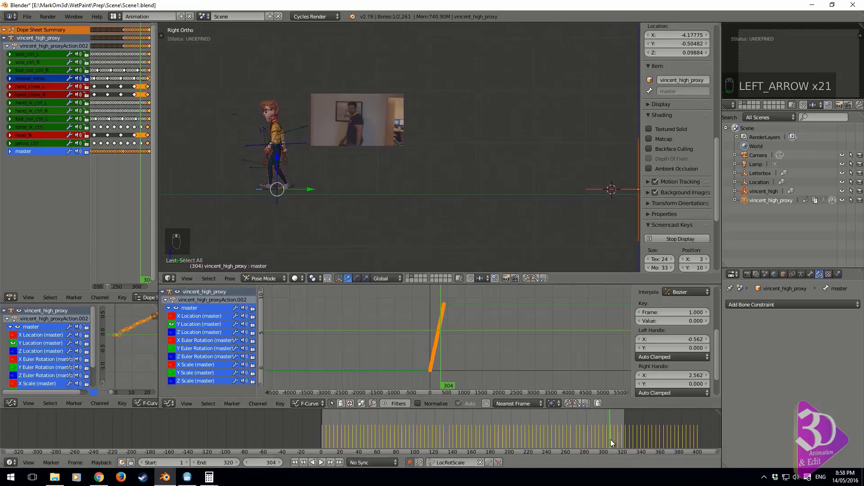
key(Right)
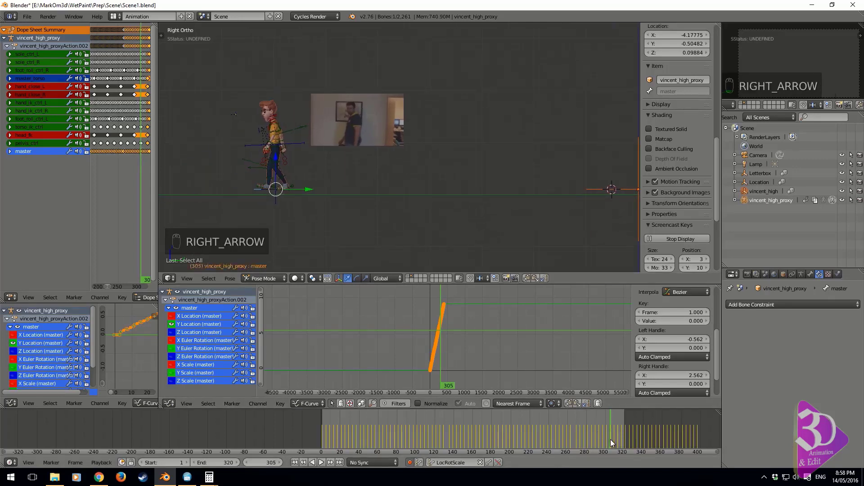
key(Left)
key(Left)
key(Left)
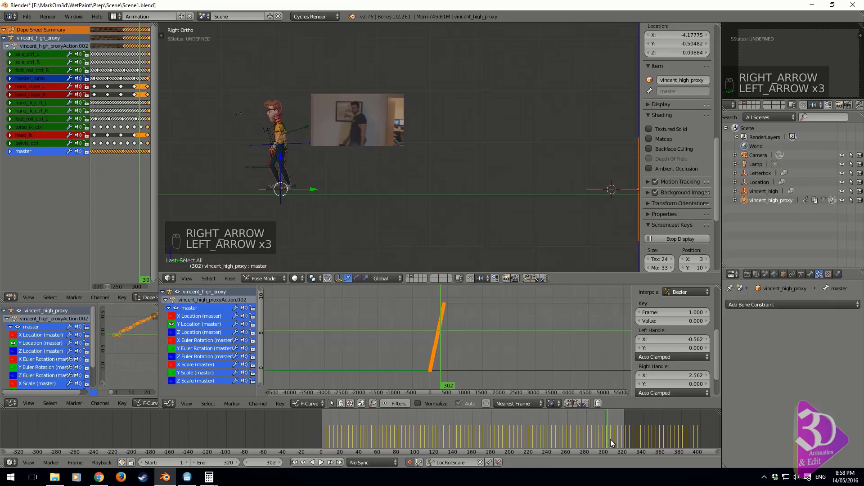
key(Left)
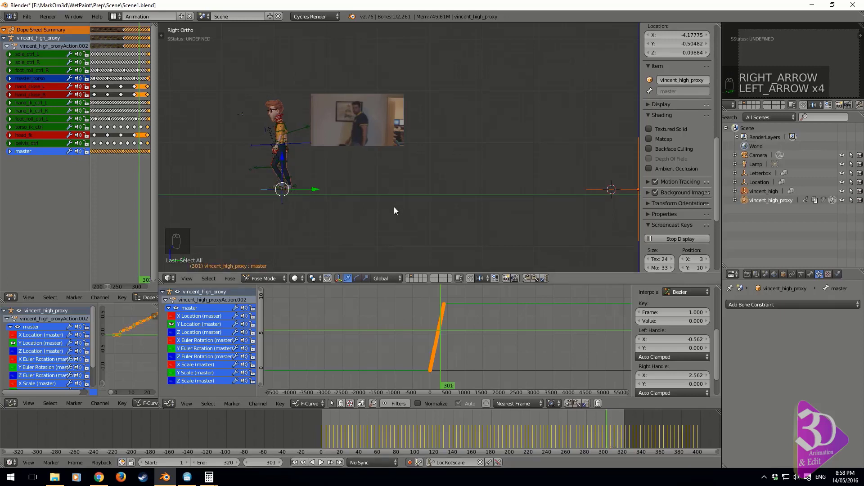
key(Left)
key(Left)
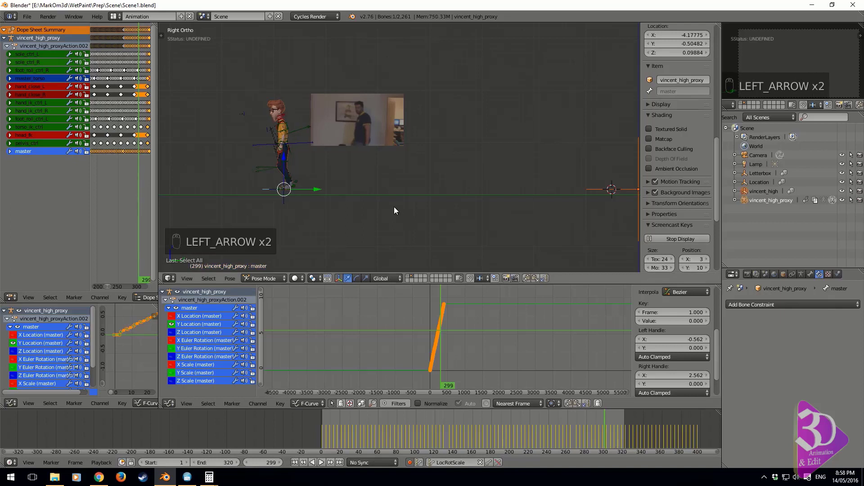
key(Left)
key(Right)
key(Right)
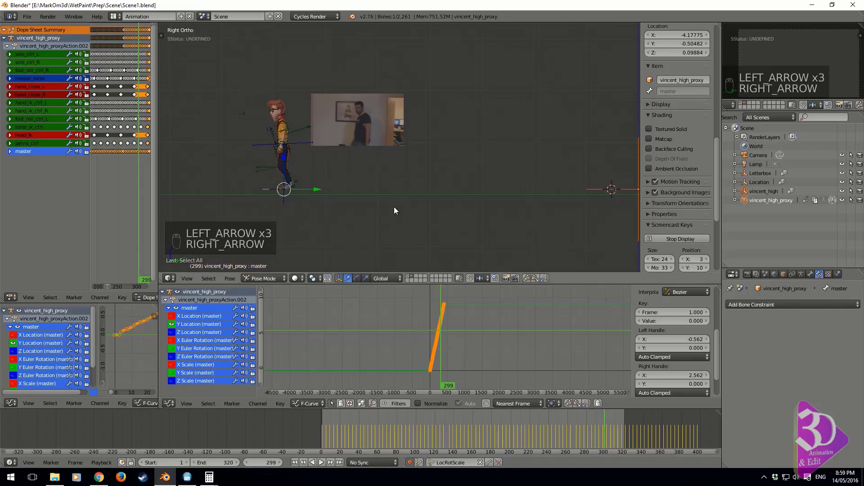
key(Right)
key(Right)
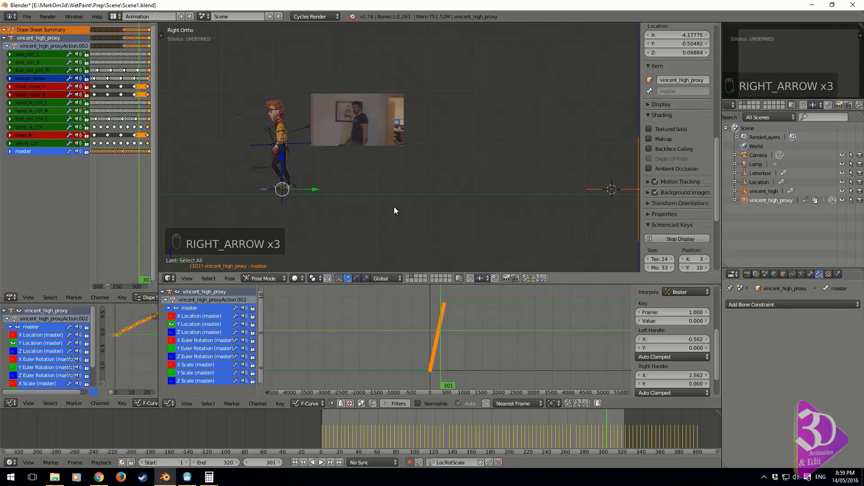
key(Left)
key(Left)
key(Left)
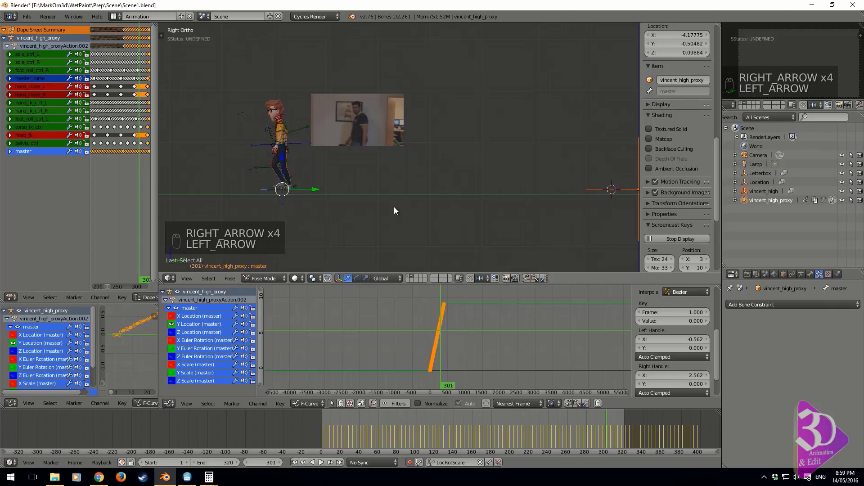
key(Left)
key(Left)
key(Left)
key(Left)
key(Left)
key(Left)
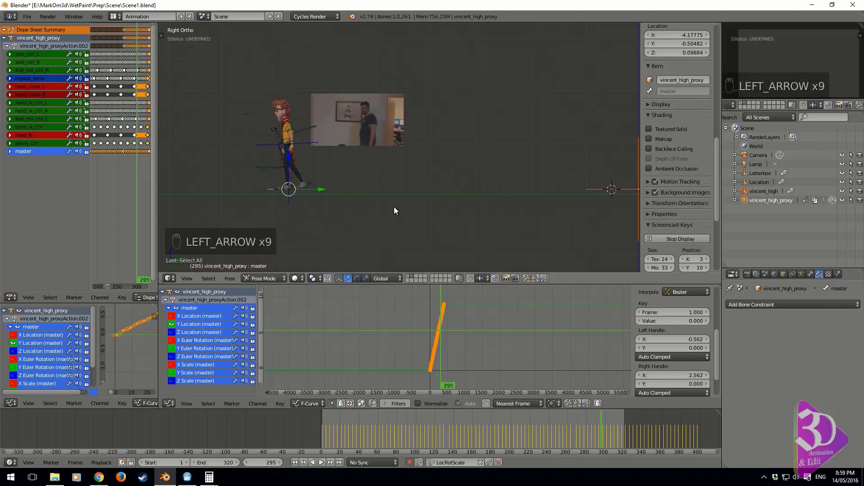
key(Right)
key(Right)
key(Right)
key(Right)
key(Right)
key(Right)
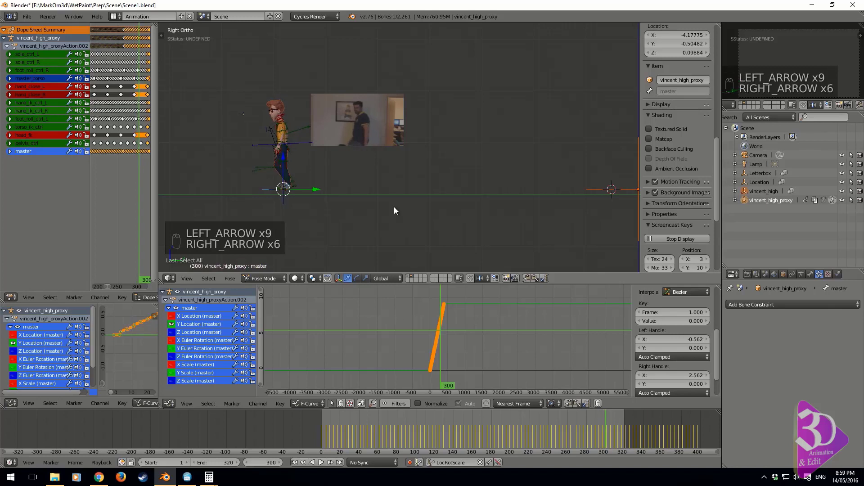
key(Right)
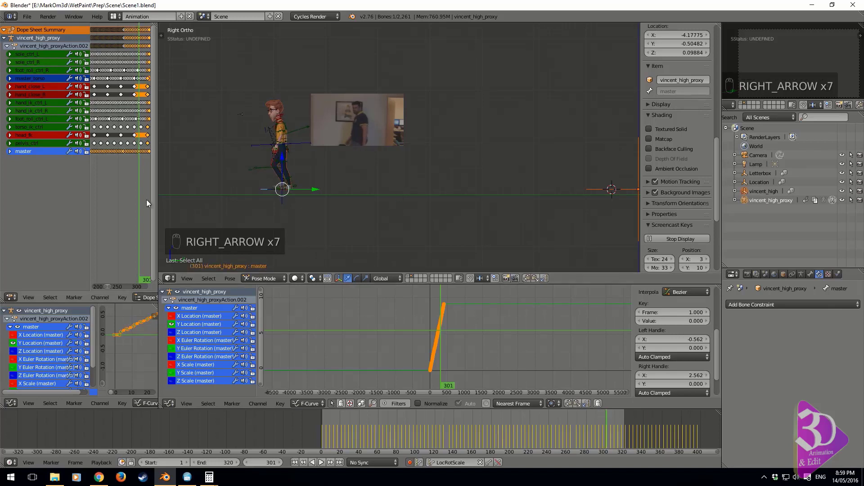
Step: Select all of the character's keyframes in the Dope Sheet and shift them 23 frames earlier
key(a)
key(a)
key(a)
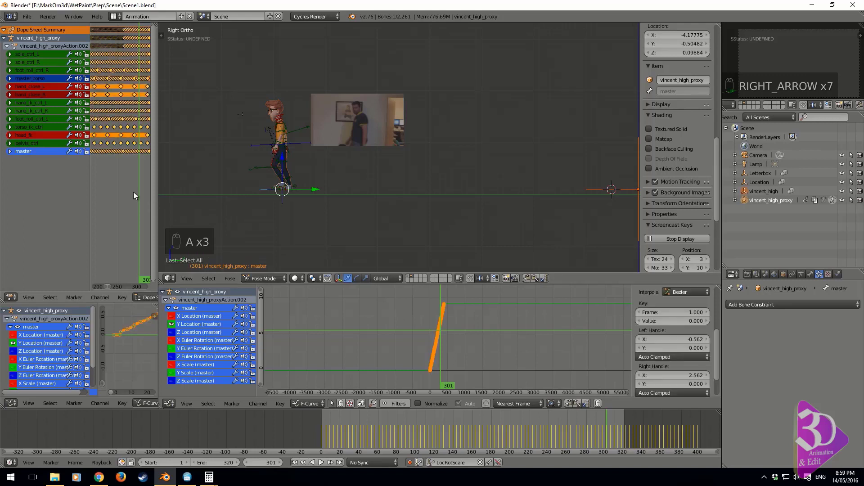
key(g)
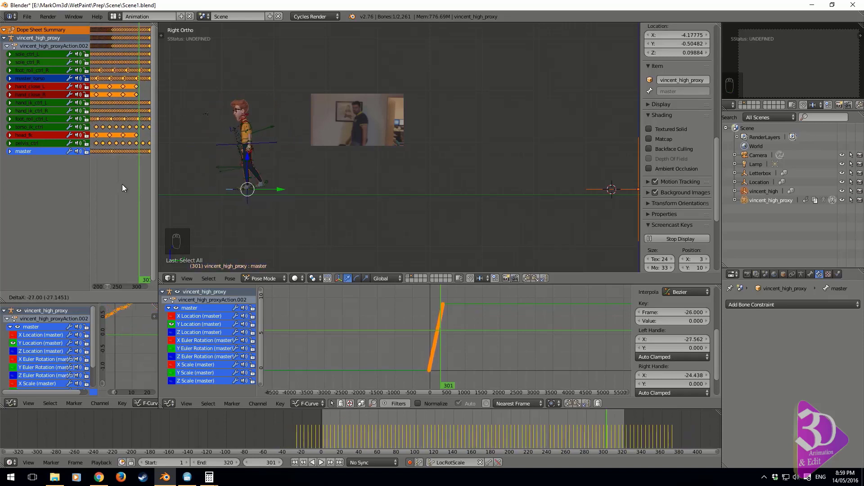
click(123, 185)
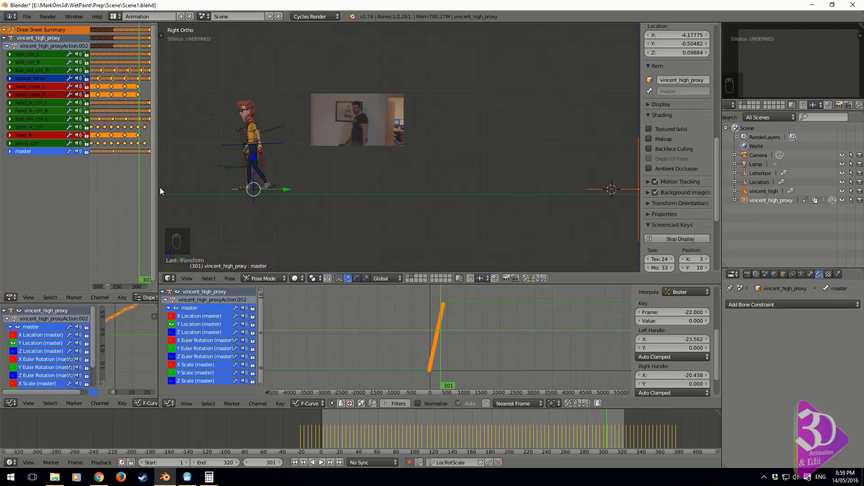
Step: Step forward past frame 311 and back to 308, checking the shifted walk against the reference footage
key(Right)
key(Right)
key(Right)
key(Right)
key(Right)
key(Right)
key(Right)
key(Right)
key(Right)
key(Right)
key(Right)
key(Right)
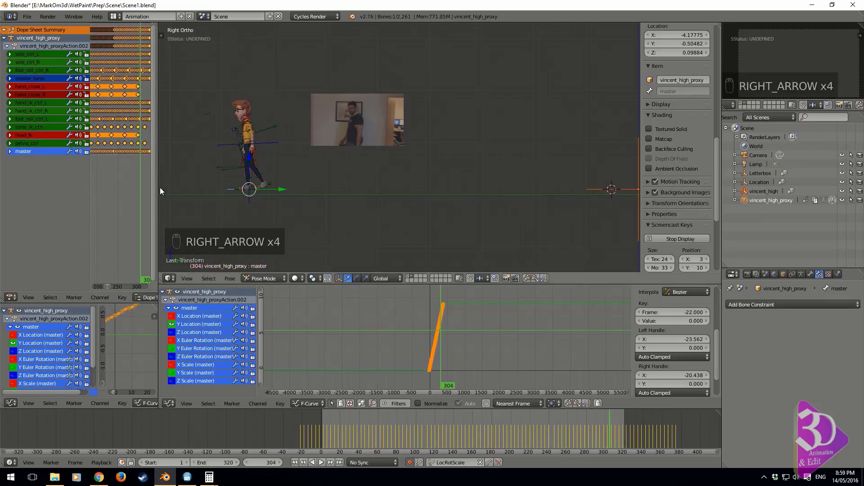
key(Right)
key(Right)
key(Right)
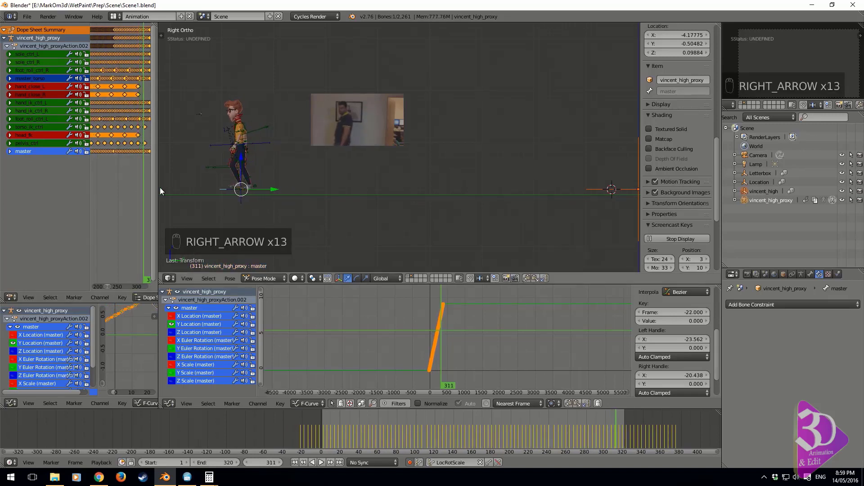
key(Left)
key(Left)
key(Left)
key(Left)
key(Left)
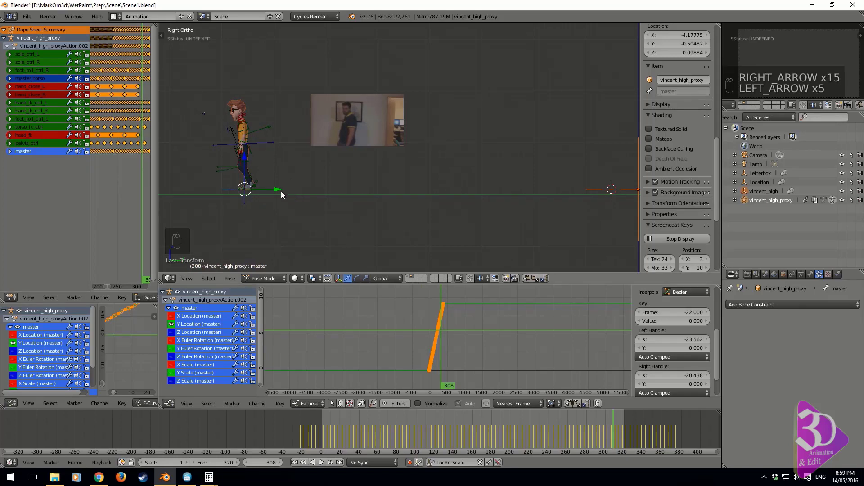
Step: In Object Mode, select vincent_high together with vincent_high_proxy and move both about 2.08 units along Y to line up with the reference image
click(269, 279)
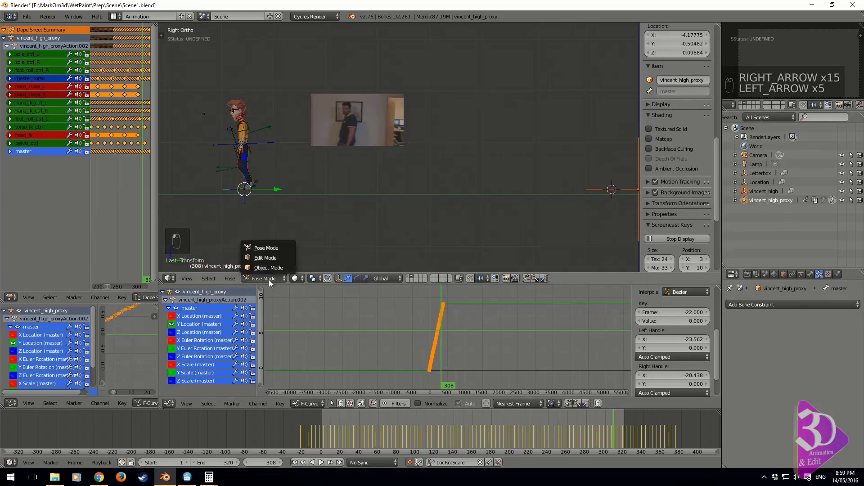
click(270, 268)
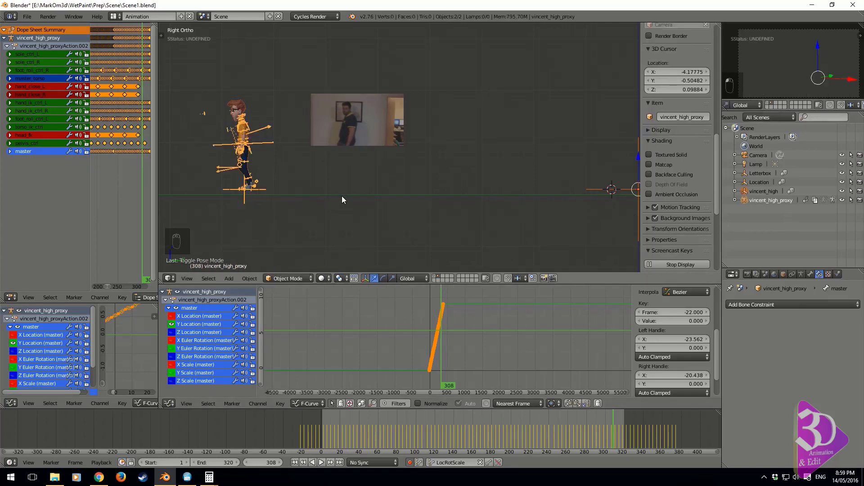
middle_drag(342, 196, 379, 217)
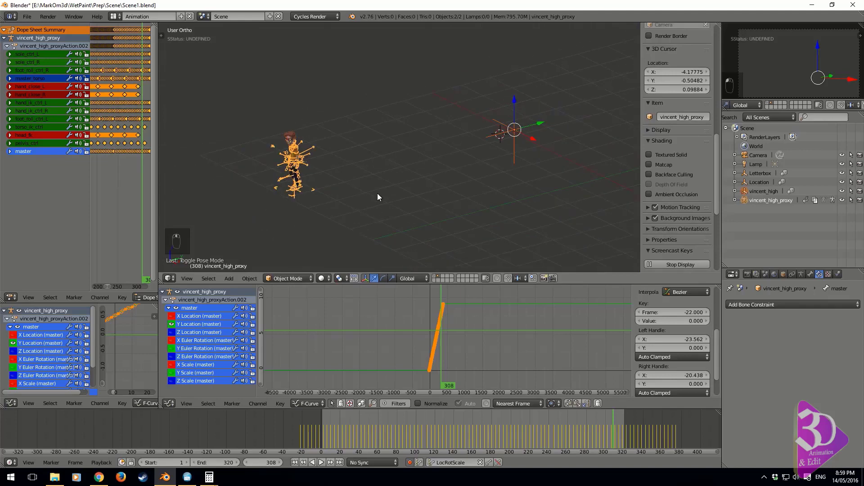
key(KP_3)
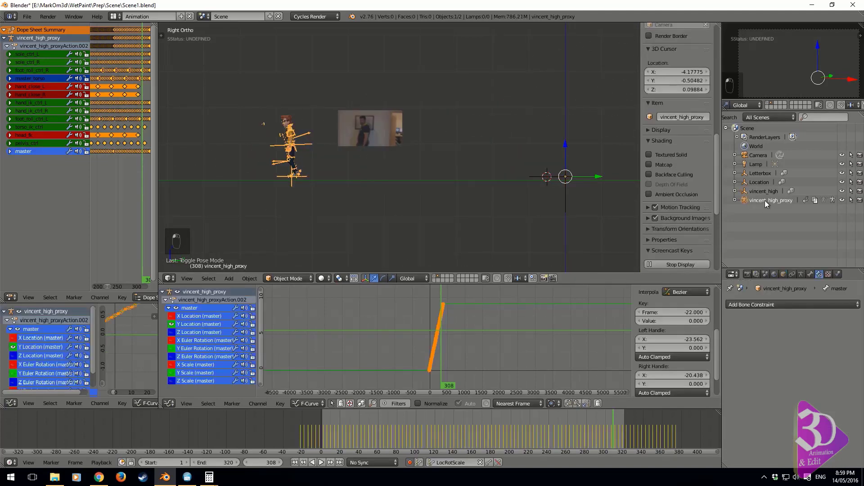
ctrl+click(766, 193)
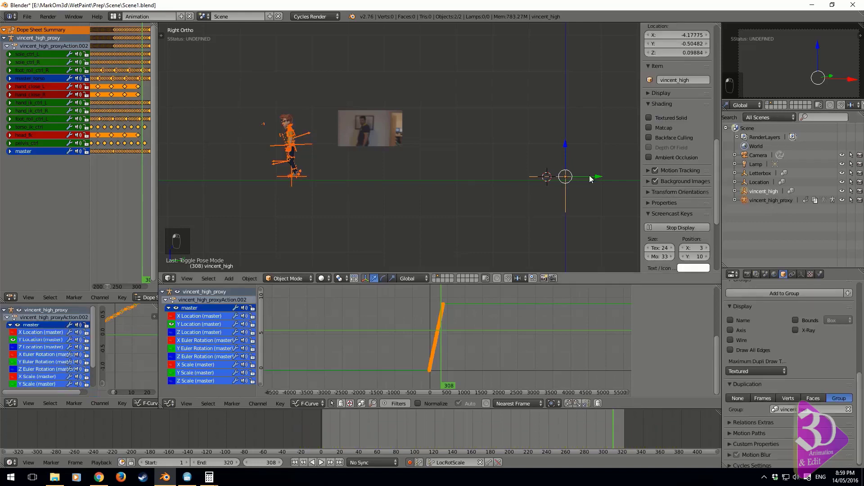
key(g)
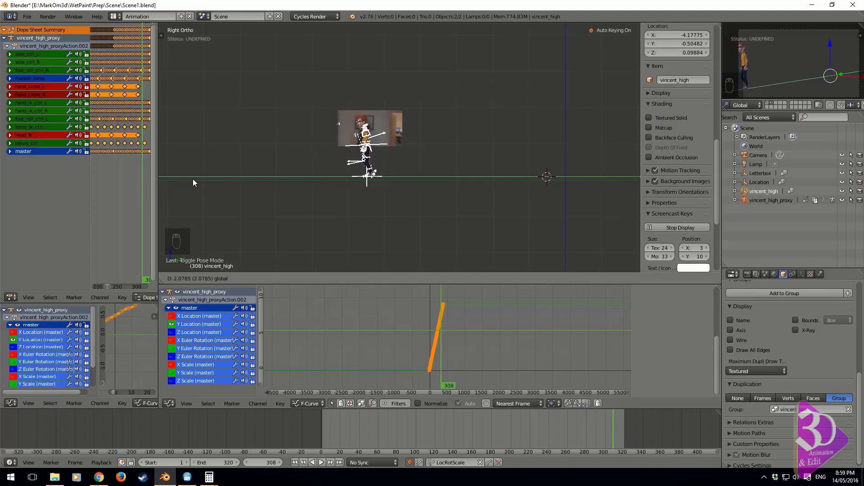
click(193, 179)
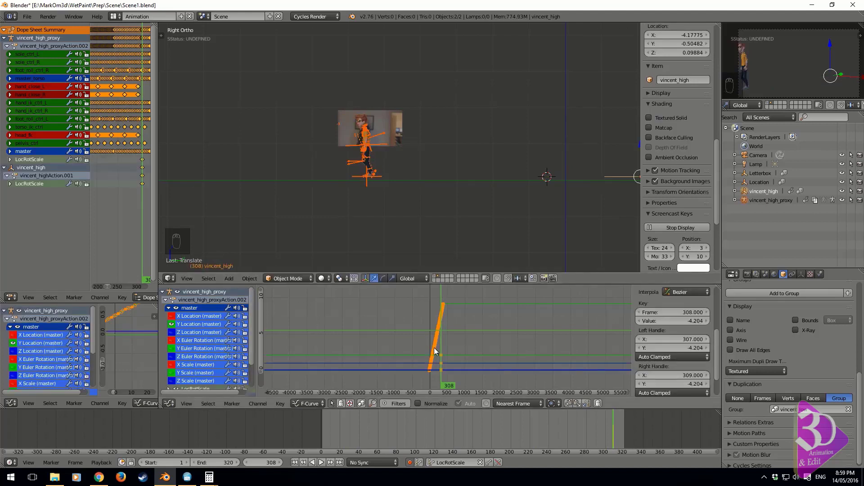
Step: Delete the LocRotScale keying-set keyframes of vincent_high and vincent_high_proxy at frame 308
click(168, 308)
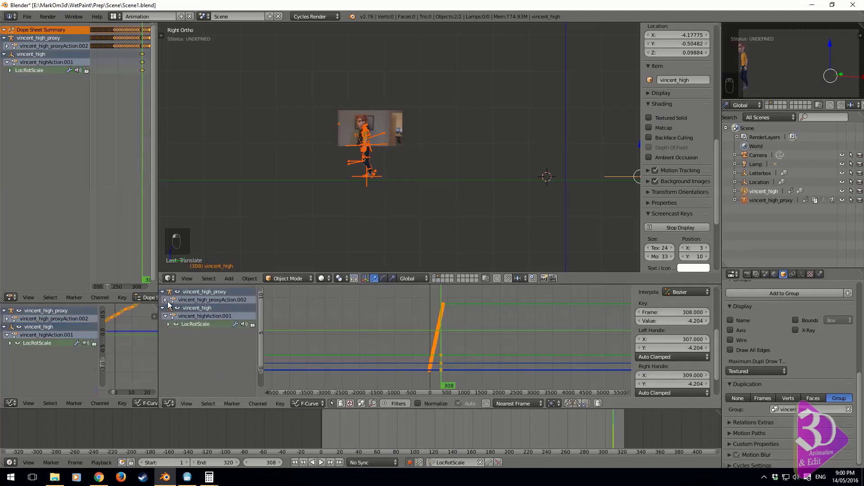
click(192, 325)
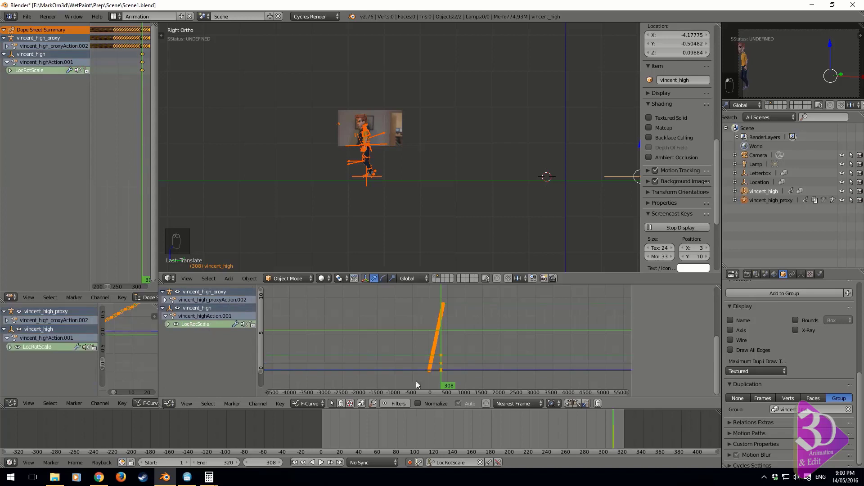
click(499, 463)
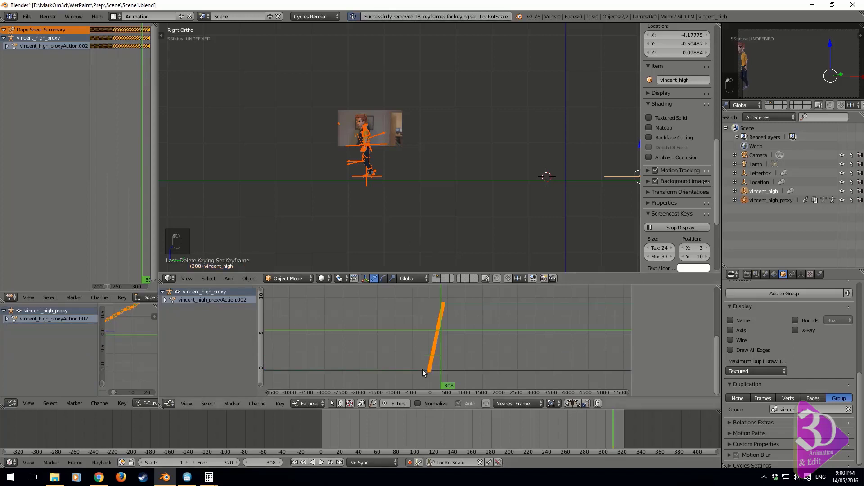
Step: Select vincent_high and vincent_high_proxy in turn to check which animation channels and keyframes each one still holds
click(758, 202)
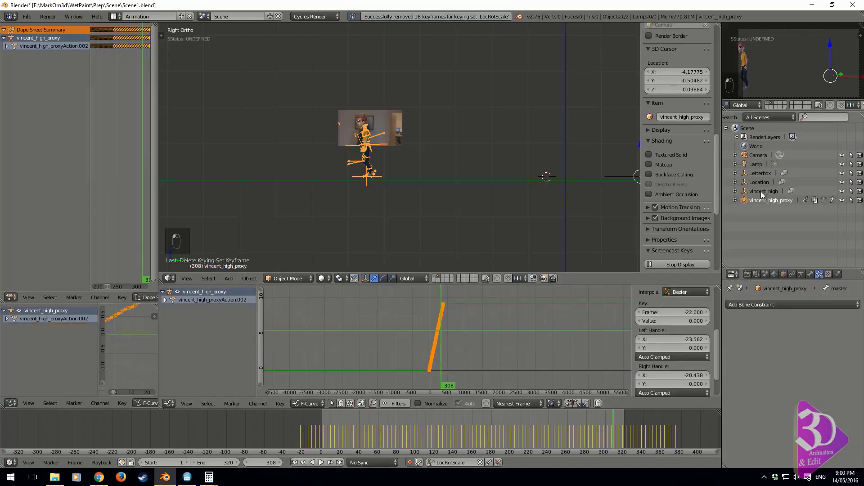
click(760, 191)
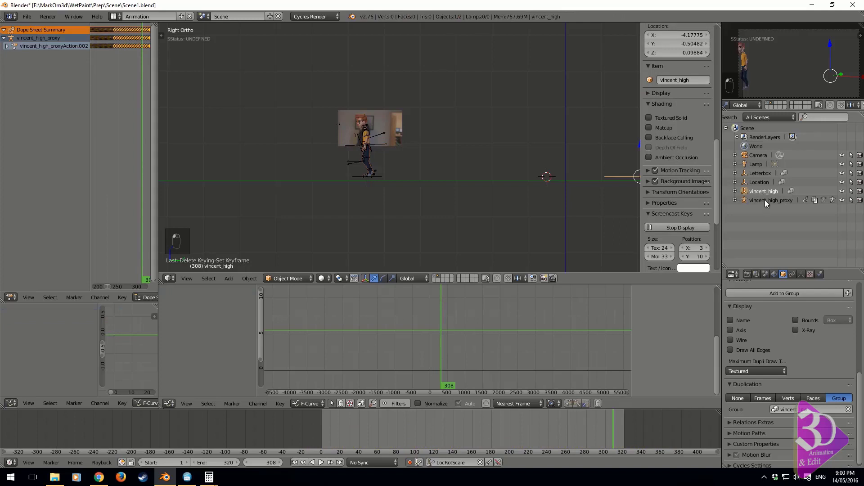
click(765, 200)
scroll(441, 320, up, 3)
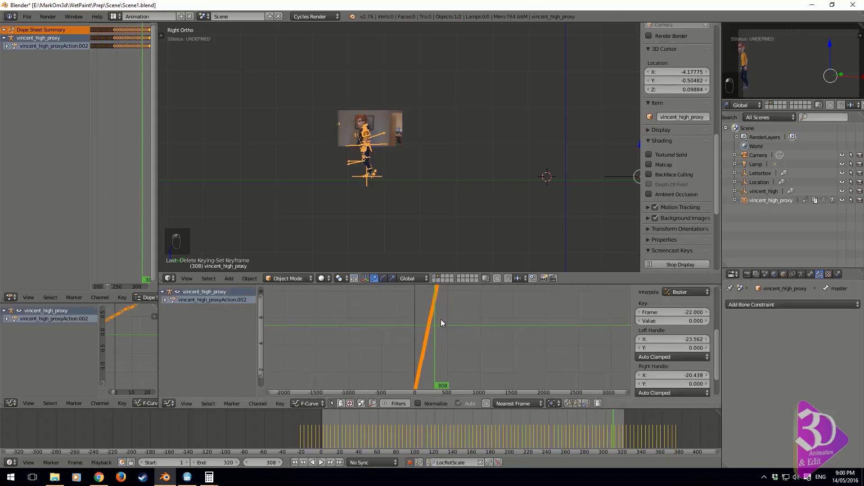
ctrl+middle_drag(607, 431, 558, 430)
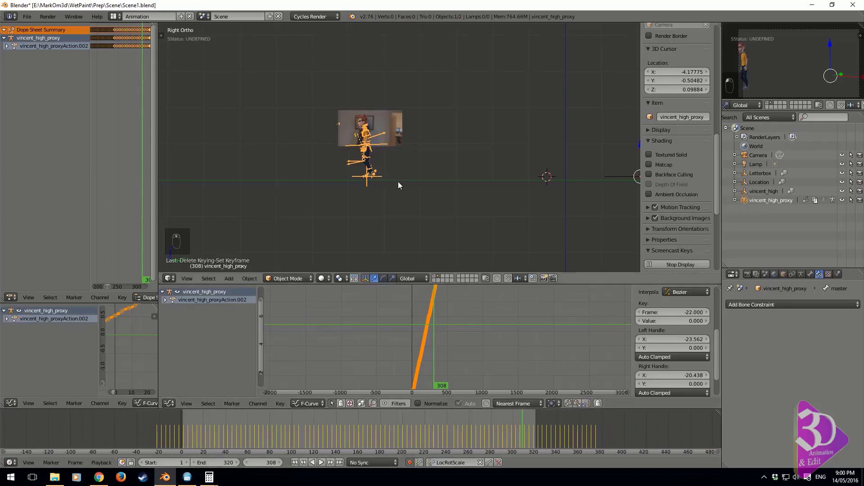
shift+middle_drag(398, 182, 350, 201)
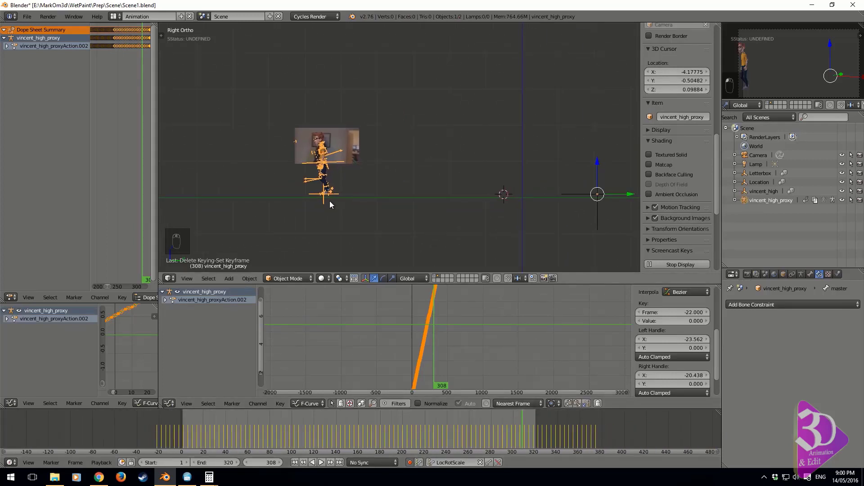
scroll(303, 205, up, 1)
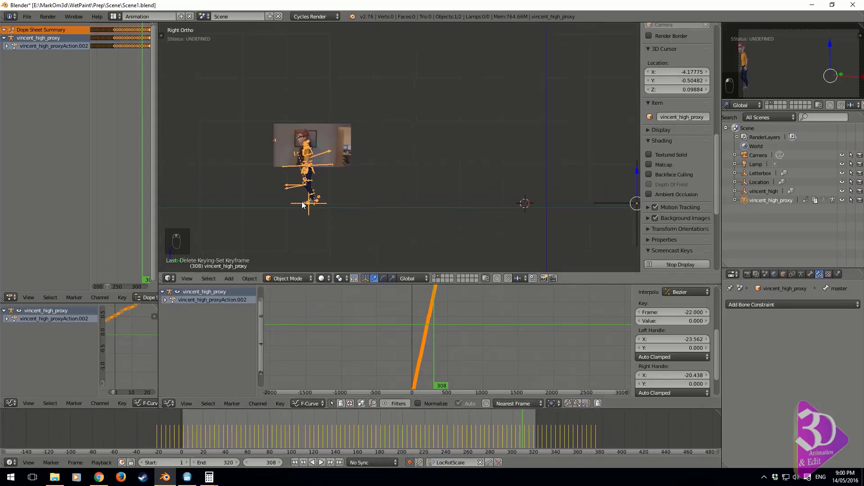
Step: Play the walk in the side view with vincent_high selected, scrub back near the start and stop at frame 48
right_click(296, 187)
key(alt+a)
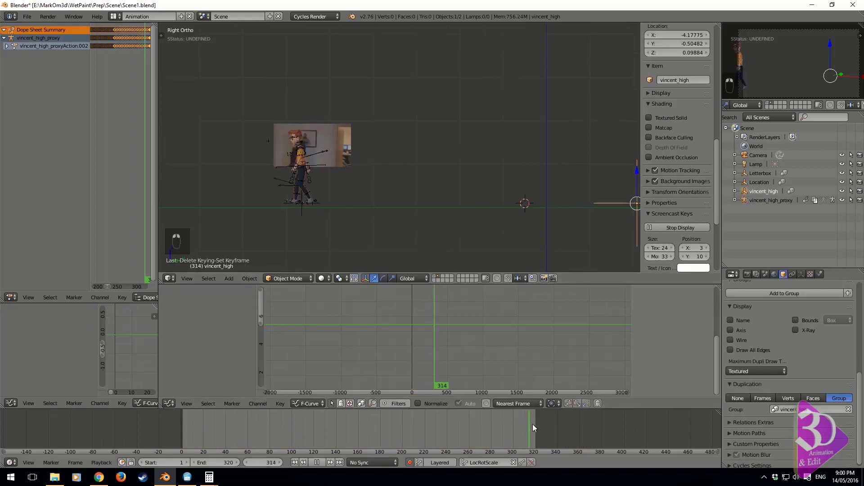
drag(541, 425, 233, 420)
key(alt+a)
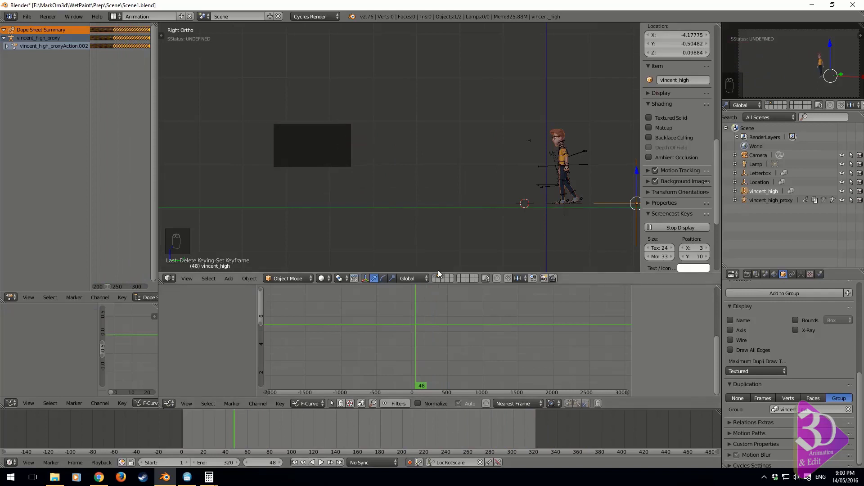
Step: Play the walk through the camera view and stop at frame 302
key(KP_0)
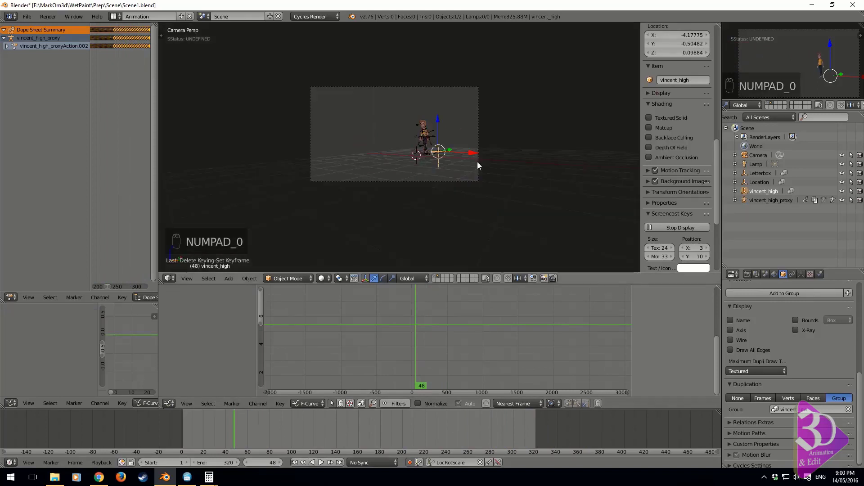
key(alt+a)
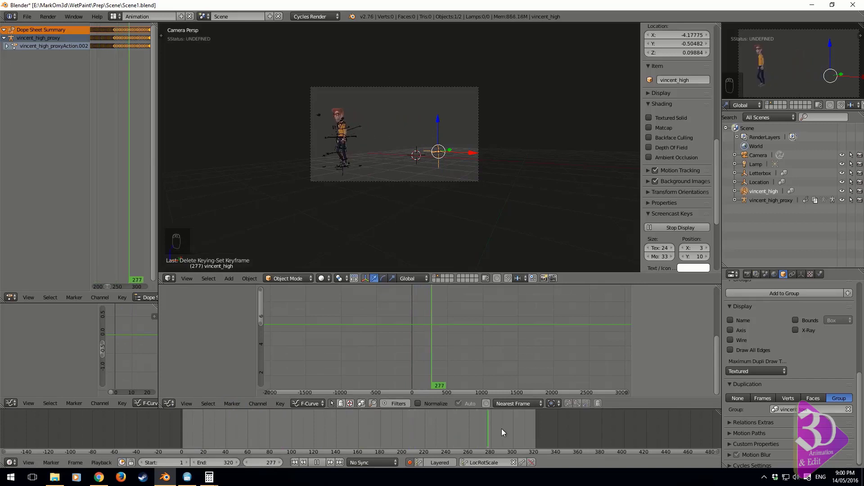
key(alt+a)
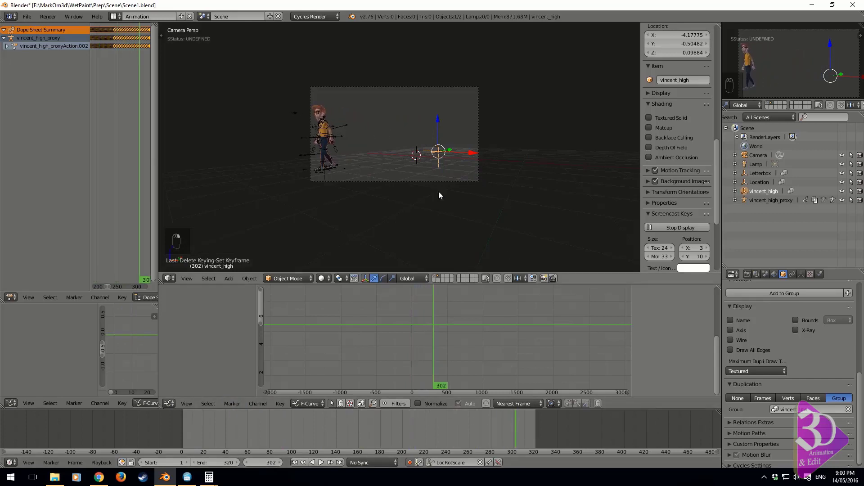
Step: Show the layer with the street buildings as well and check the character's placement in the right-side wireframe view
shift+click(433, 279)
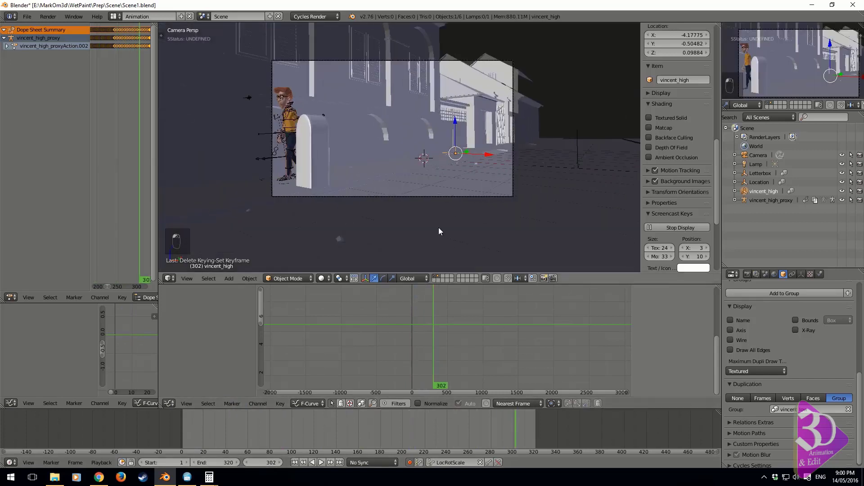
key(KP_0)
key(KP_3)
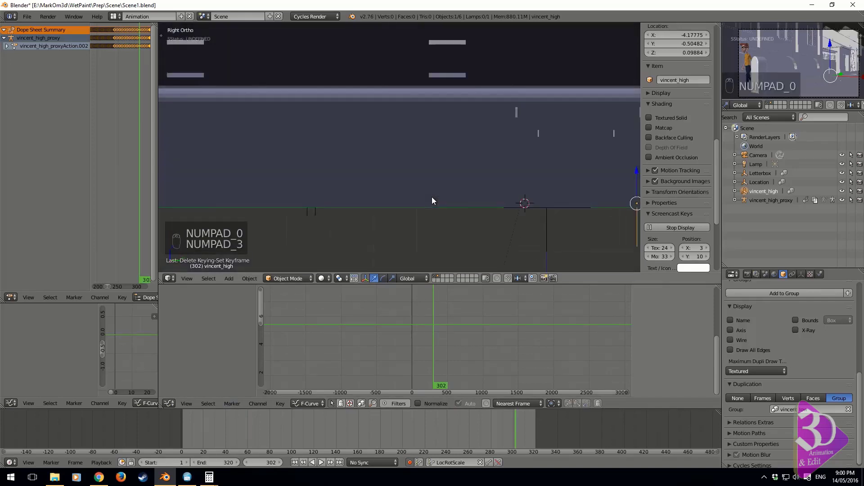
key(z)
scroll(432, 198, up, 2)
shift+middle_drag(306, 204, 439, 203)
scroll(439, 202, up, 2)
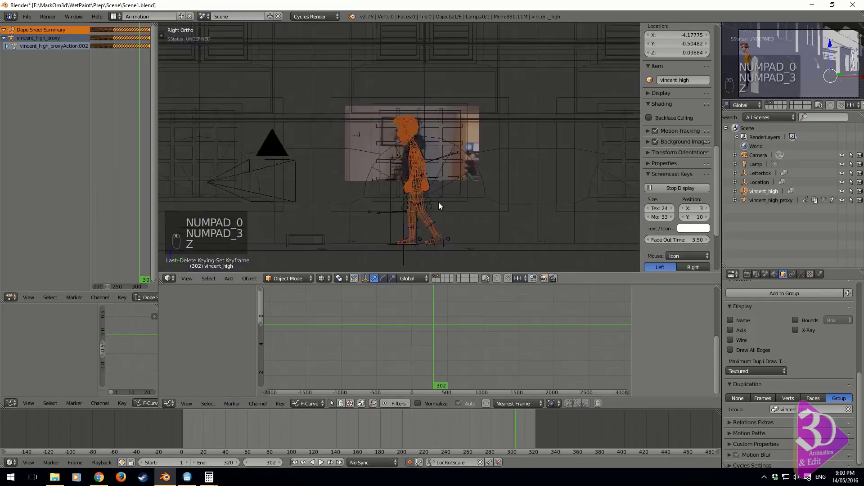
scroll(441, 231, down, 3)
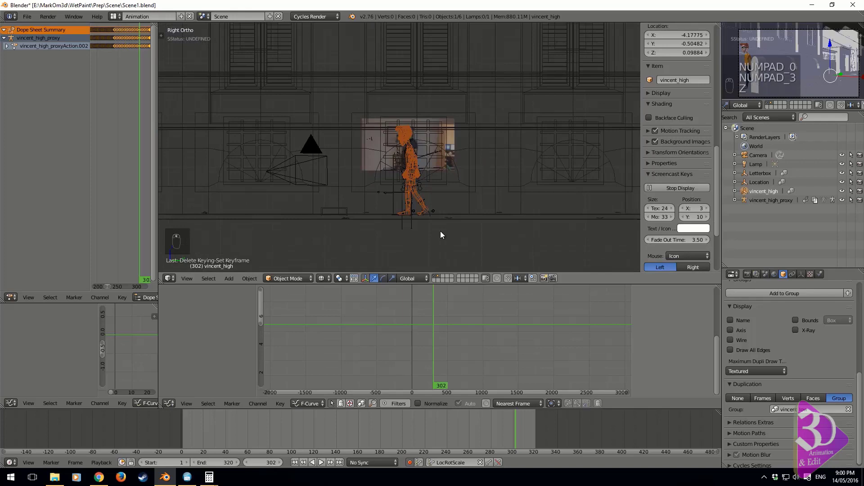
Step: Return to the solid-shaded camera view and make an OpenGL render of the animation through frame 320
key(KP_0)
key(z)
scroll(378, 196, up, 2)
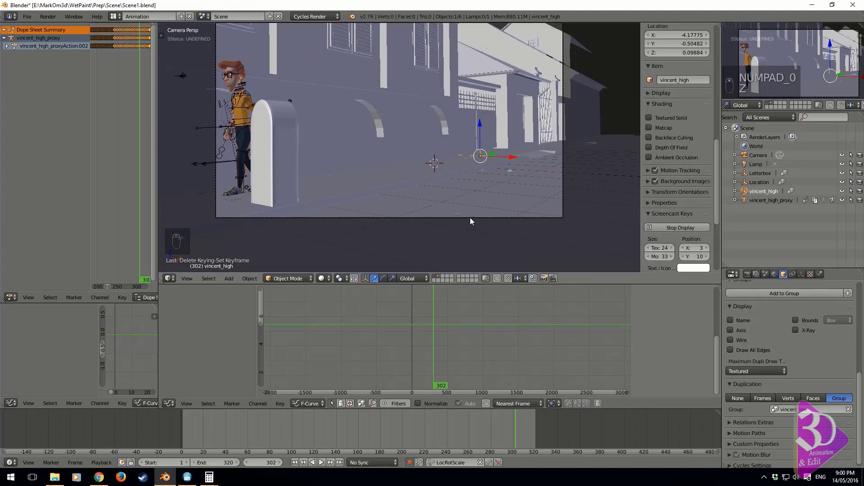
shift+middle_drag(470, 162, 496, 195)
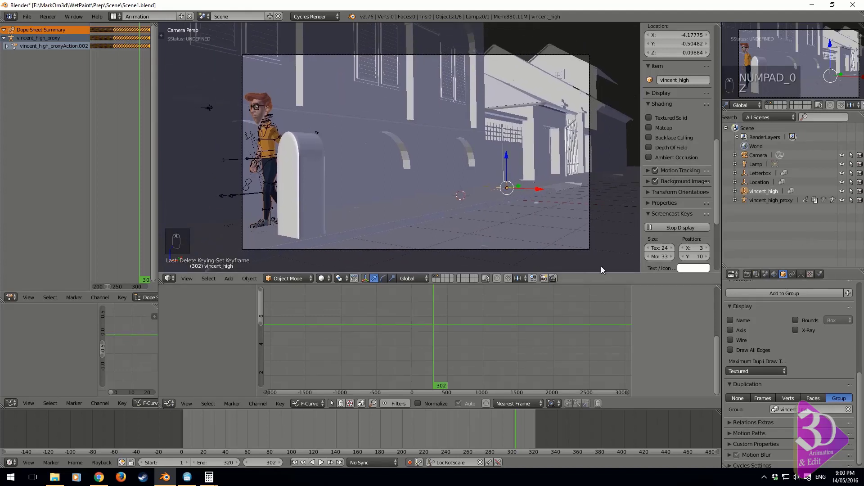
scroll(853, 110, down, 3)
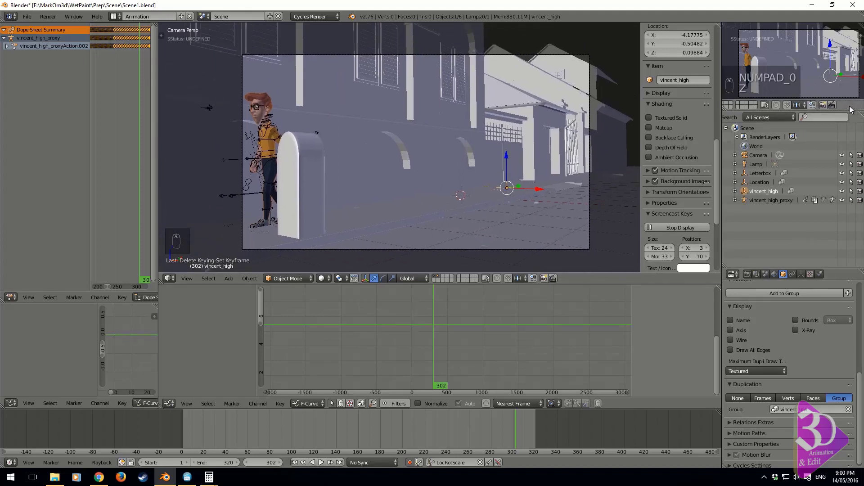
click(832, 105)
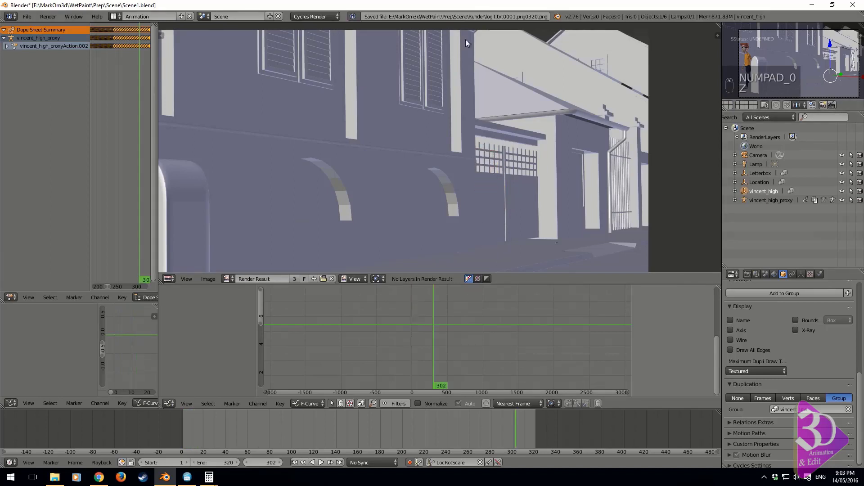
key(Escape)
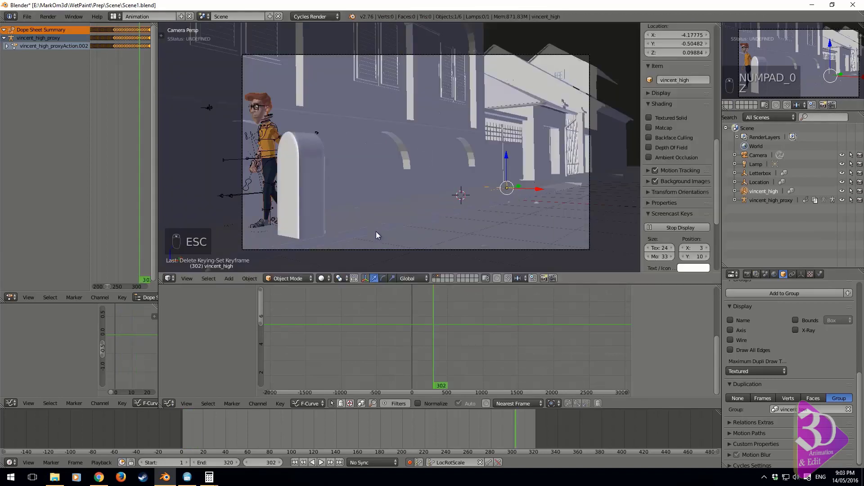
Step: Play back the rendered animation to review the walk along the street, and close the player window
shift+middle_drag(389, 185, 389, 180)
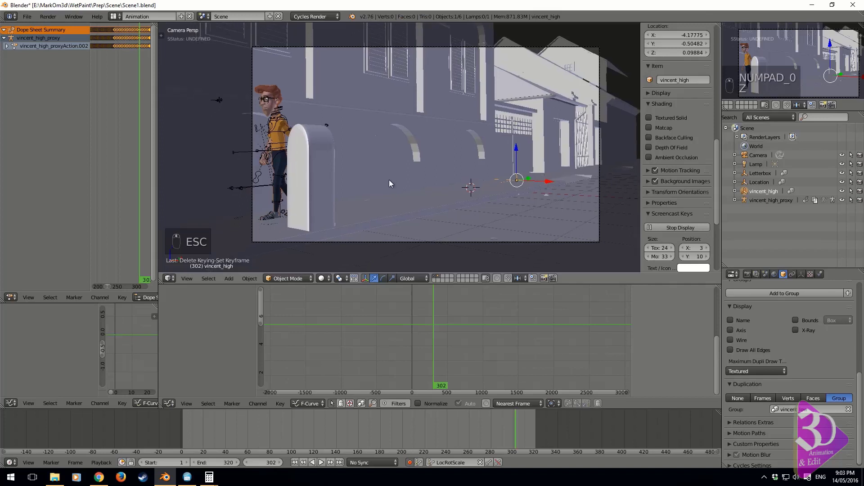
key(ctrl+F11)
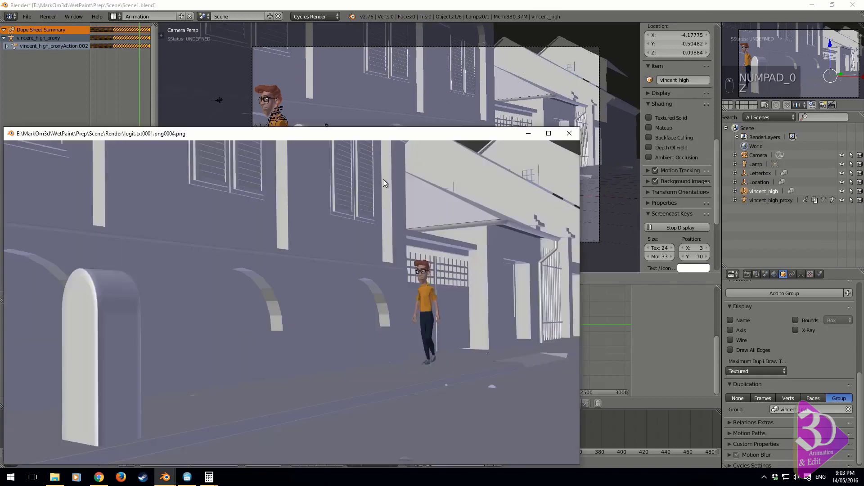
drag(360, 134, 418, 83)
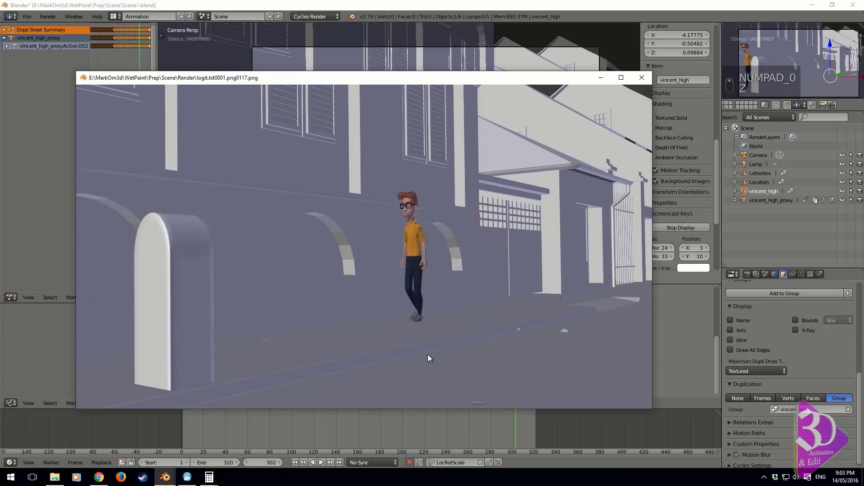
click(642, 77)
Step: Switch to wireframe shading from the side, select vincent_high_proxy and enter Pose Mode with its master bone active
scroll(436, 355, down, 1)
key(KP_3)
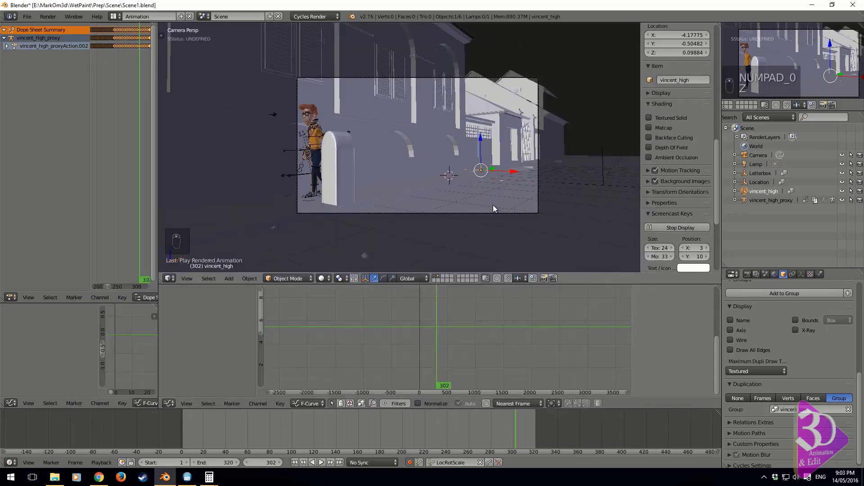
key(z)
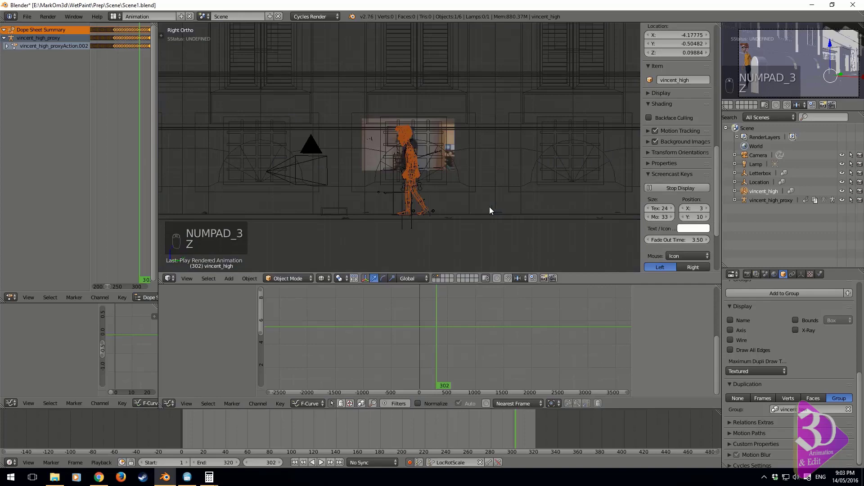
scroll(472, 334, down, 1)
scroll(472, 333, down, 1)
scroll(441, 428, down, 3)
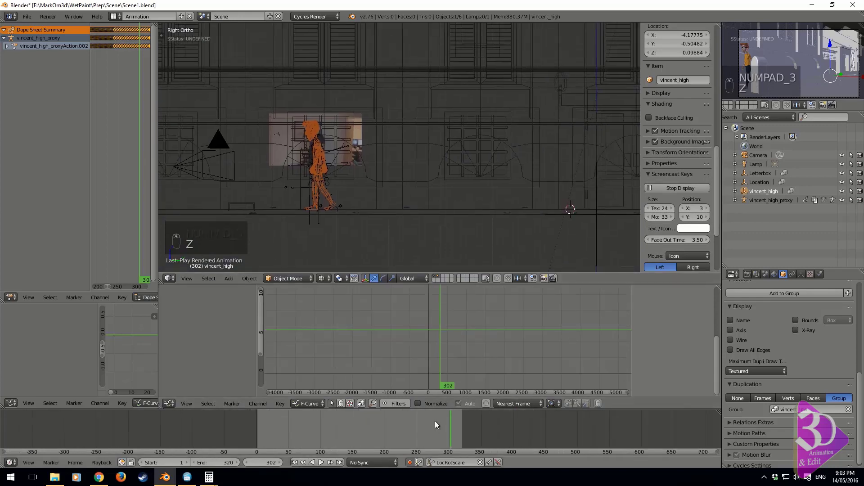
scroll(341, 208, up, 3)
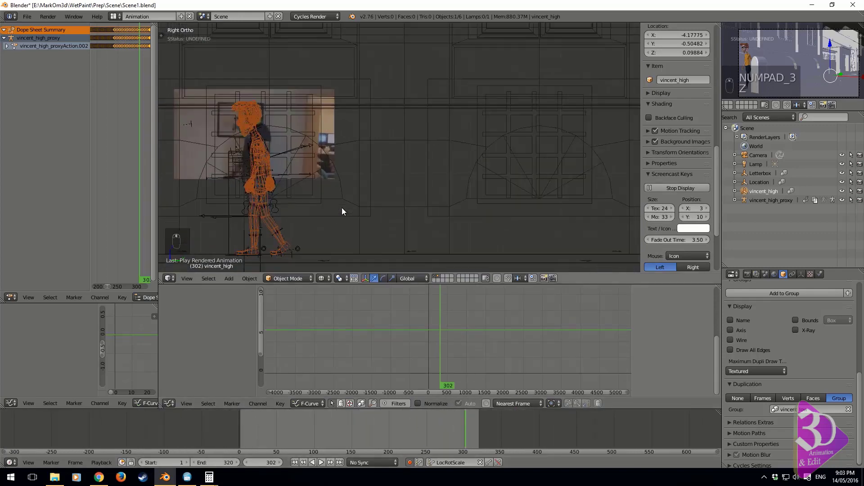
middle_drag(341, 208, 299, 231)
right_click(293, 234)
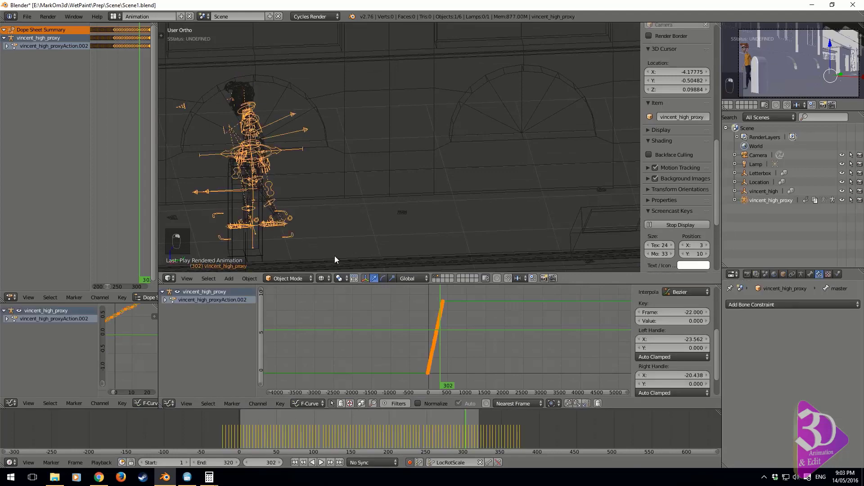
key(Tab)
Step: Select the master bone's motion keyframes from frame 246 onward and shift them earlier along the time axis to start at frame 240
scroll(453, 359, up, 8)
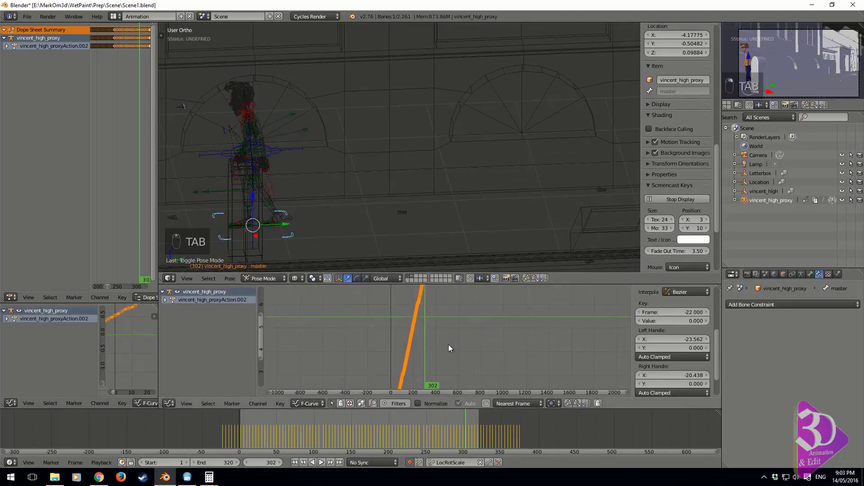
scroll(429, 331, up, 5)
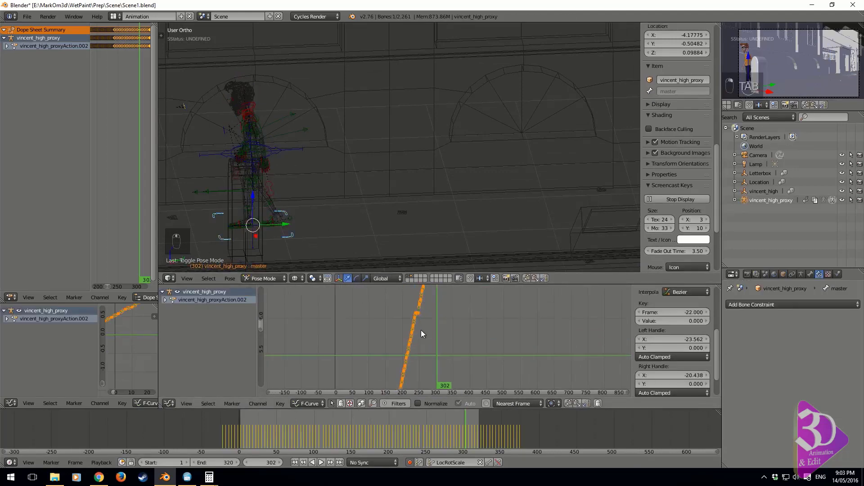
scroll(419, 343, up, 14)
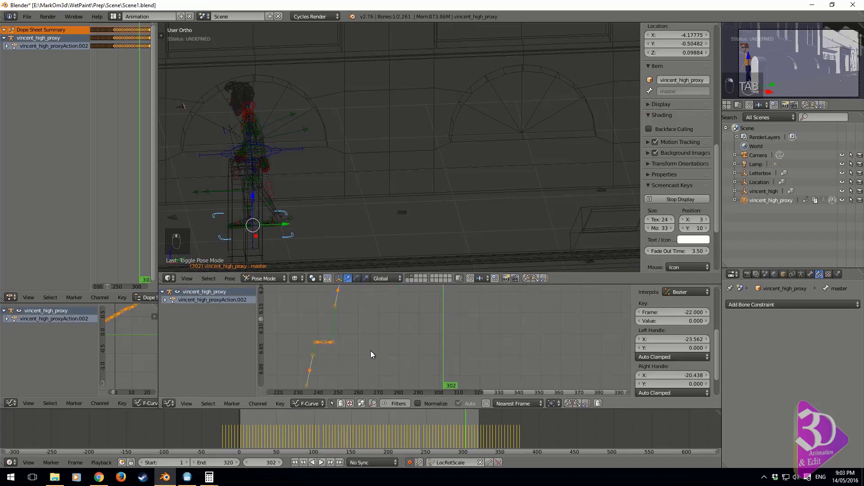
middle_drag(372, 350, 494, 356)
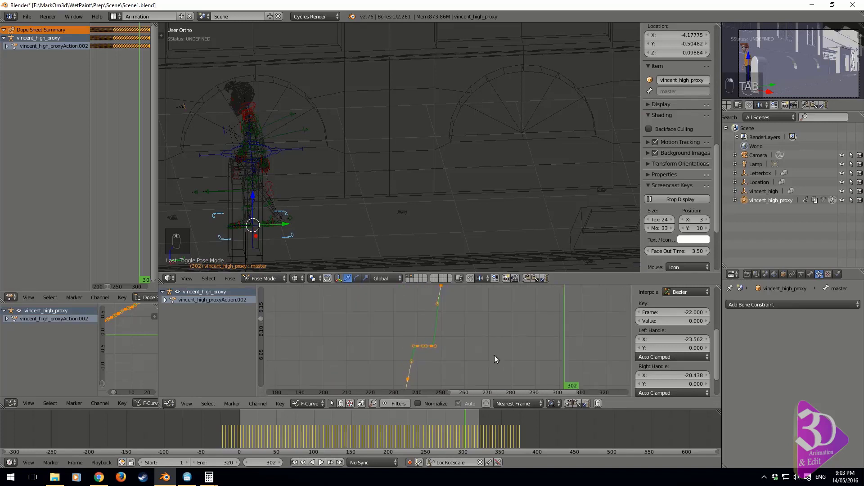
right_click(433, 346)
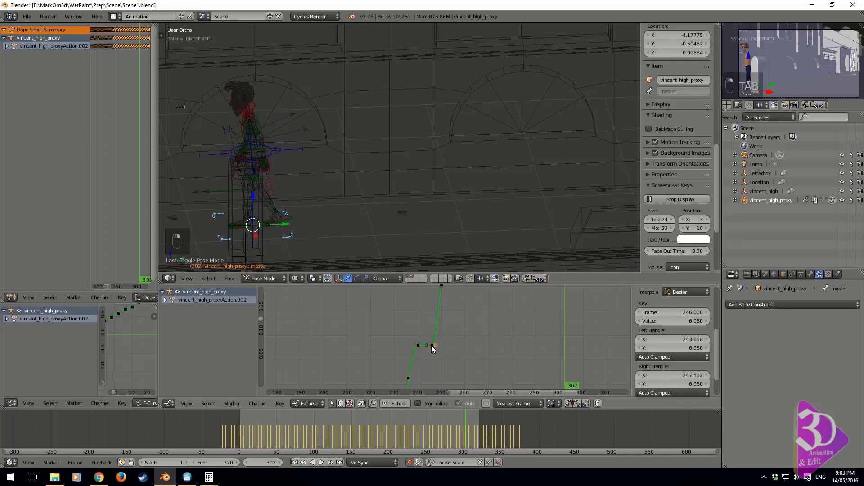
key(b)
drag(428, 356, 800, 4)
scroll(544, 334, down, 8)
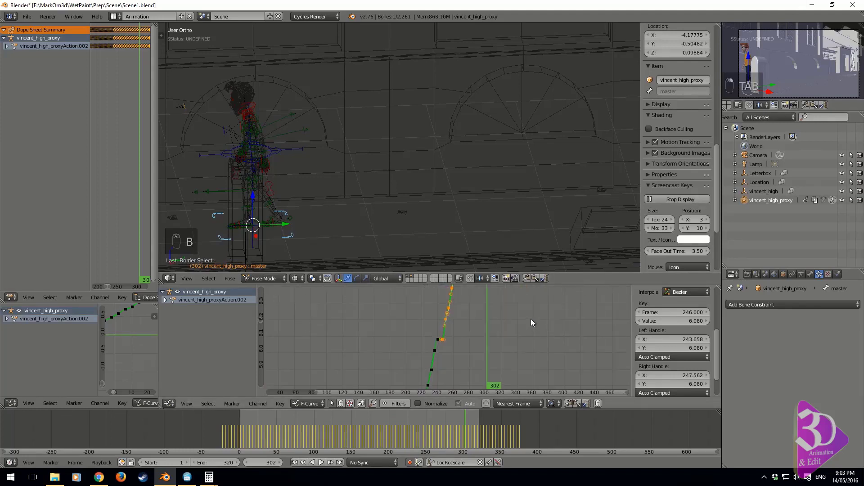
scroll(523, 326, down, 10)
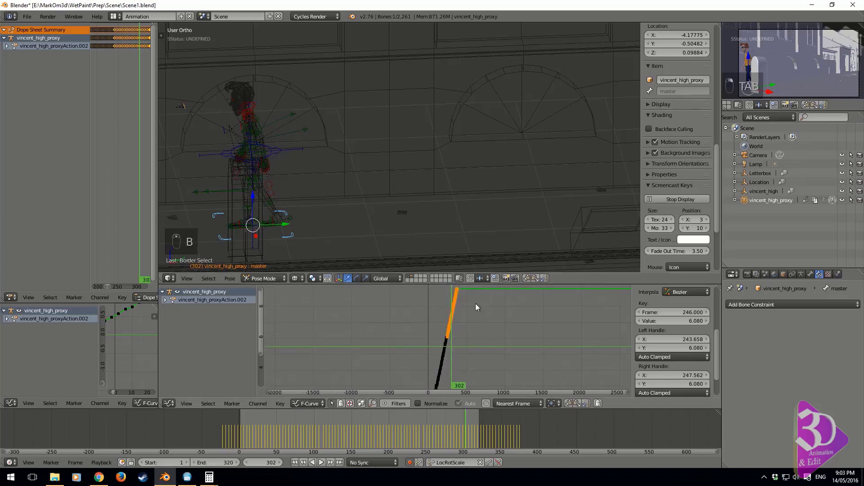
scroll(450, 364, up, 8)
scroll(450, 365, up, 10)
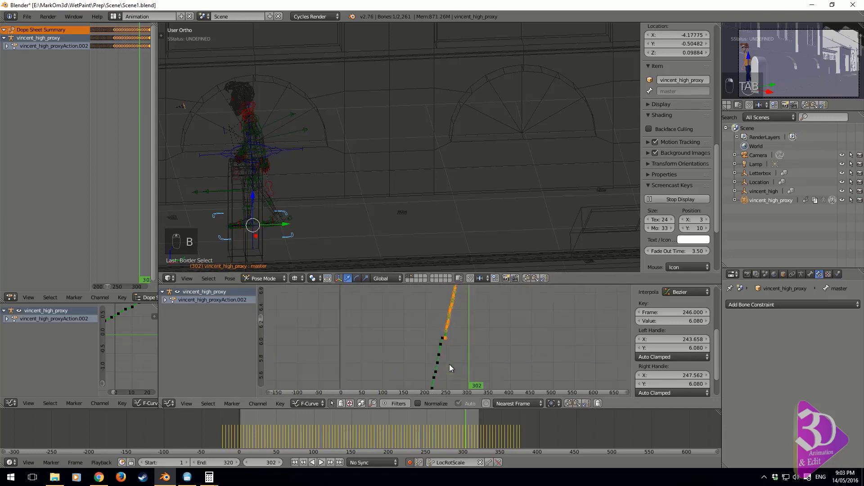
scroll(452, 370, up, 3)
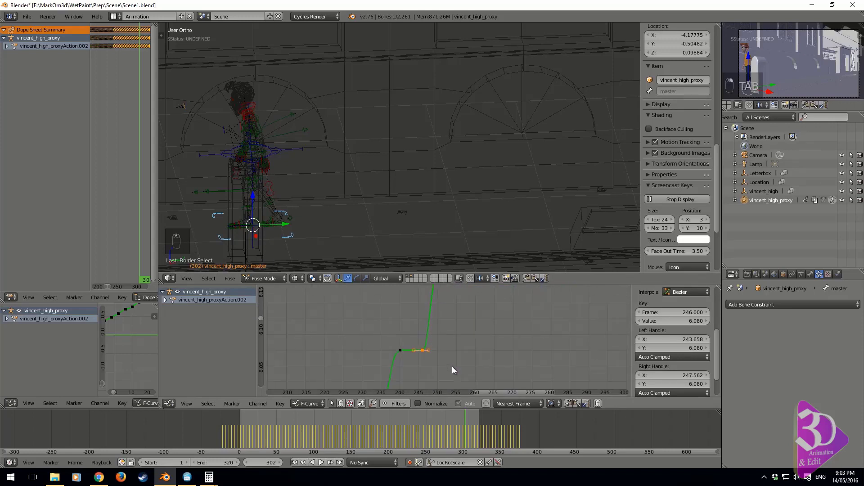
key(g)
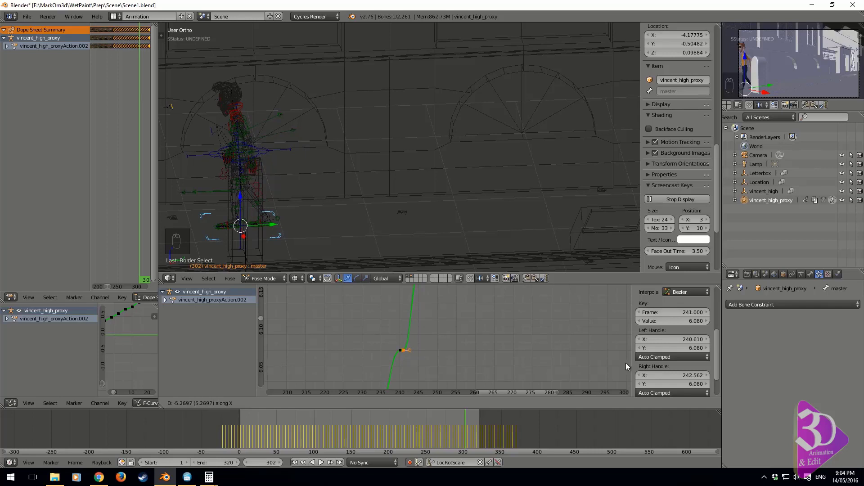
click(595, 366)
Step: Select all master bone motion keyframes from frame 112 onward and shift them earlier to start at frame 106, closing the flat section
scroll(518, 367, down, 2)
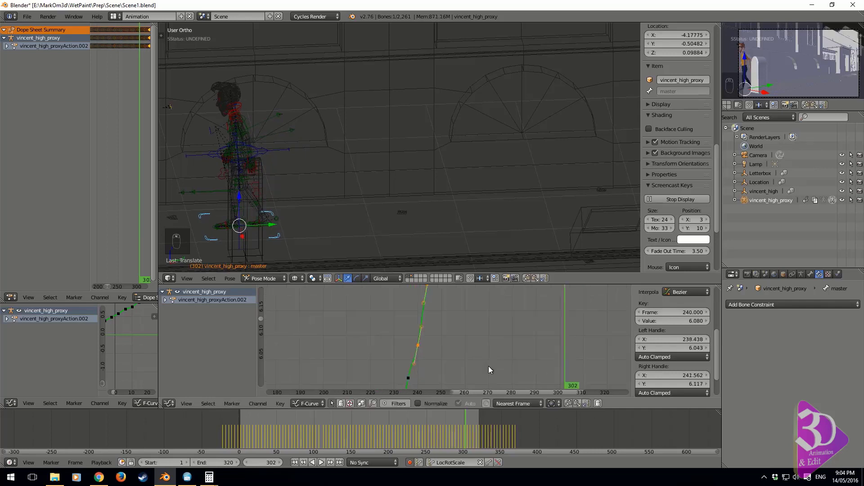
scroll(488, 366, down, 7)
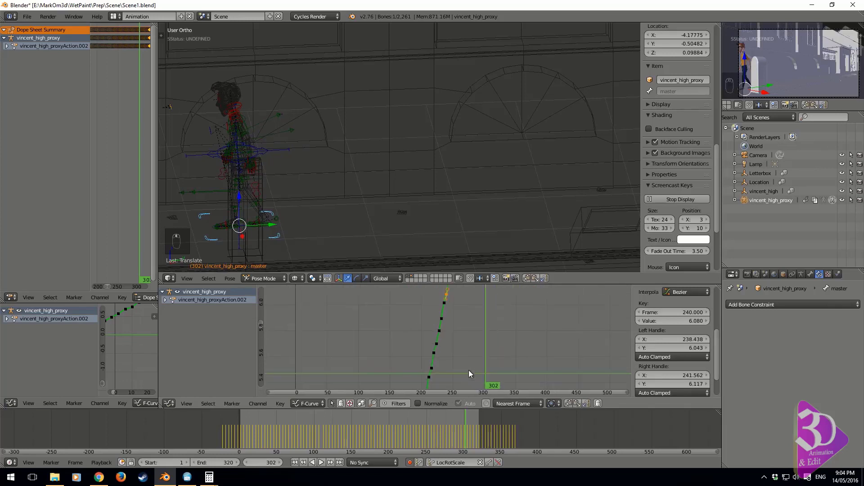
middle_drag(469, 370, 475, 318)
middle_drag(419, 366, 512, 346)
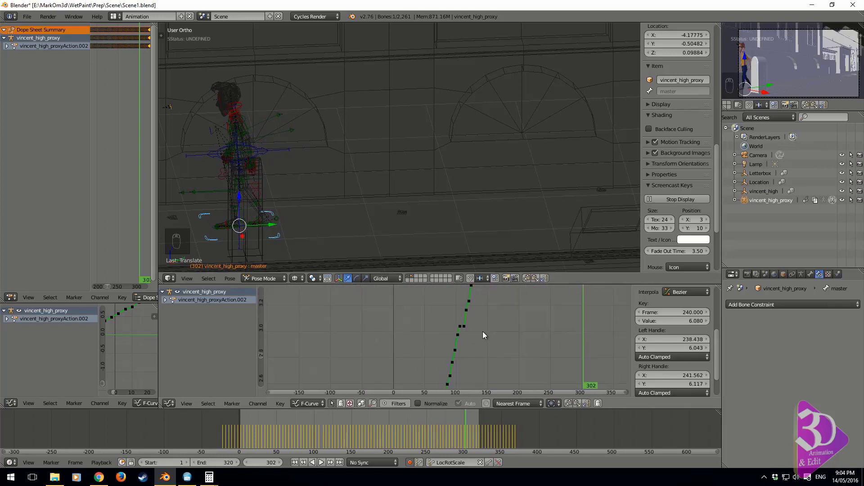
key(b)
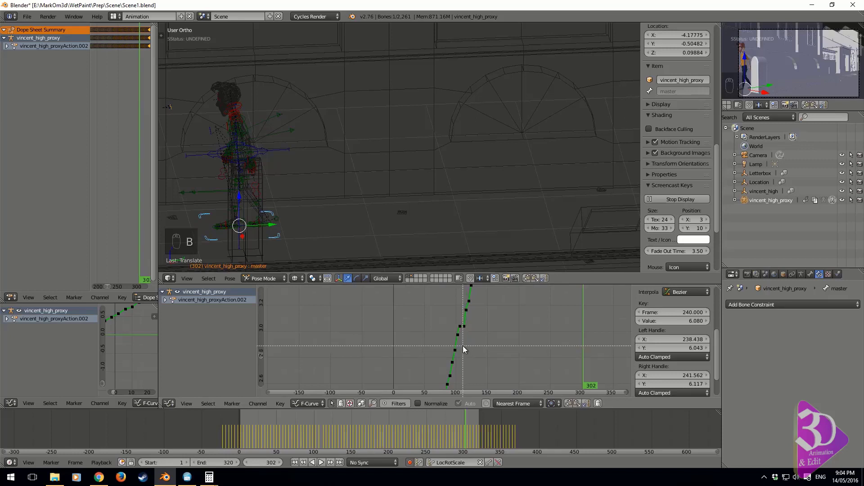
drag(462, 347, 512, 283)
scroll(505, 350, down, 10)
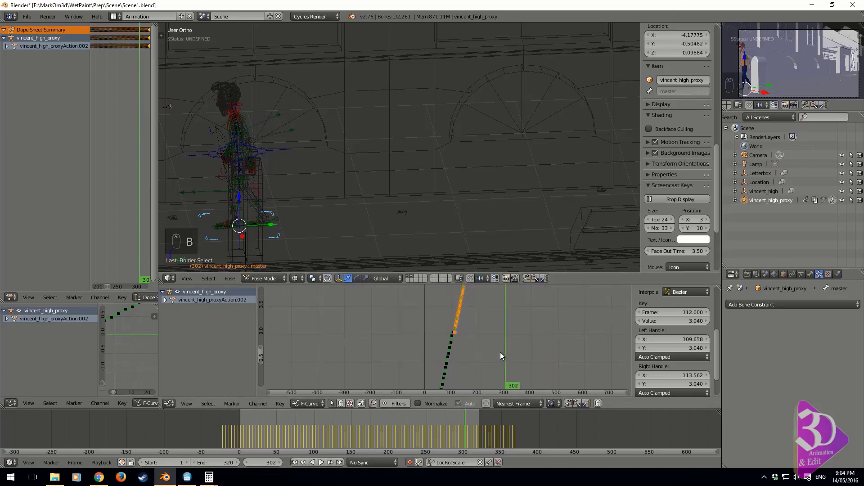
scroll(498, 369, down, 4)
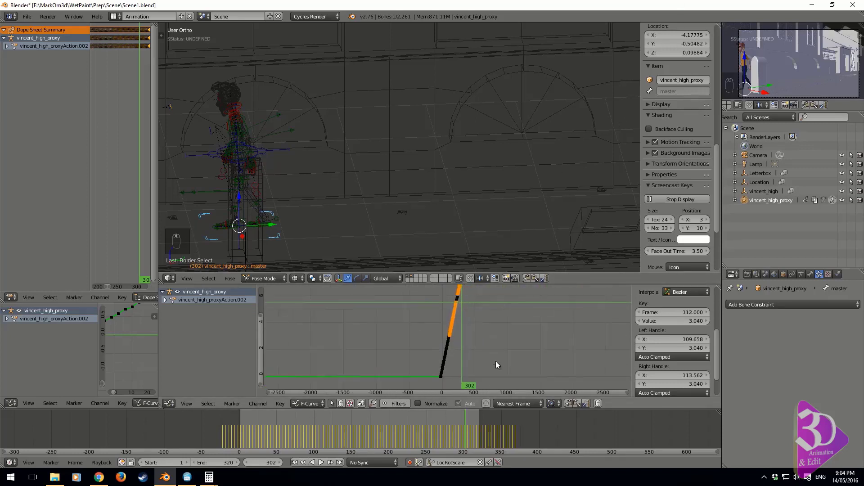
key(b)
scroll(450, 342, up, 10)
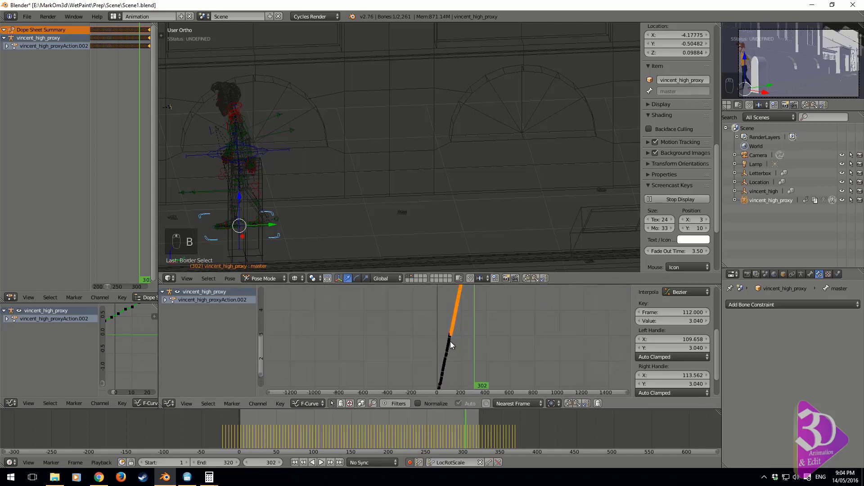
scroll(454, 345, up, 8)
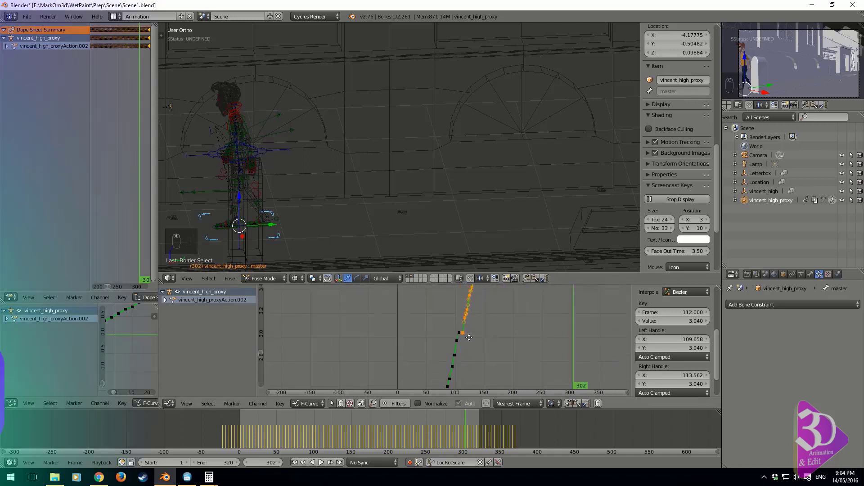
scroll(471, 359, up, 6)
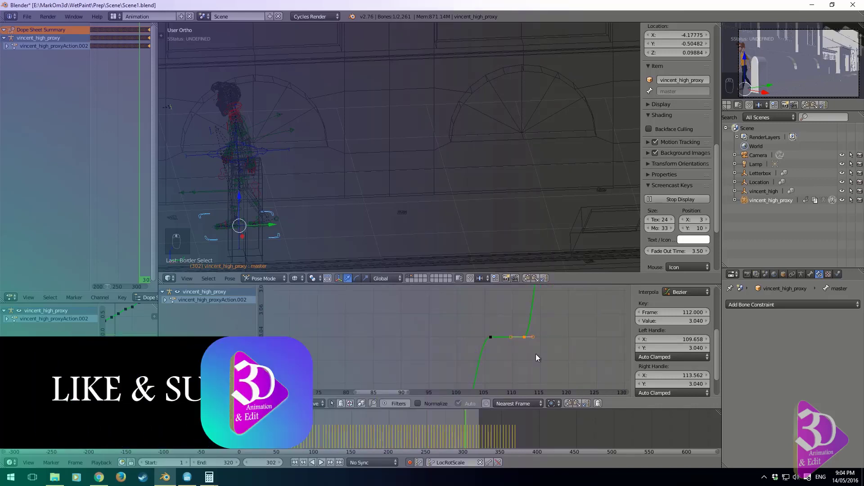
key(g)
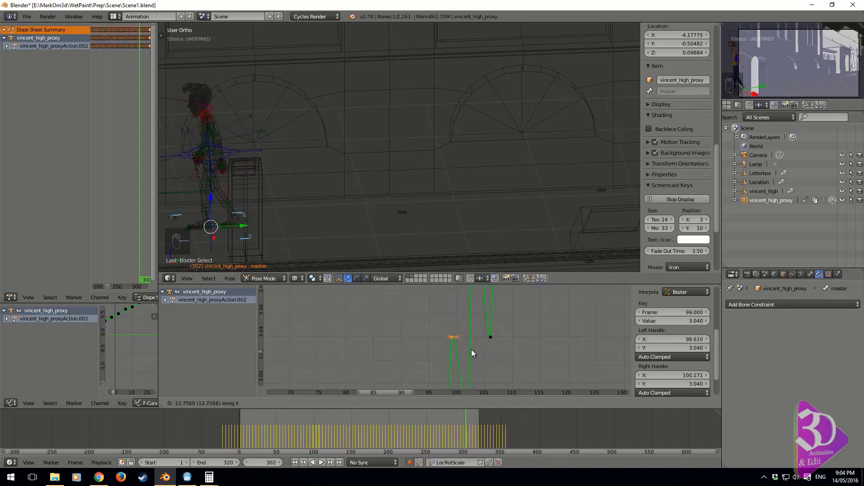
click(499, 350)
Step: Check the early part of the motion curve, return to frame 0 and make an OpenGL render of the animation through frame 320
scroll(501, 355, down, 3)
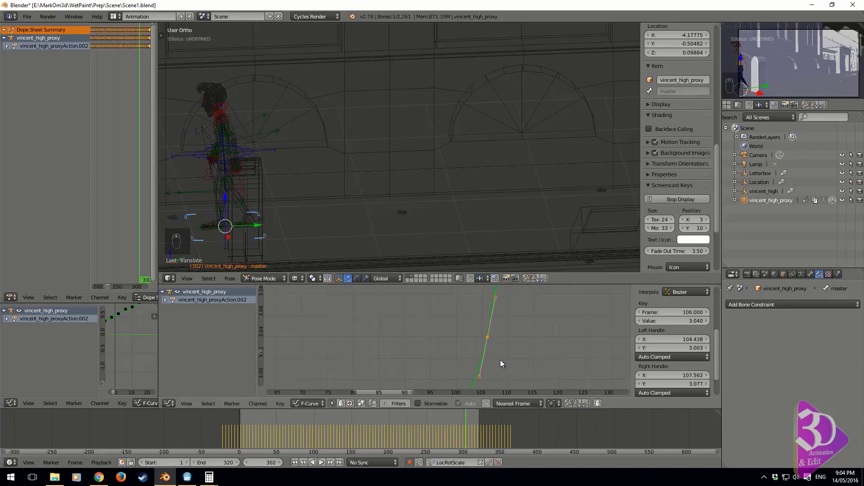
scroll(493, 360, down, 3)
middle_drag(496, 366, 488, 322)
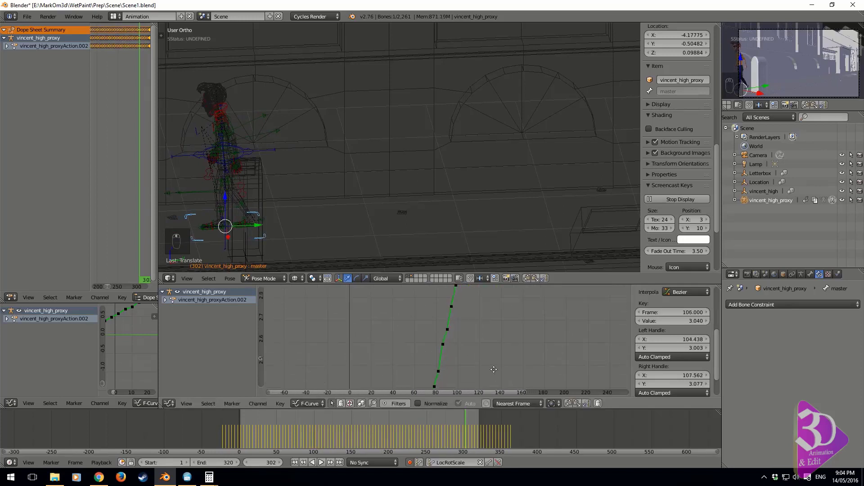
middle_drag(494, 369, 603, 377)
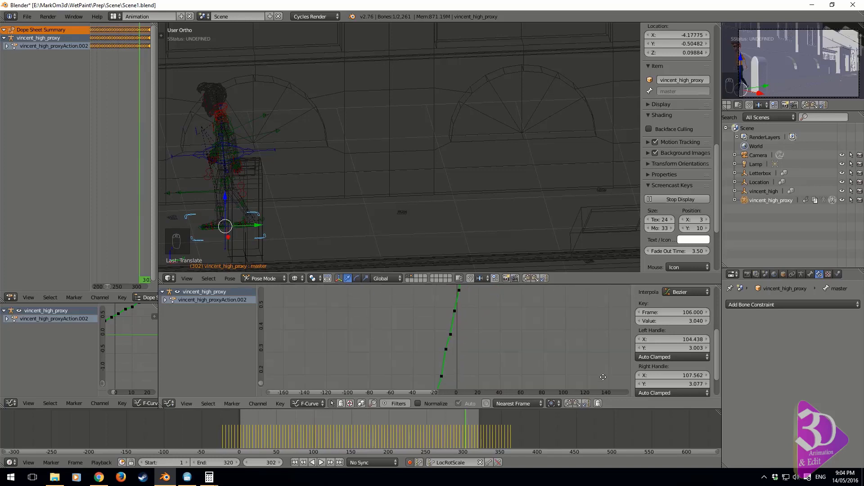
scroll(453, 344, down, 2)
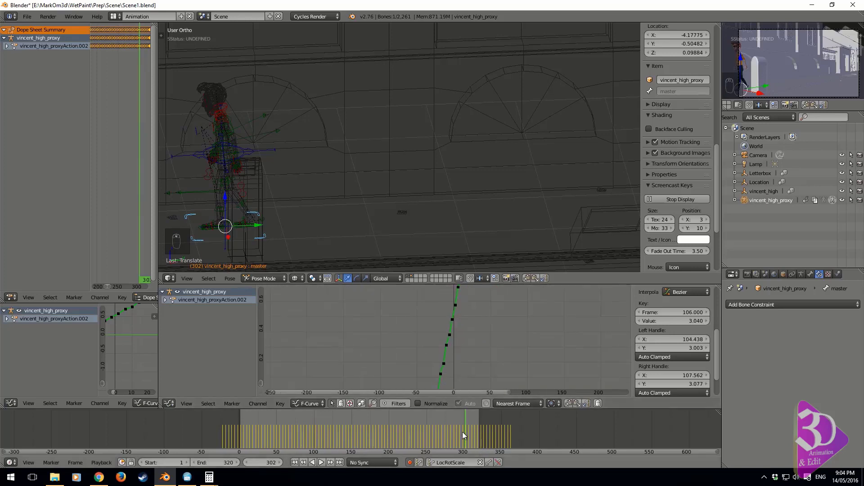
drag(462, 431, 239, 452)
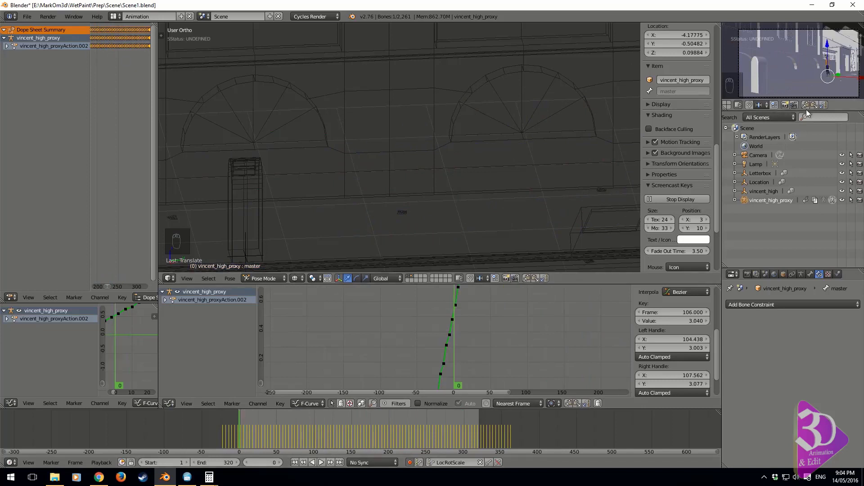
click(514, 279)
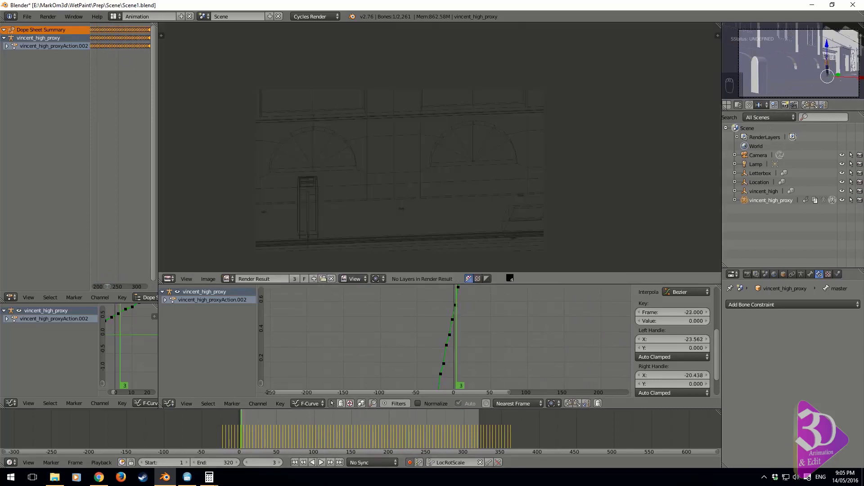
key(Escape)
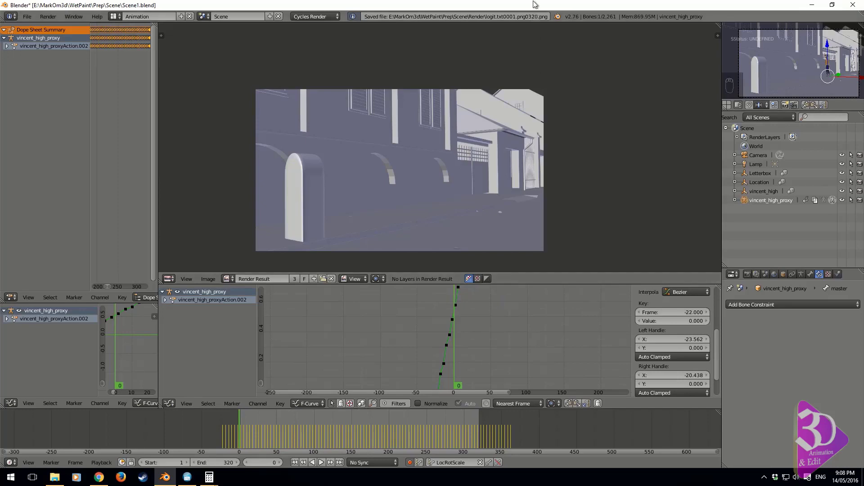
key(Escape)
Step: Switch to the camera view and play back the rendered animation, keeping the player window in front of the Blender window
key(KP_0)
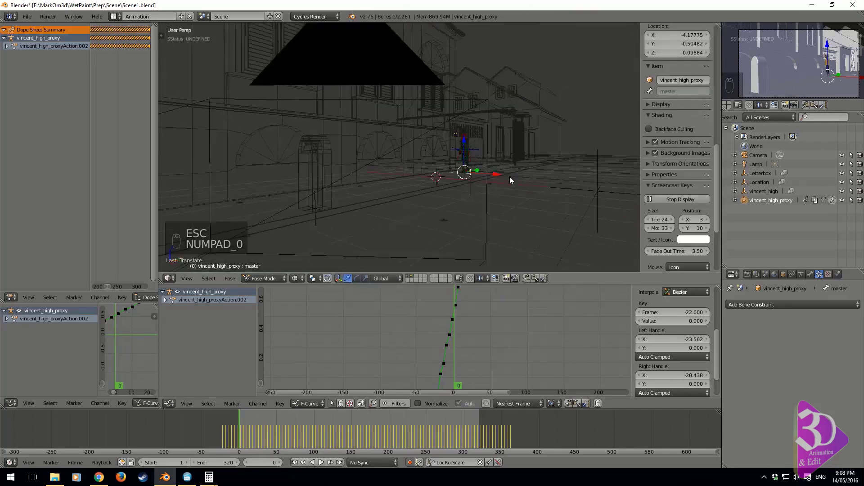
key(ctrl+F11)
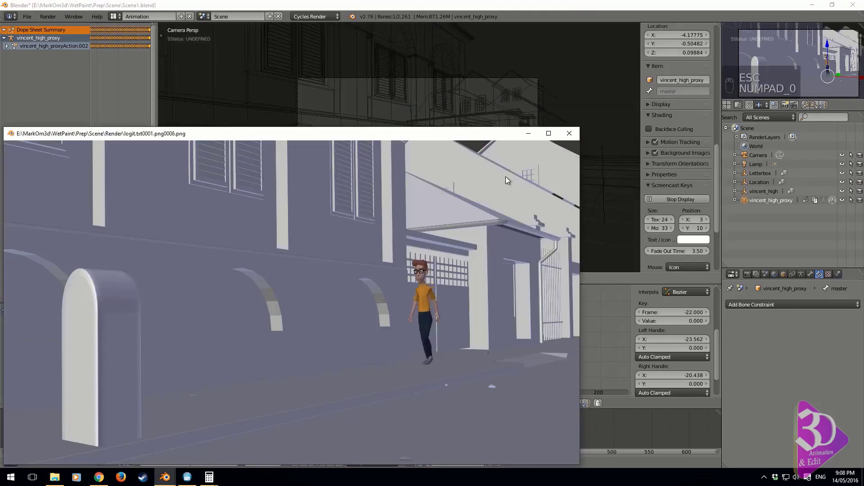
drag(415, 136, 461, 46)
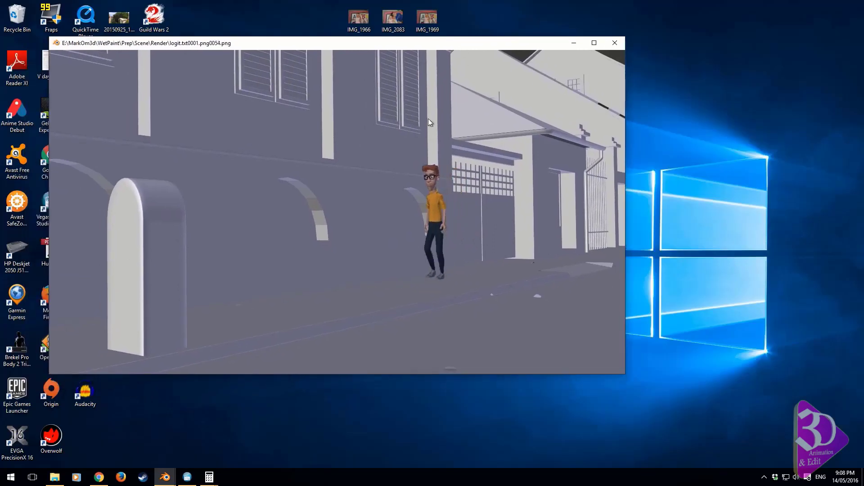
mouse_move(167, 476)
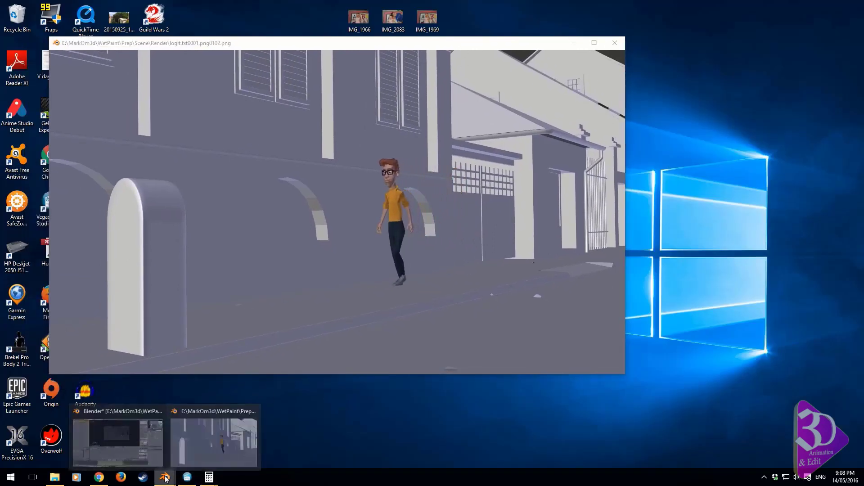
click(167, 460)
click(188, 423)
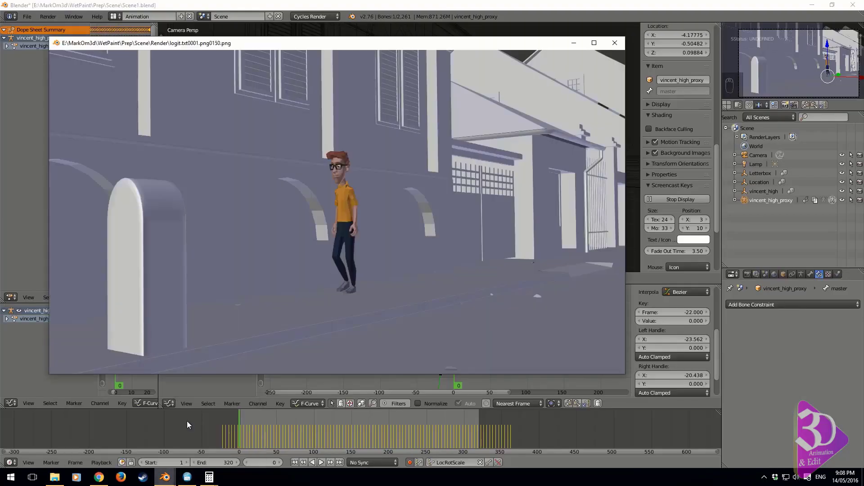